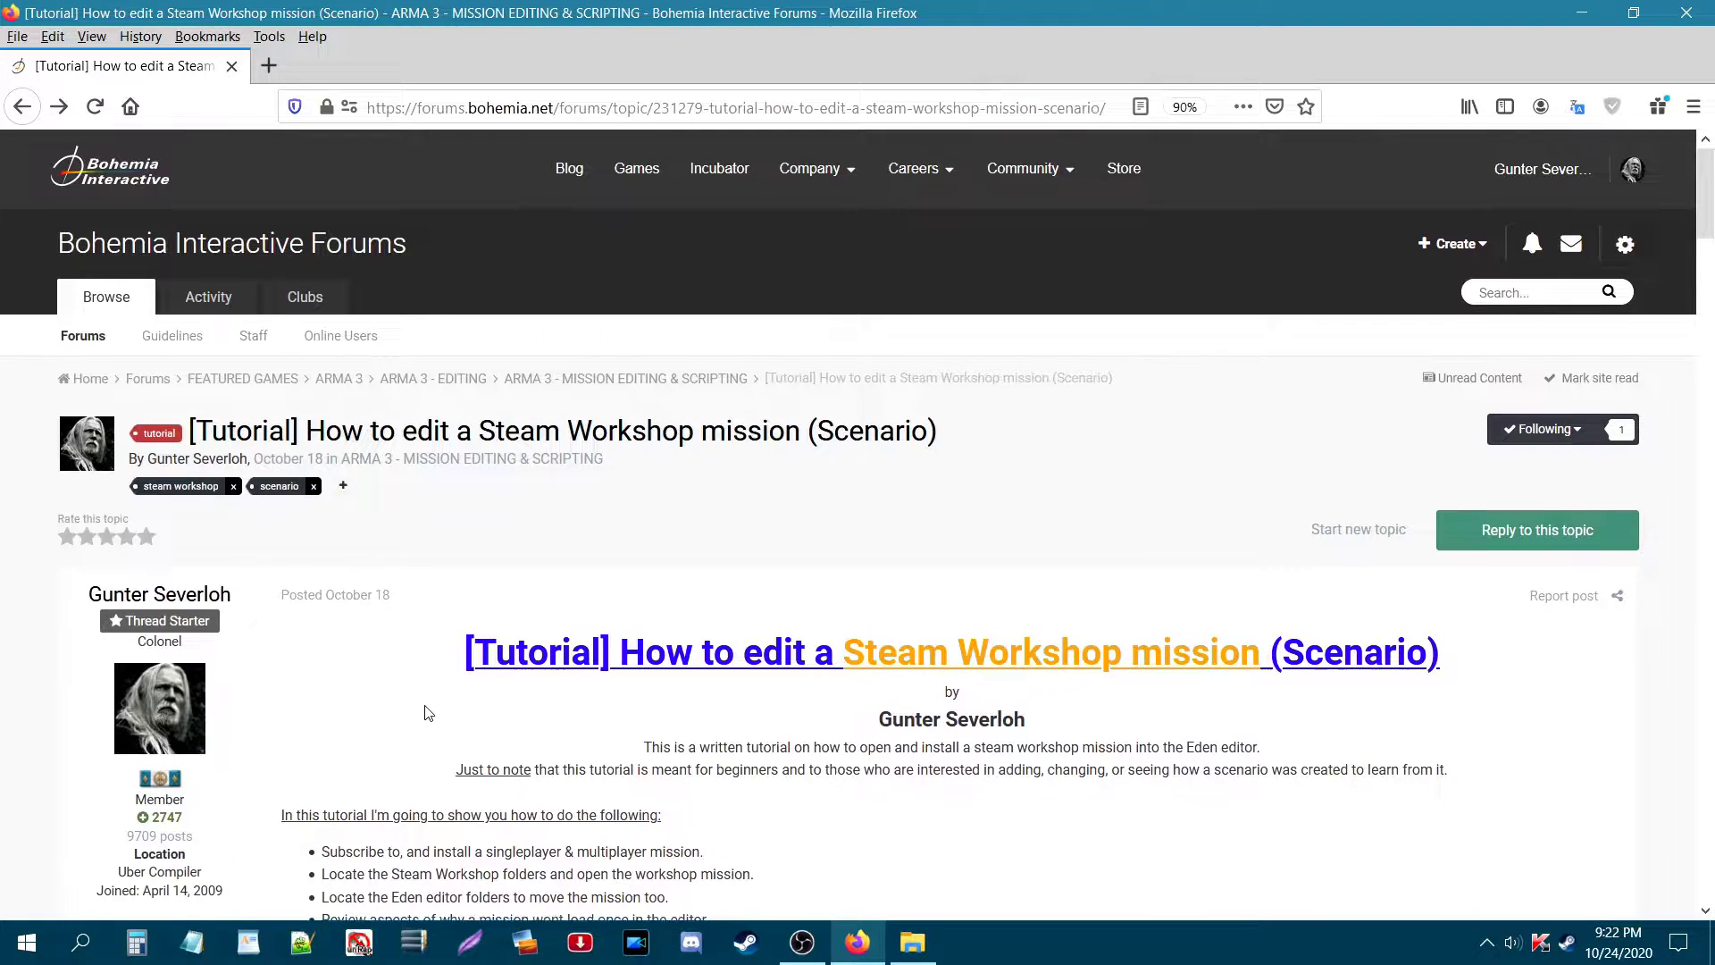
Step: Expand the tutorial's Step 1 and read its four instructions for subscribing to the example Workshop missions
scroll(456, 665, down, 1)
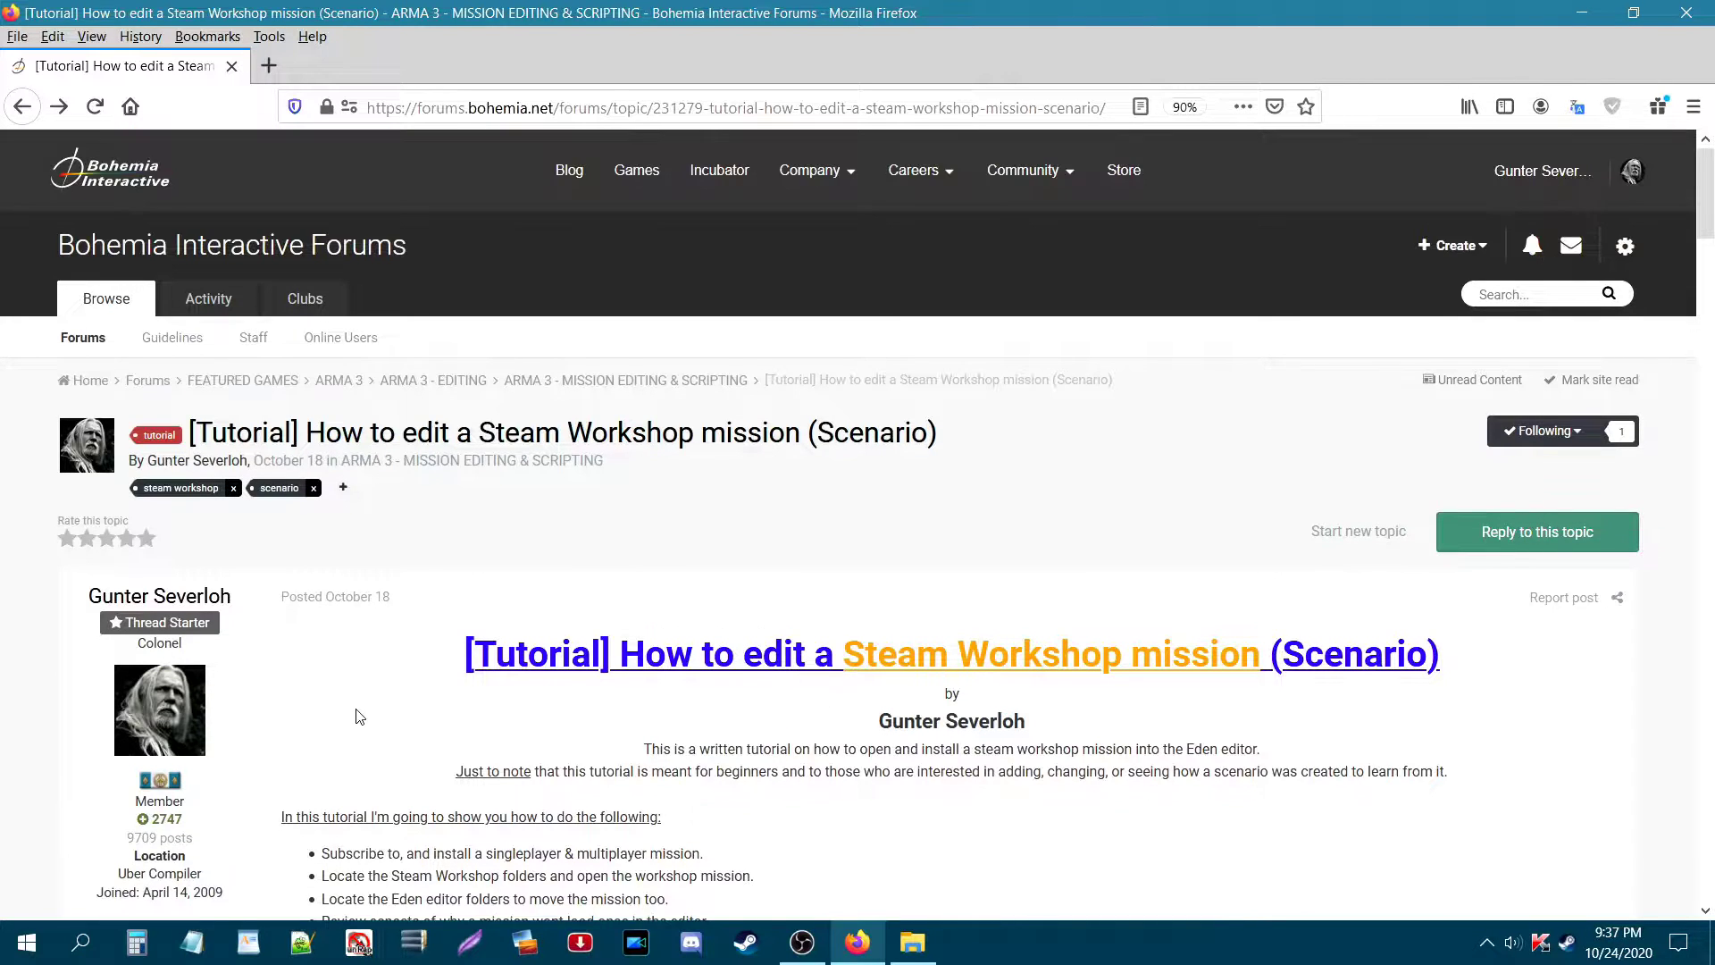
scroll(330, 662, down, 4)
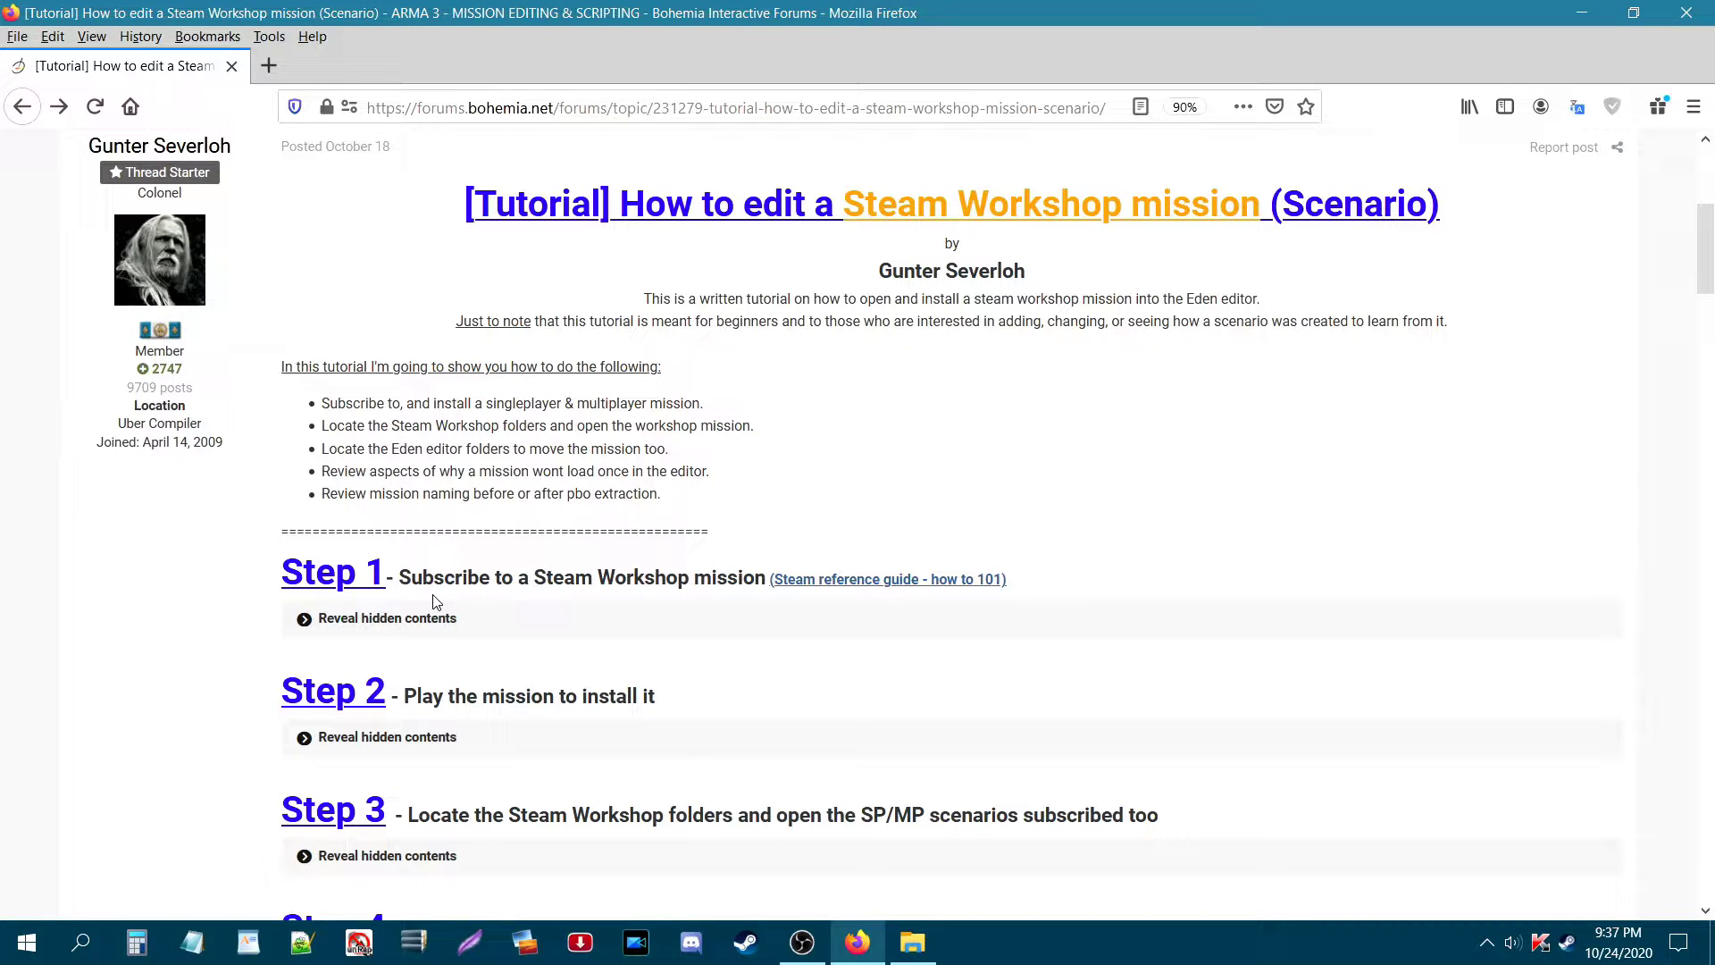
click(305, 619)
scroll(414, 482, down, 2)
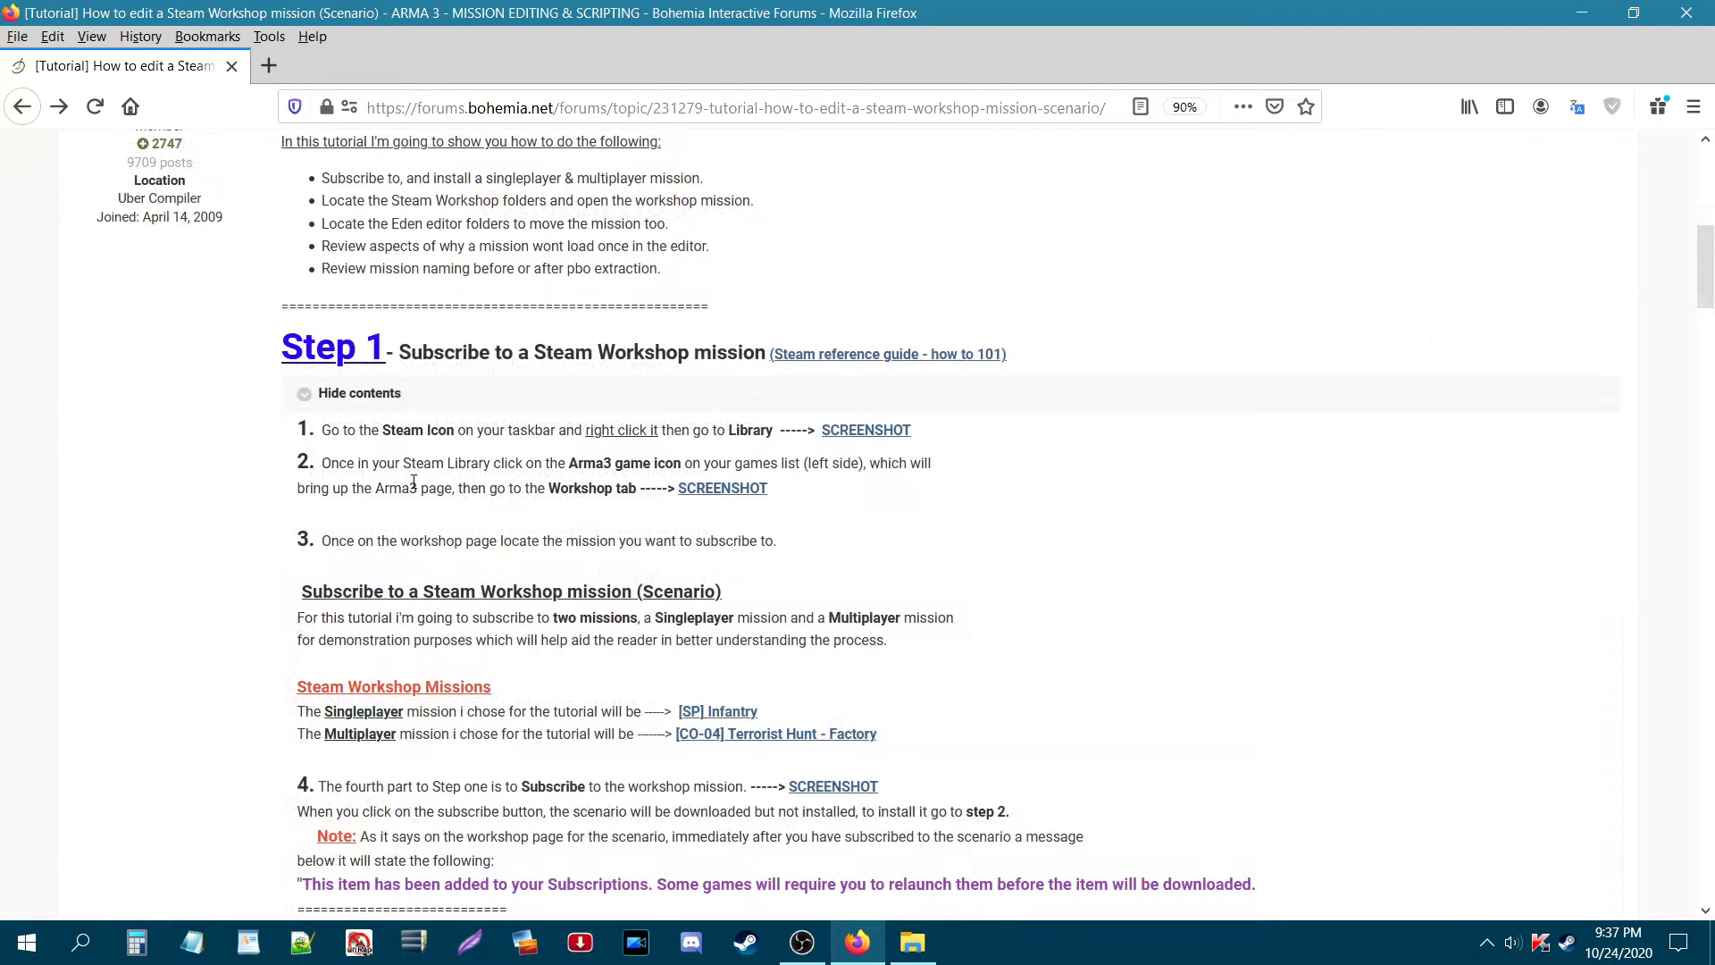
scroll(452, 524, down, 1)
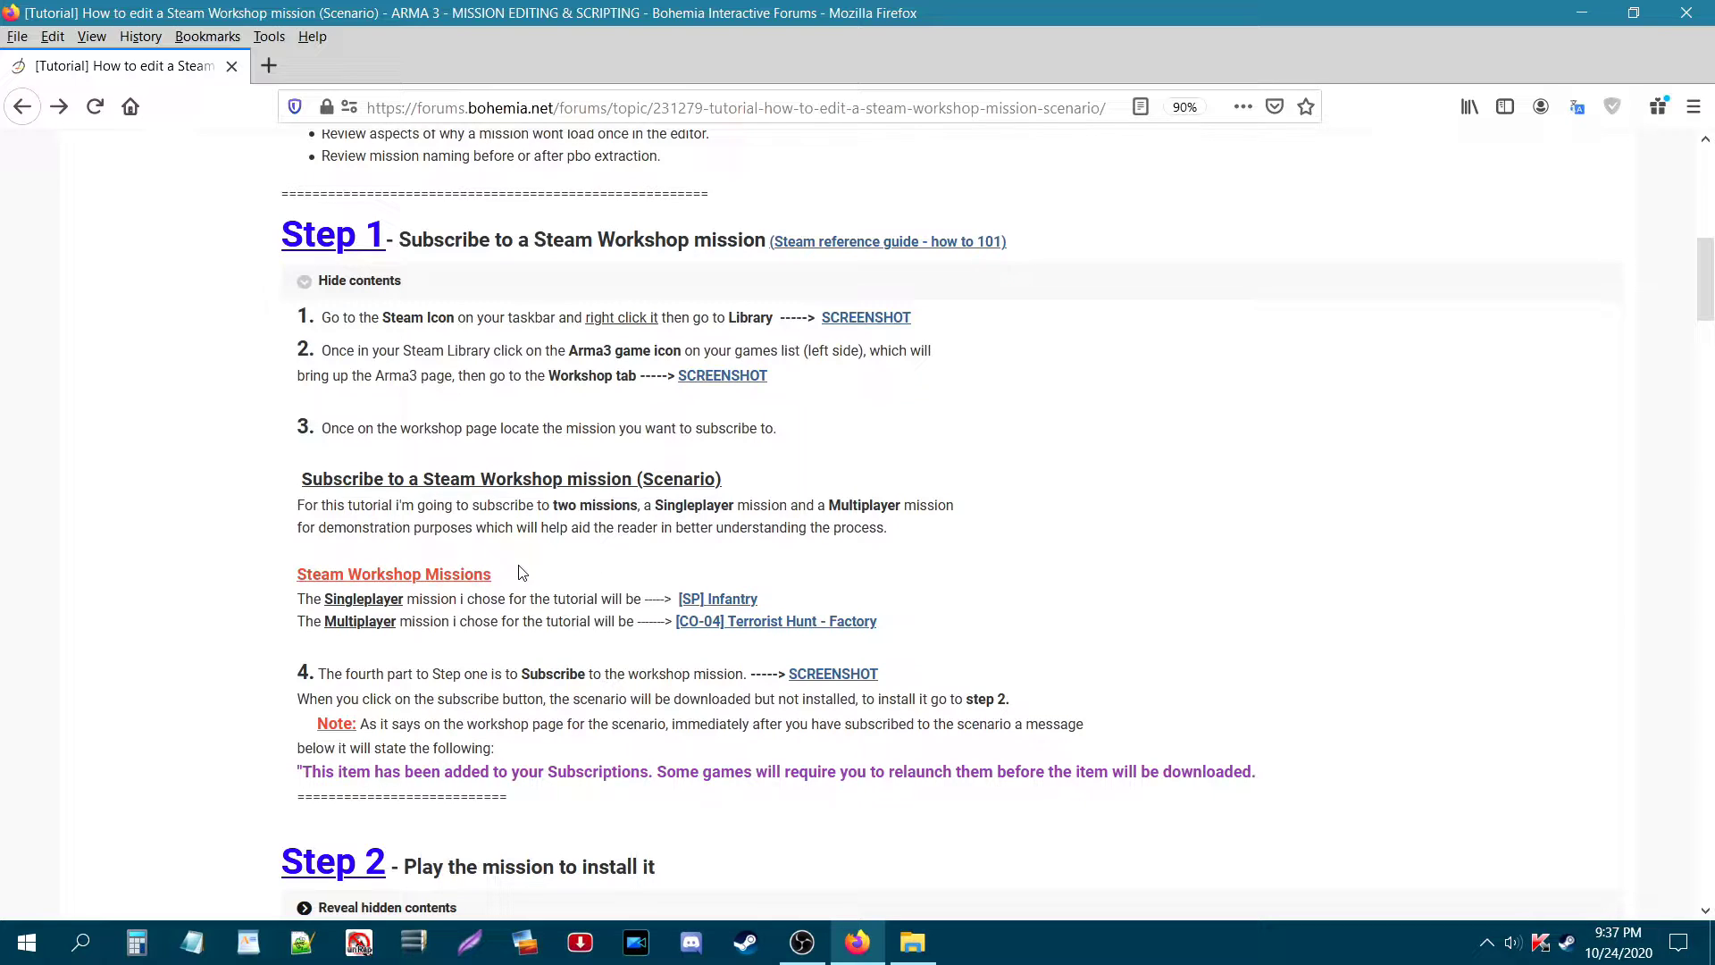
scroll(302, 553, up, 2)
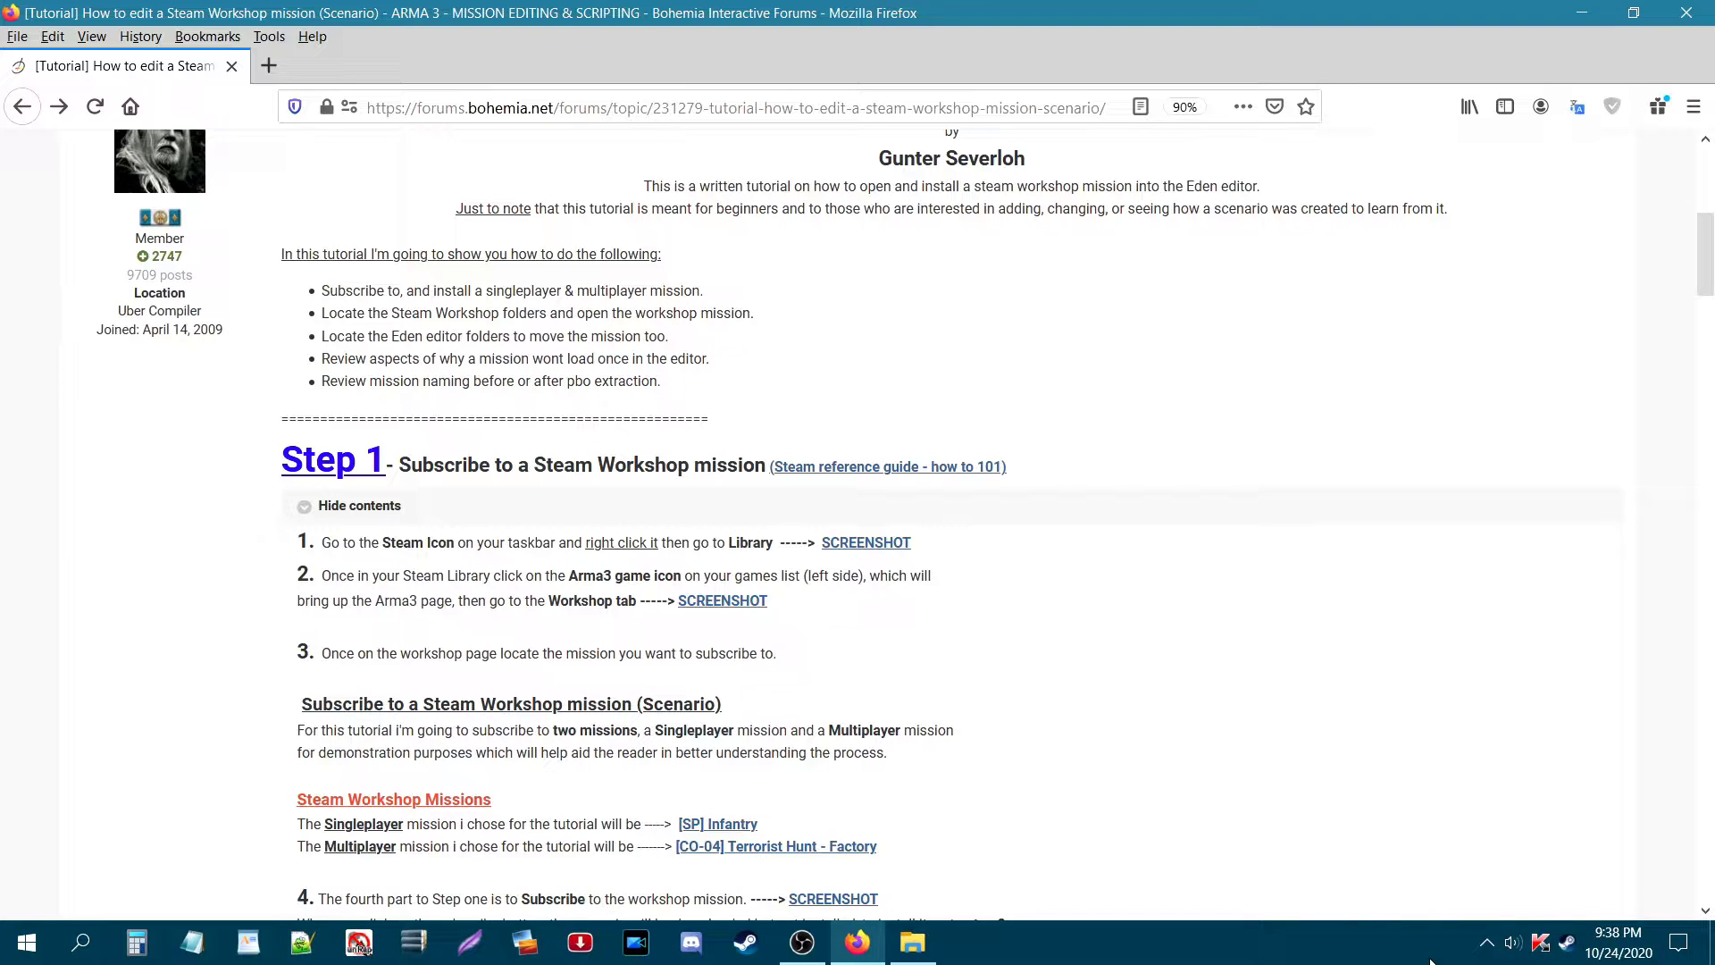
Step: Go from the Steam tray's Library to the Arma 3 game page, then its Workshop
right_click(1568, 945)
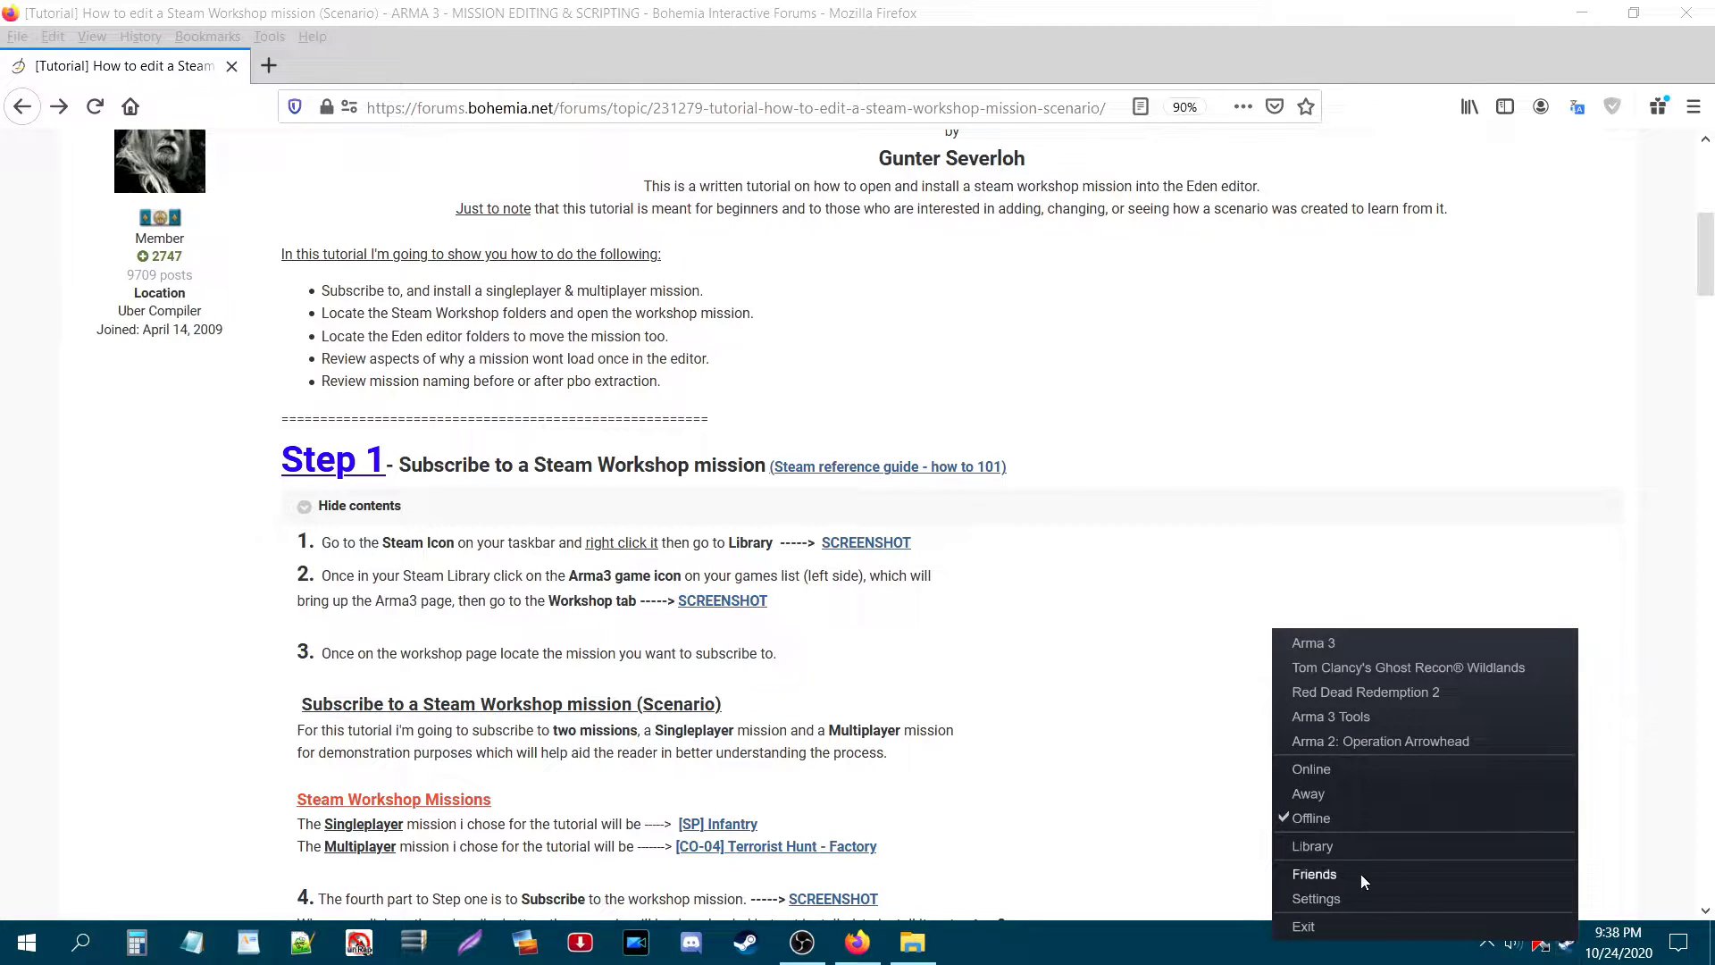
click(1312, 846)
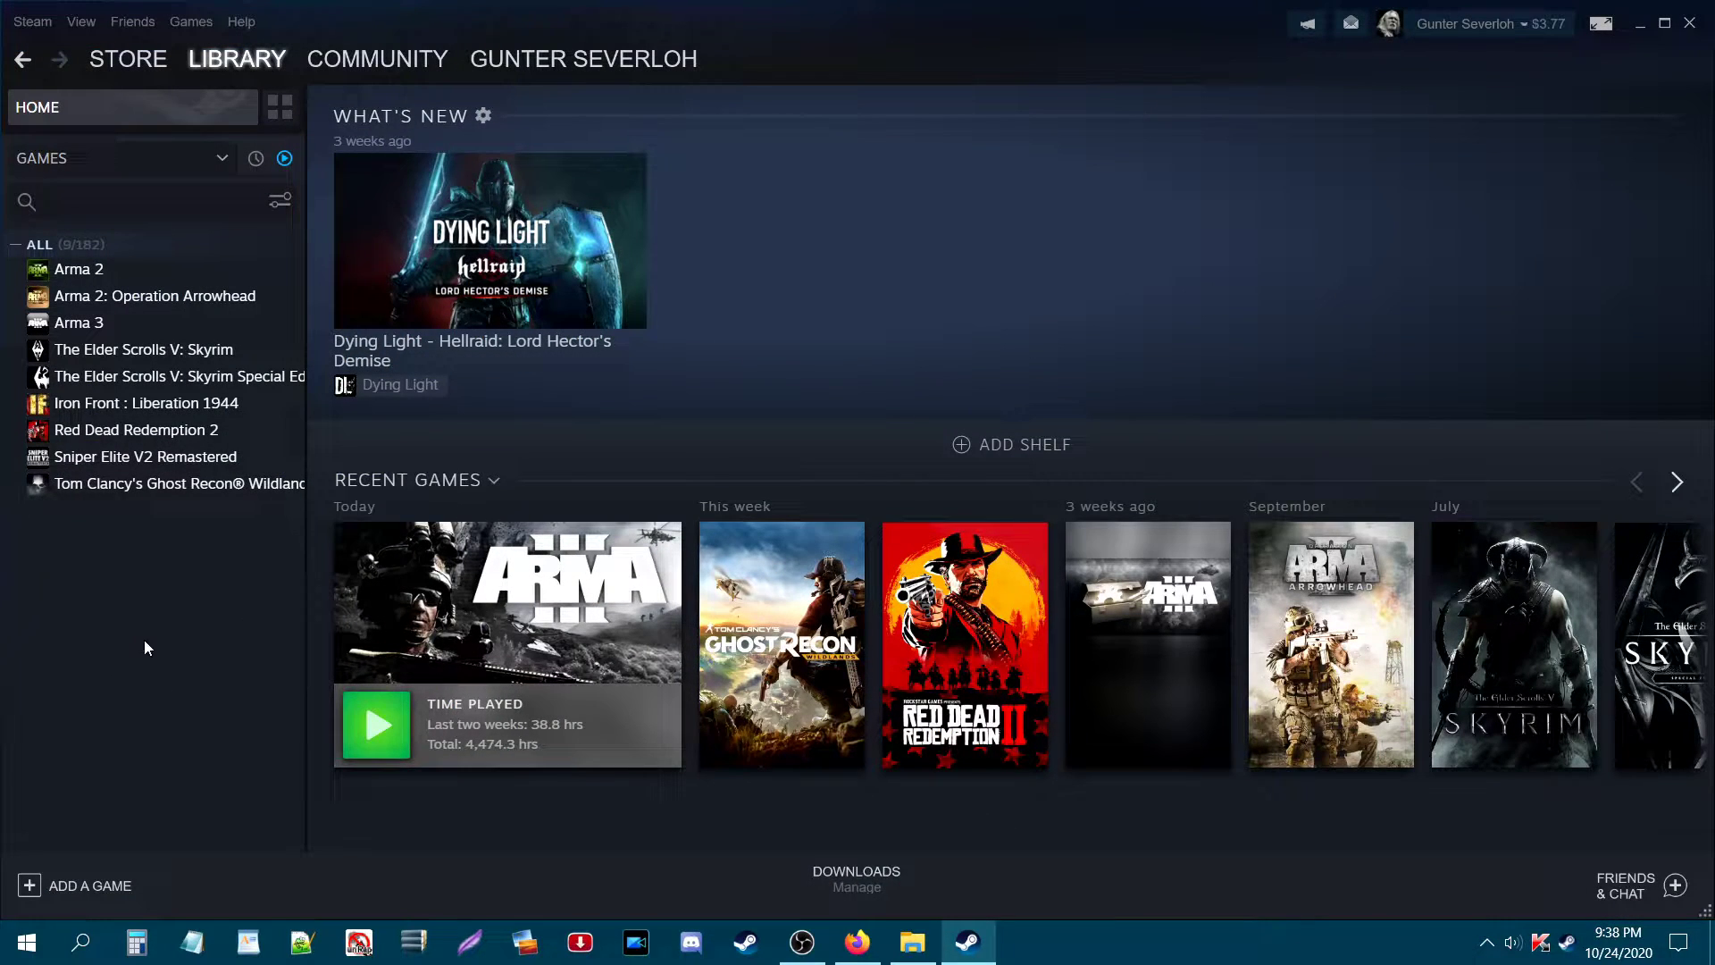
click(126, 323)
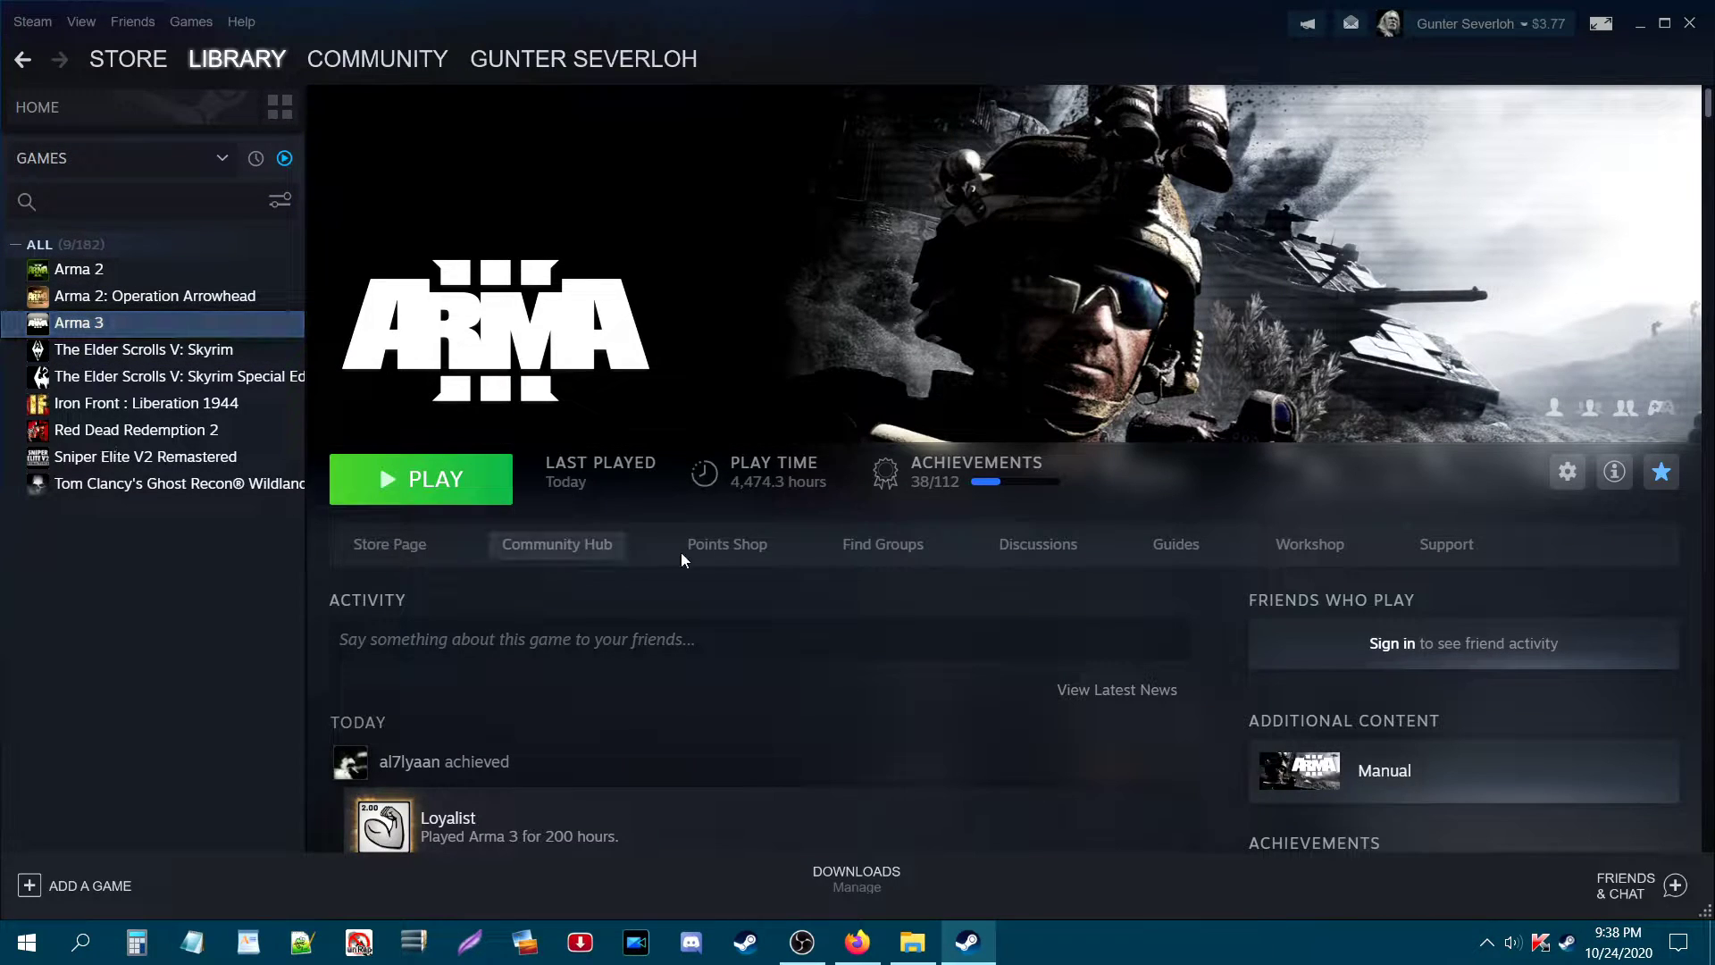
click(1312, 545)
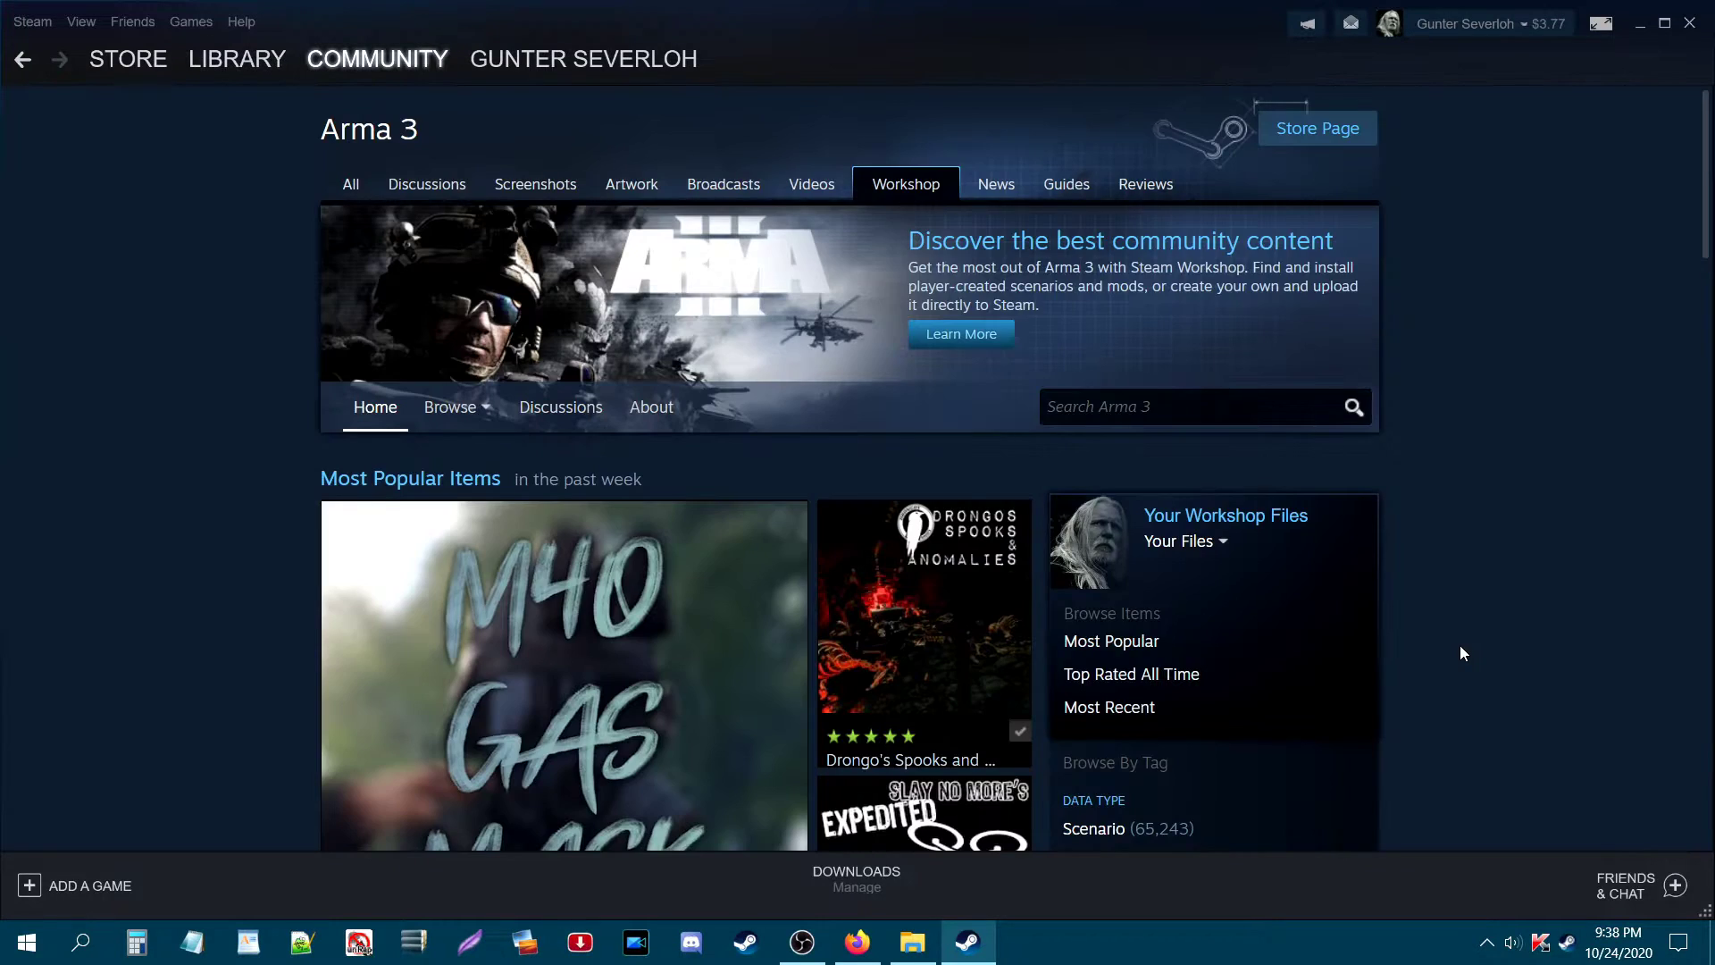
Step: Open Your Files > Your favorites in the Arma 3 Workshop and browse to the [SP] Infantry item
click(1223, 543)
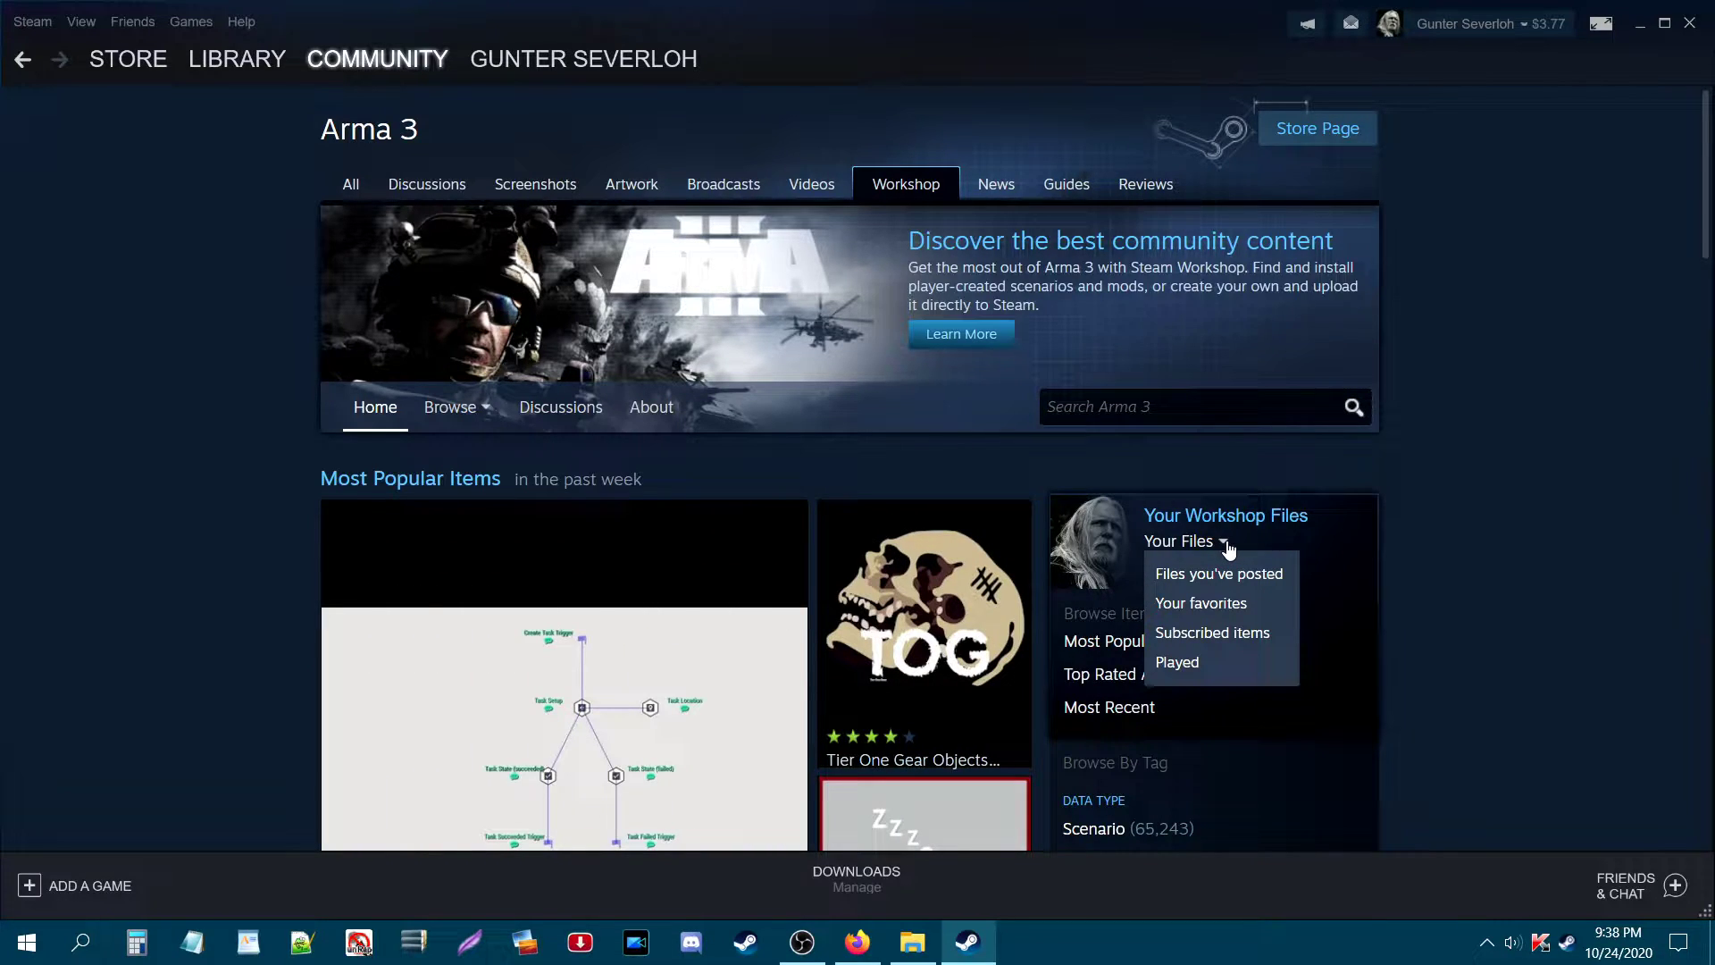
click(1201, 603)
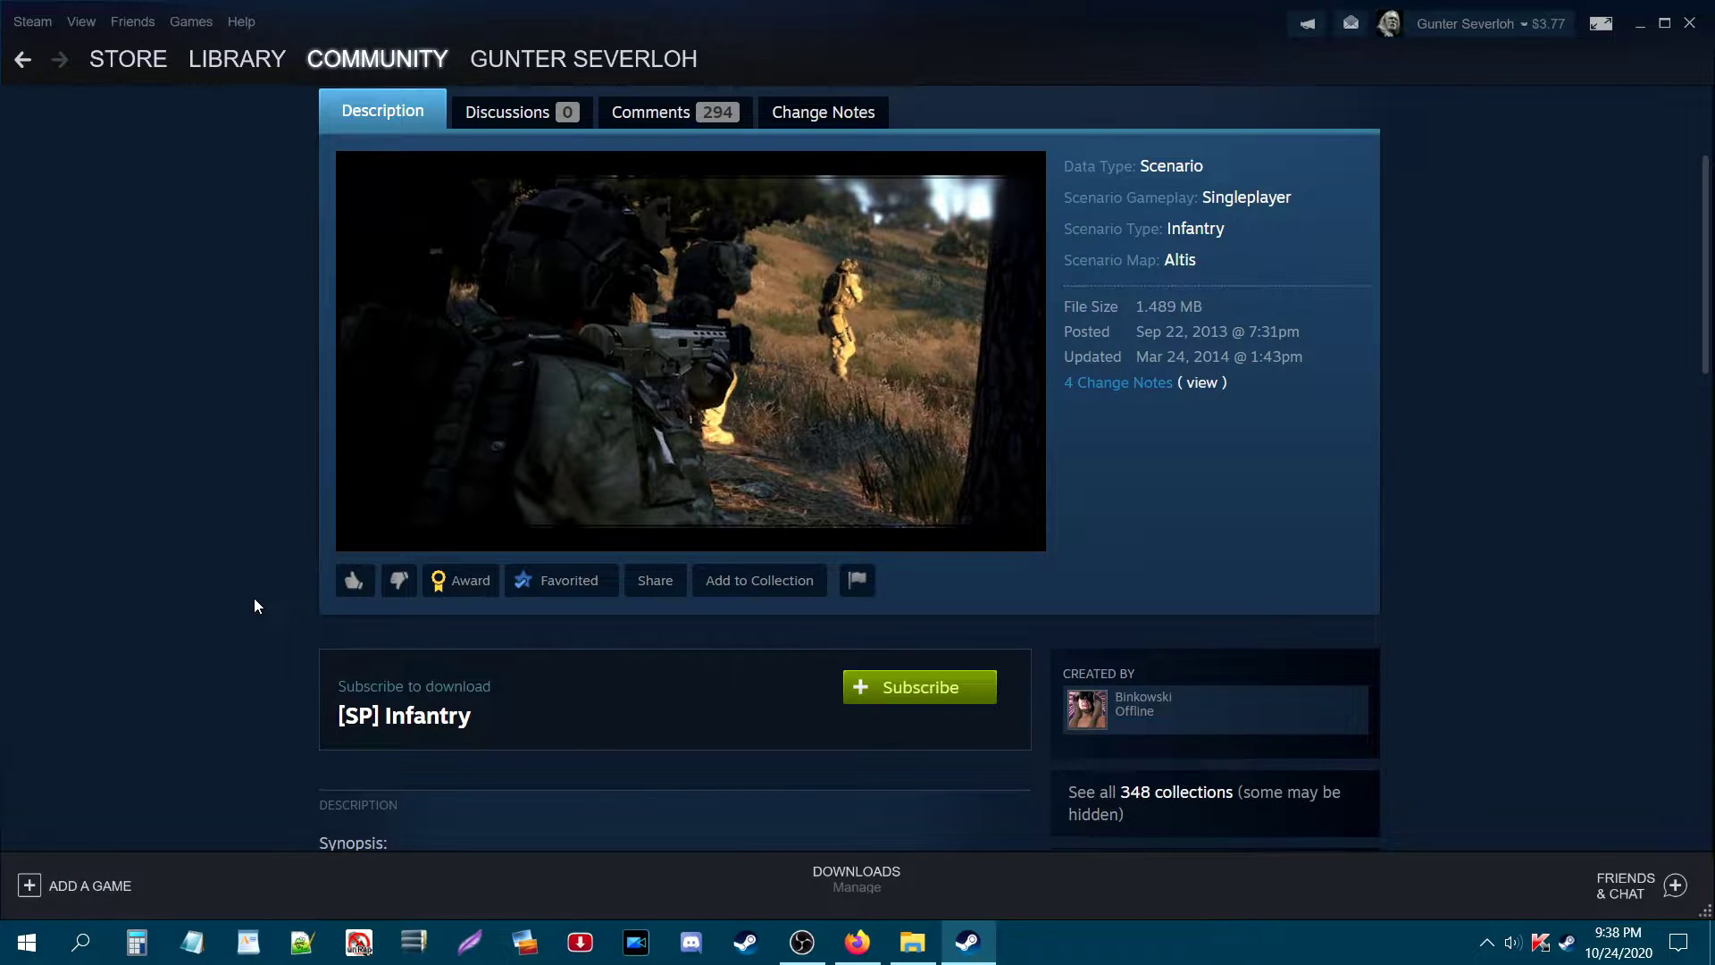
scroll(253, 605, up, 1)
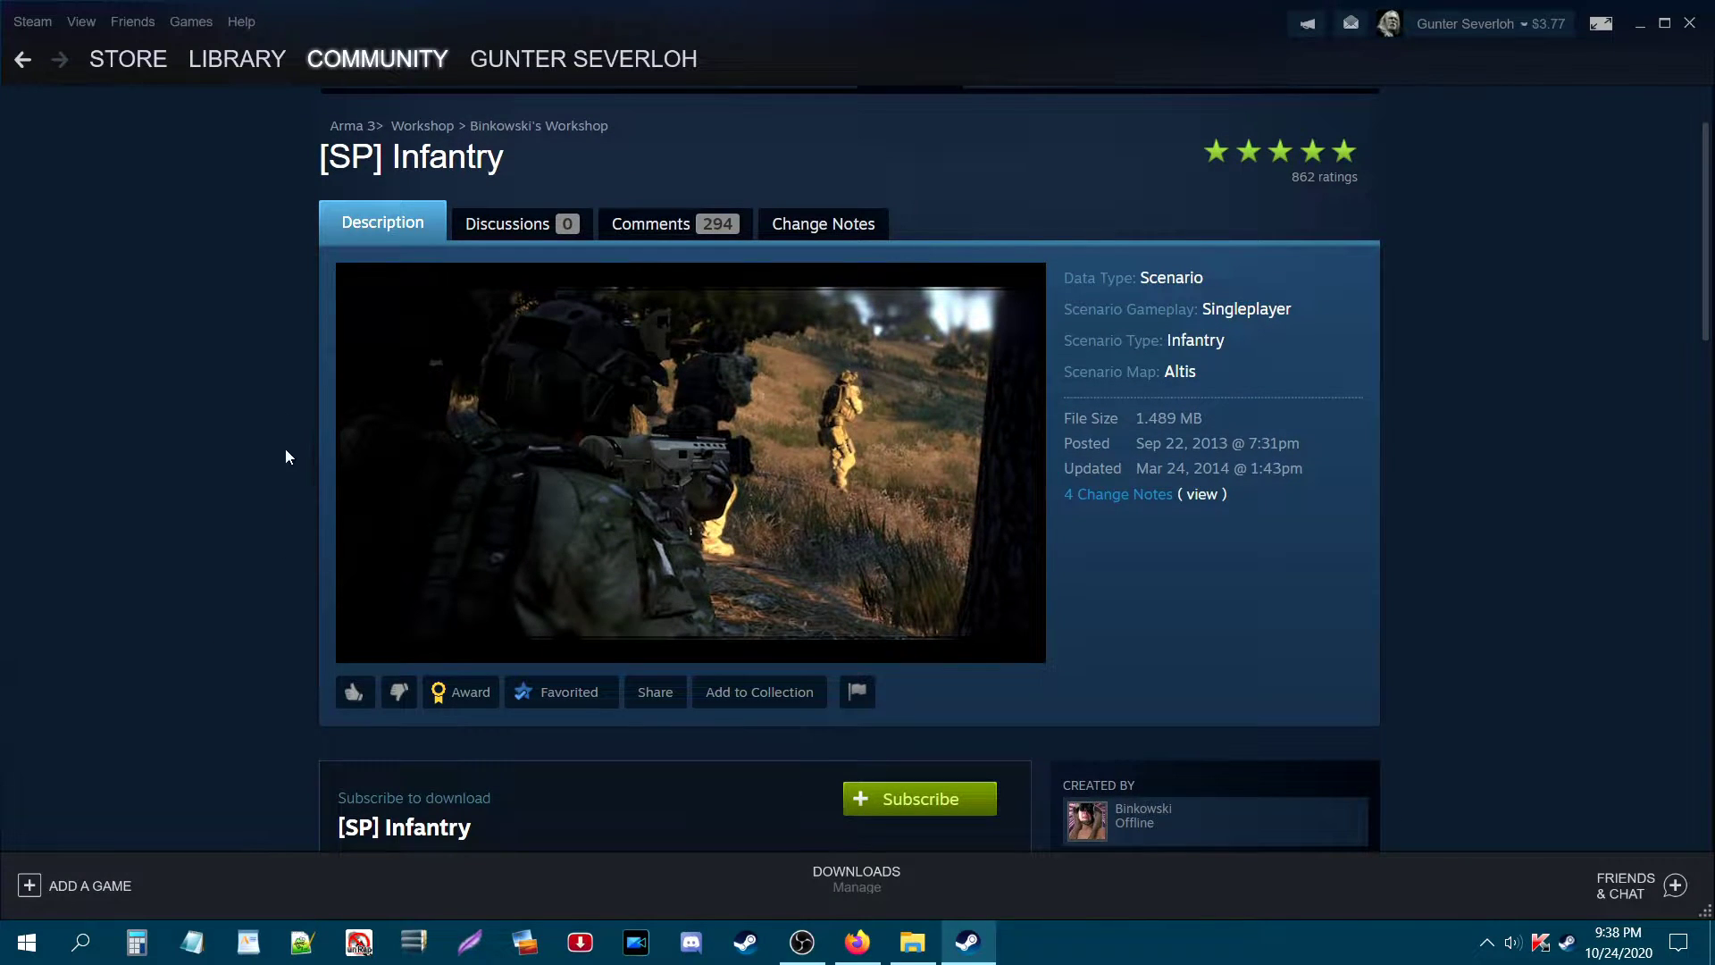
scroll(252, 616, down, 2)
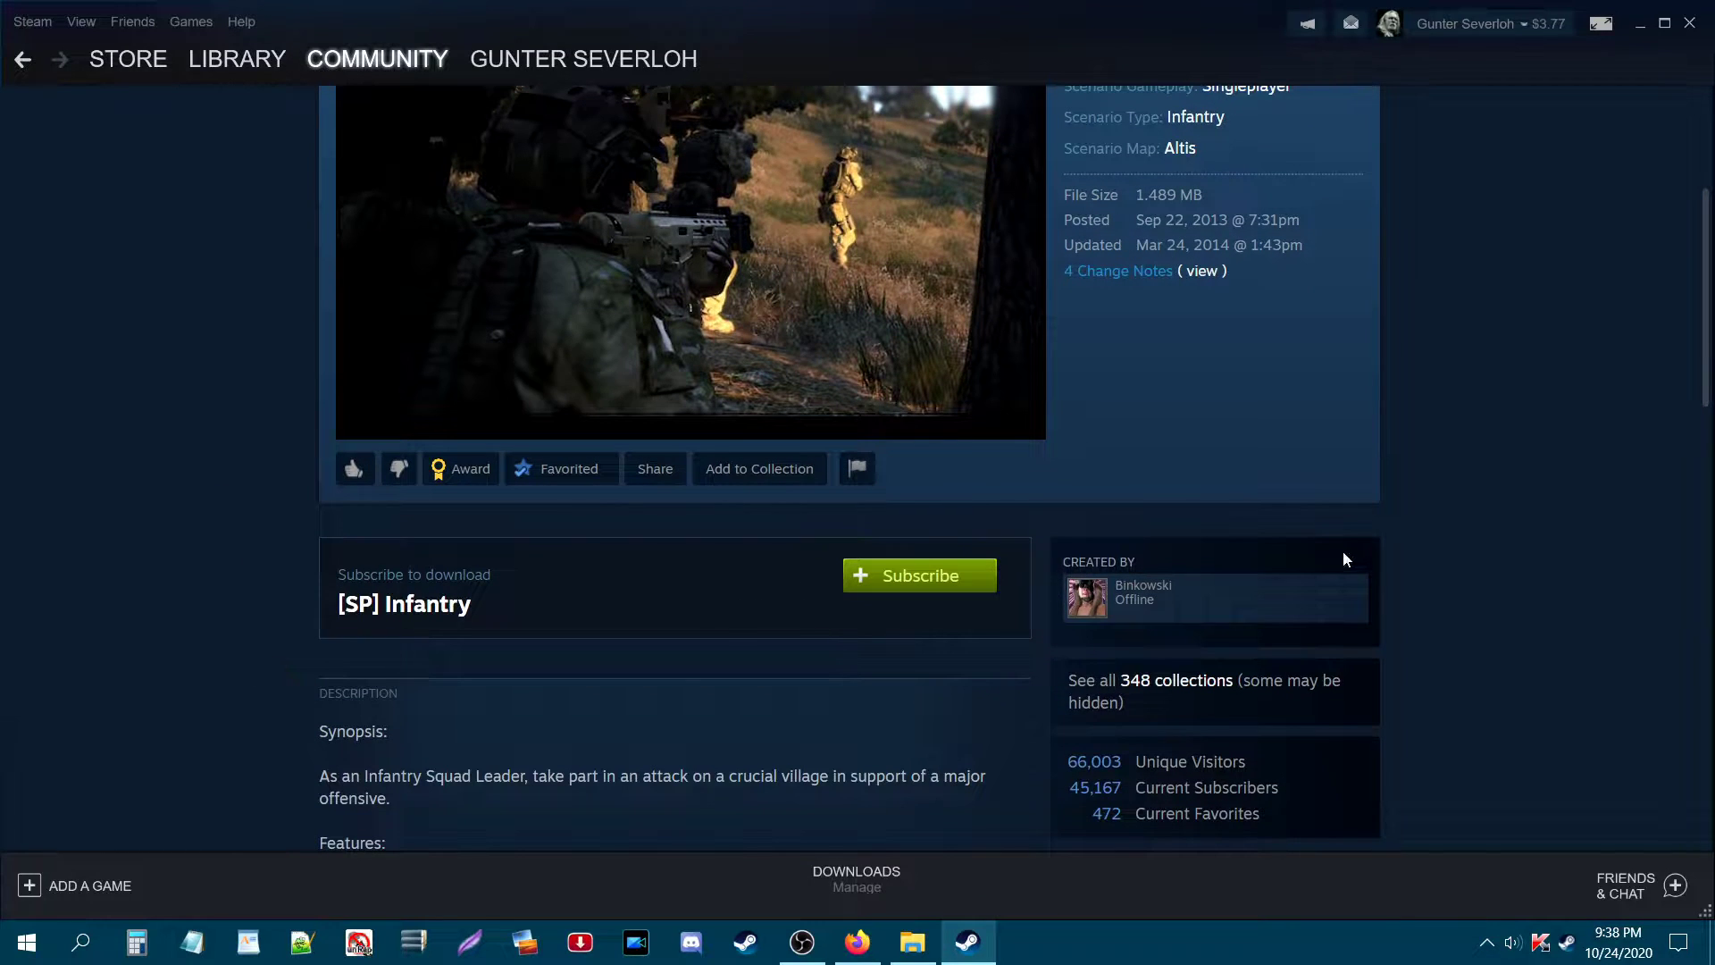
scroll(260, 633, up, 2)
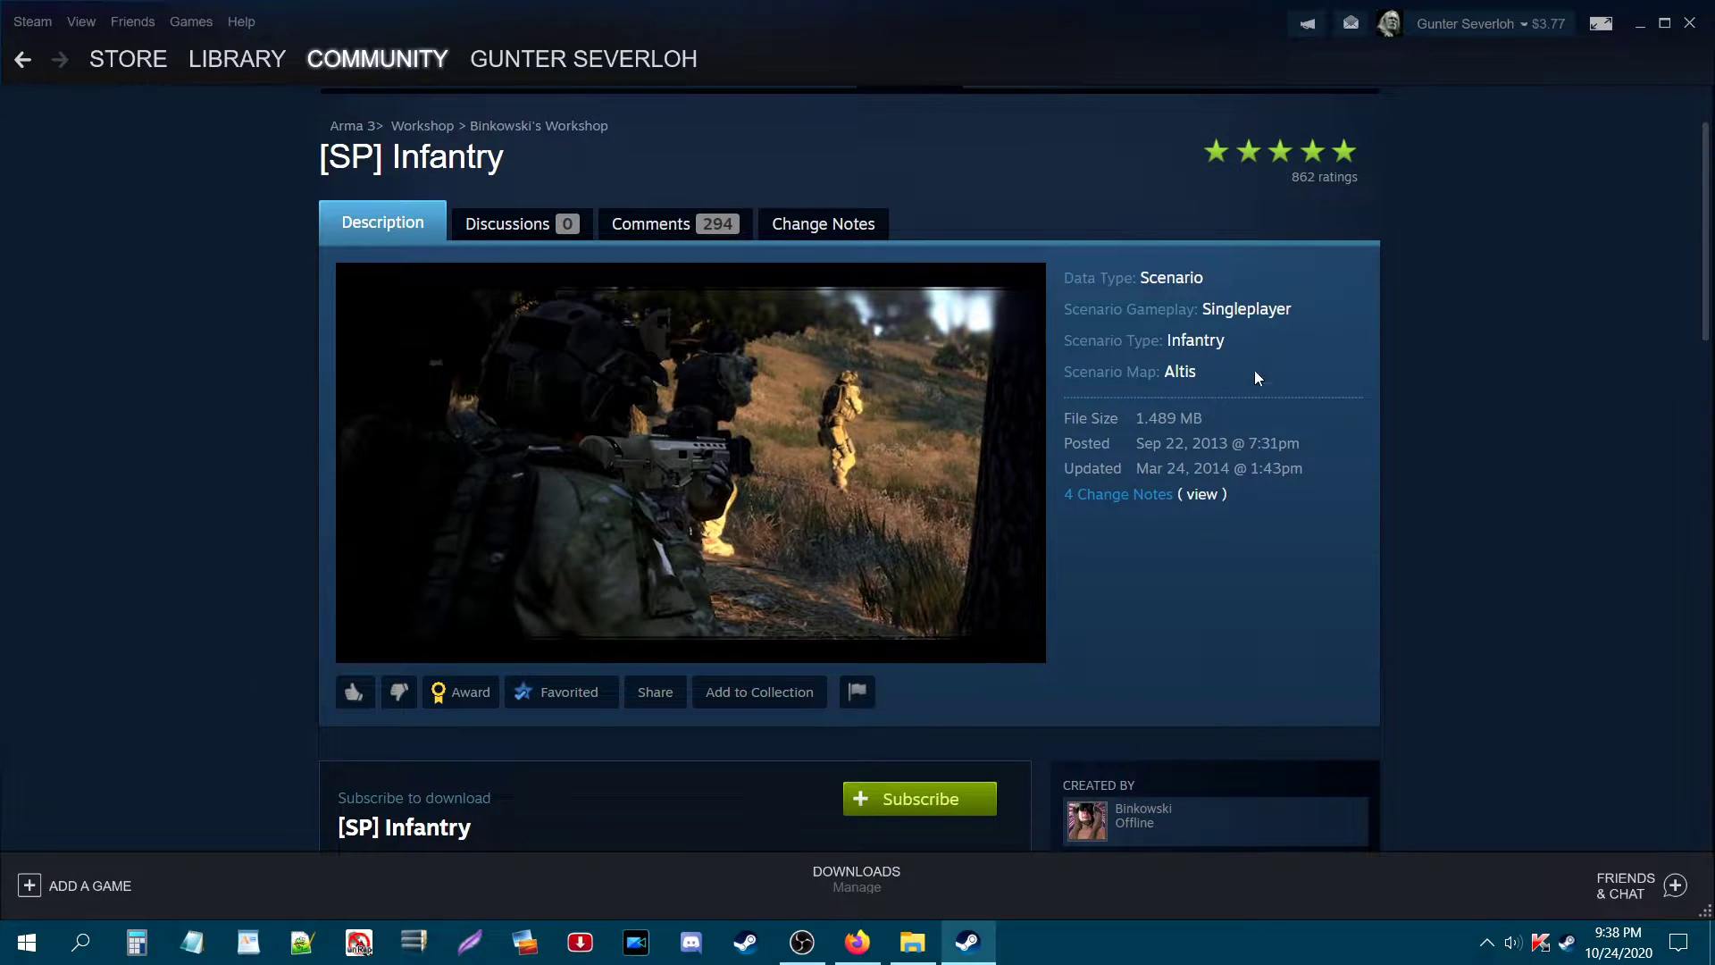
scroll(902, 695, down, 1)
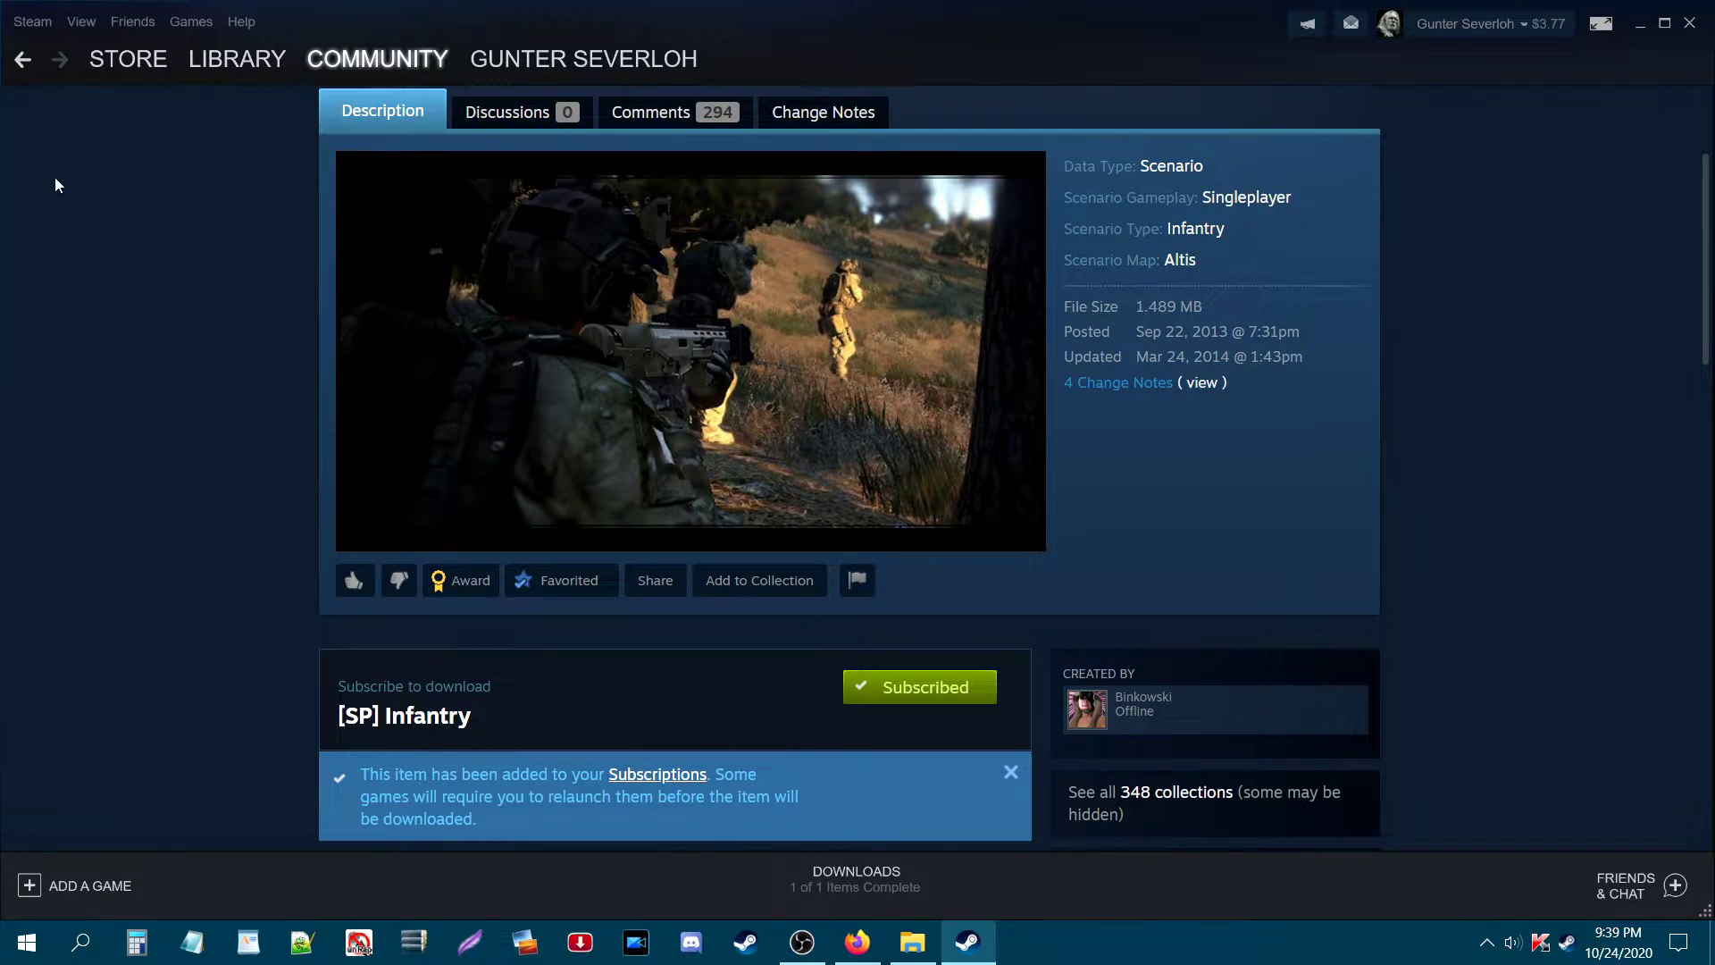
Step: Return to the favorites list and open the [CO-04] Terrorist Hunt - Factory item page
click(28, 66)
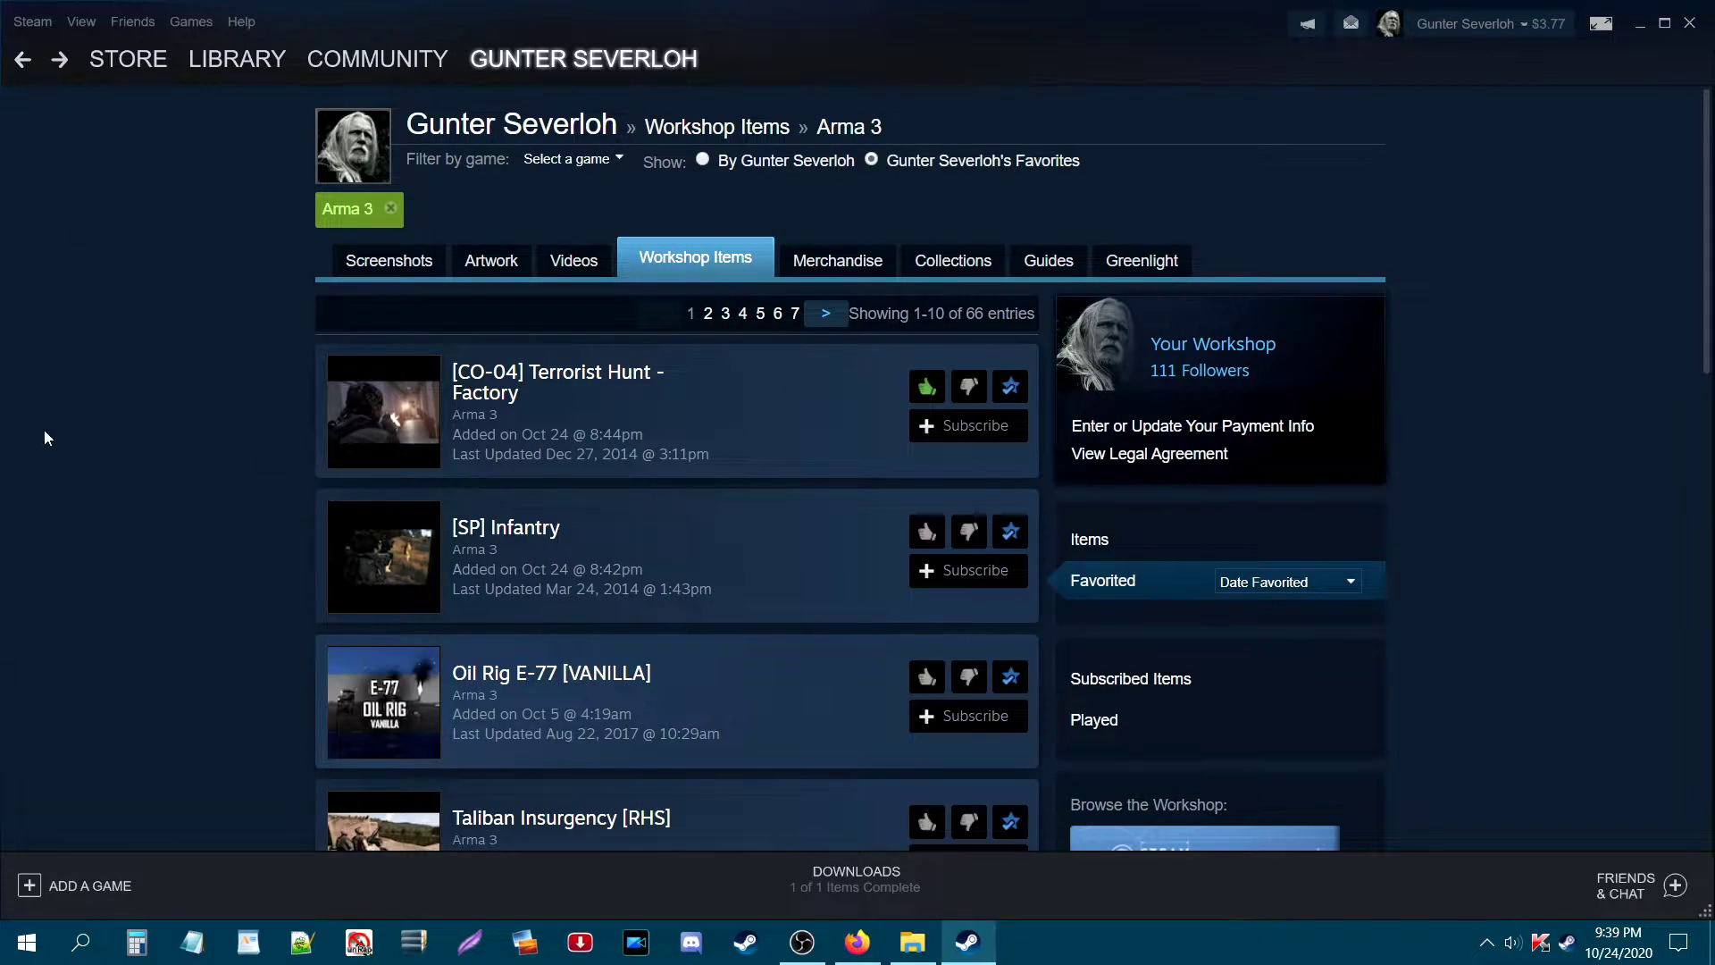
click(386, 421)
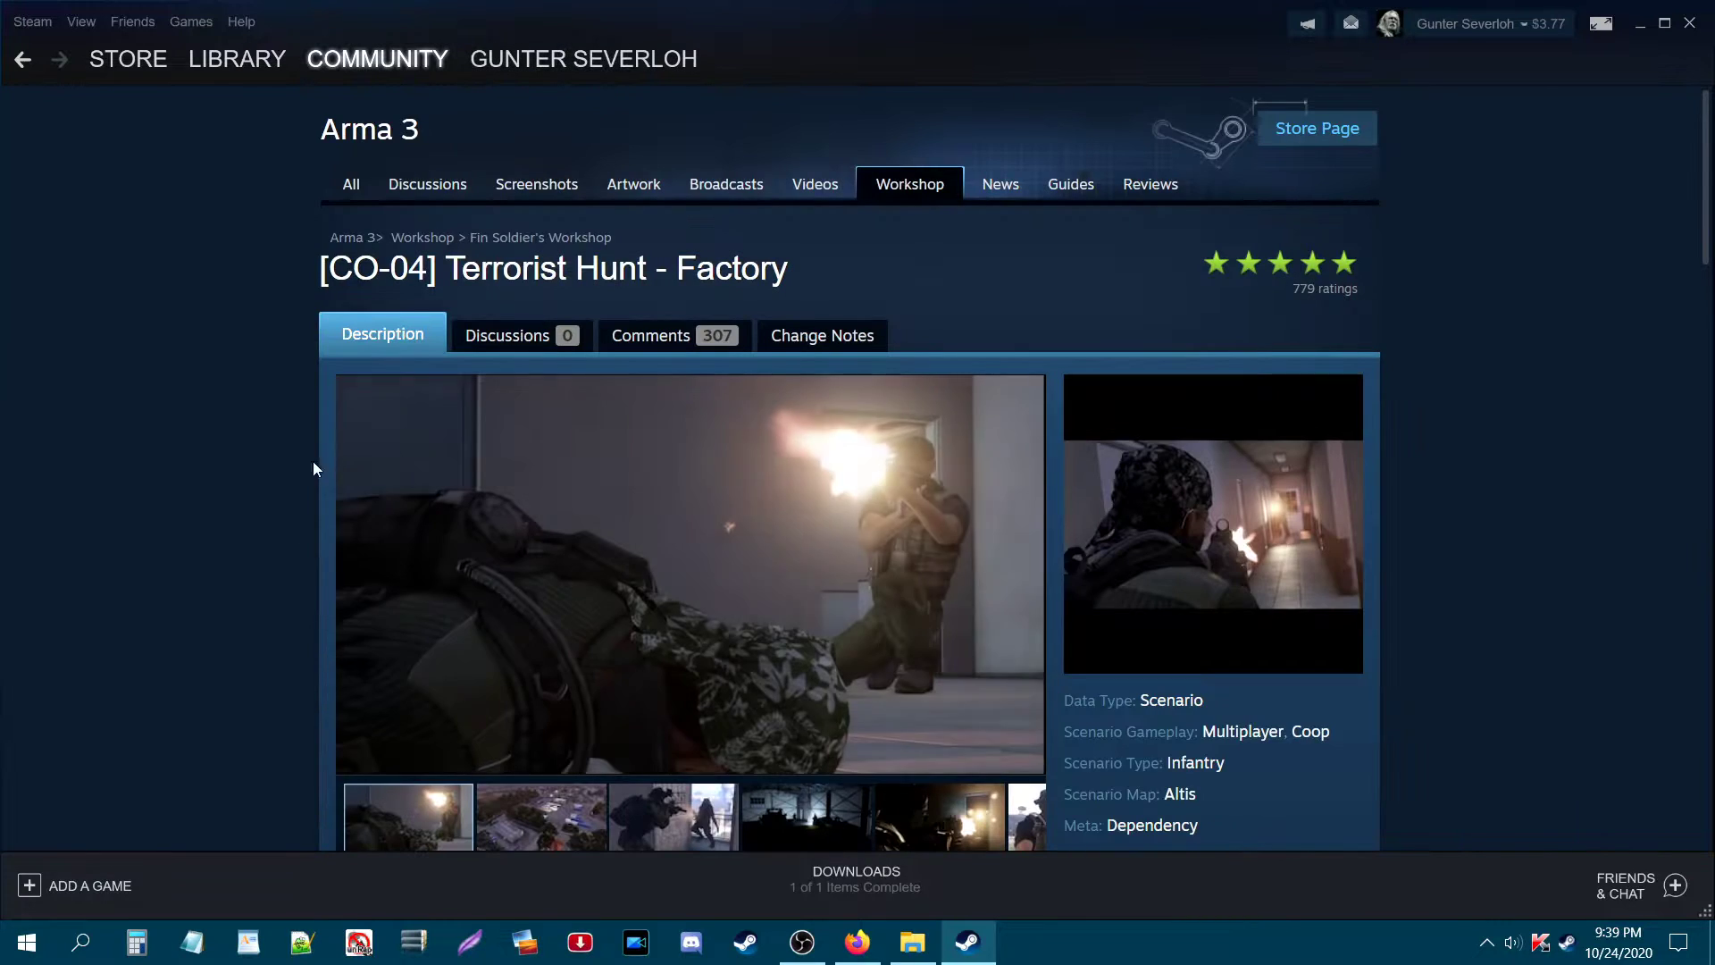
scroll(232, 601, down, 1)
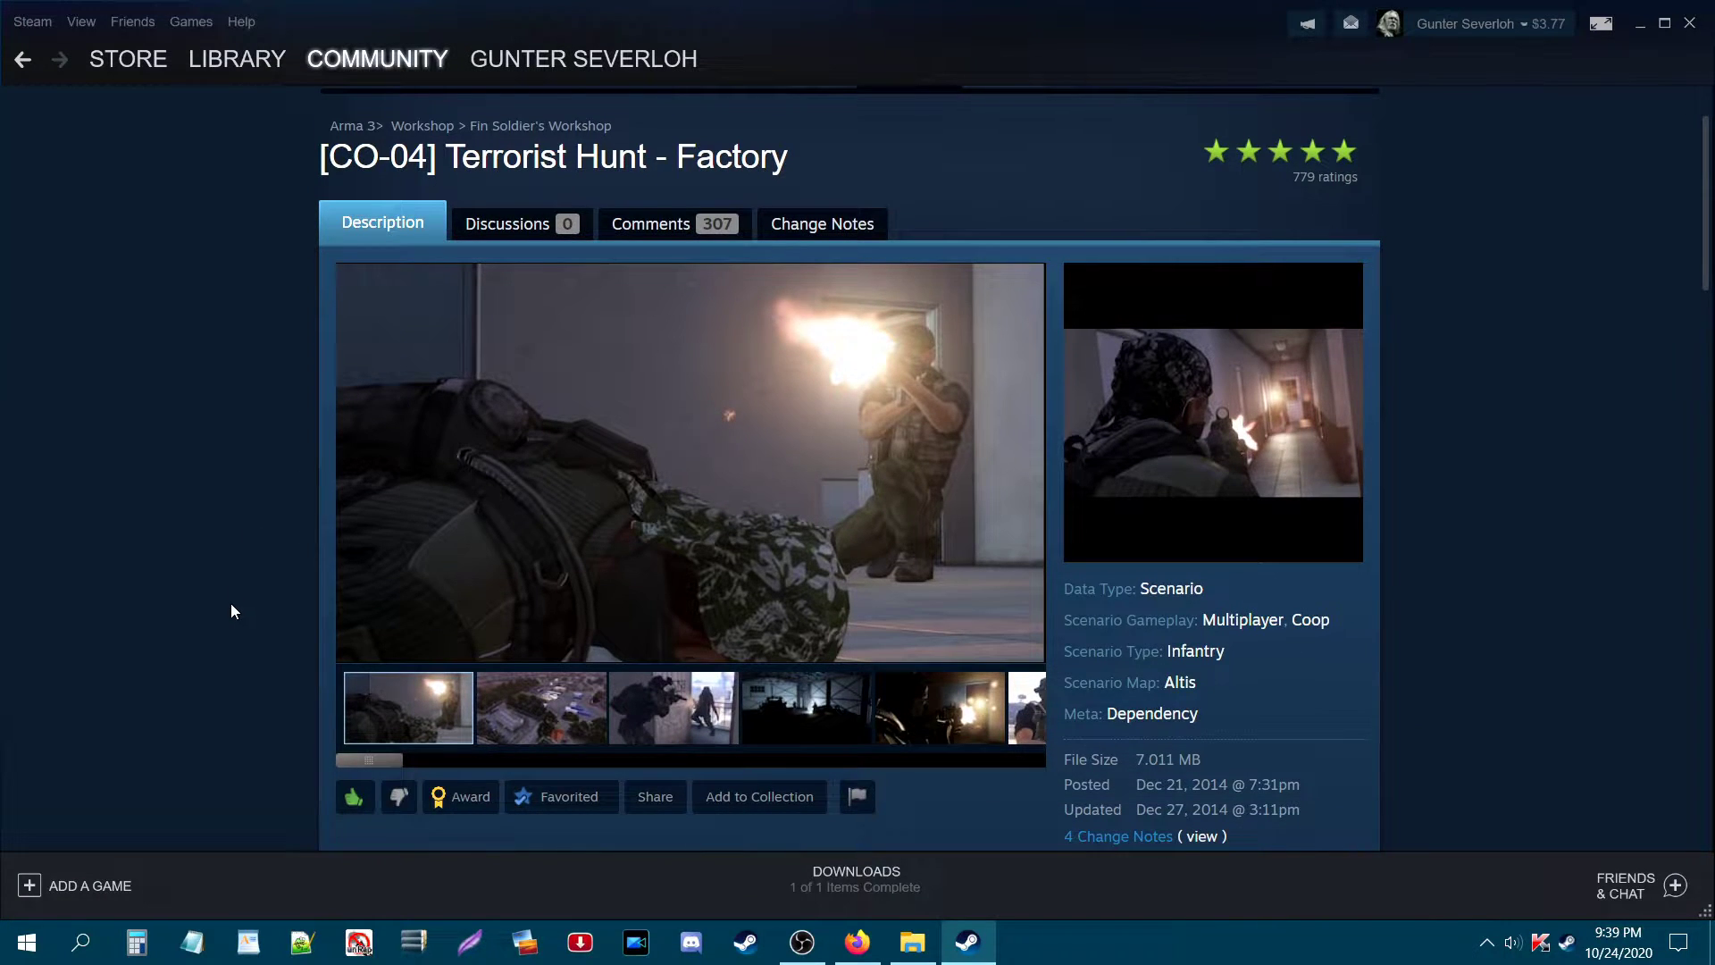
scroll(229, 609, up, 1)
scroll(233, 641, down, 3)
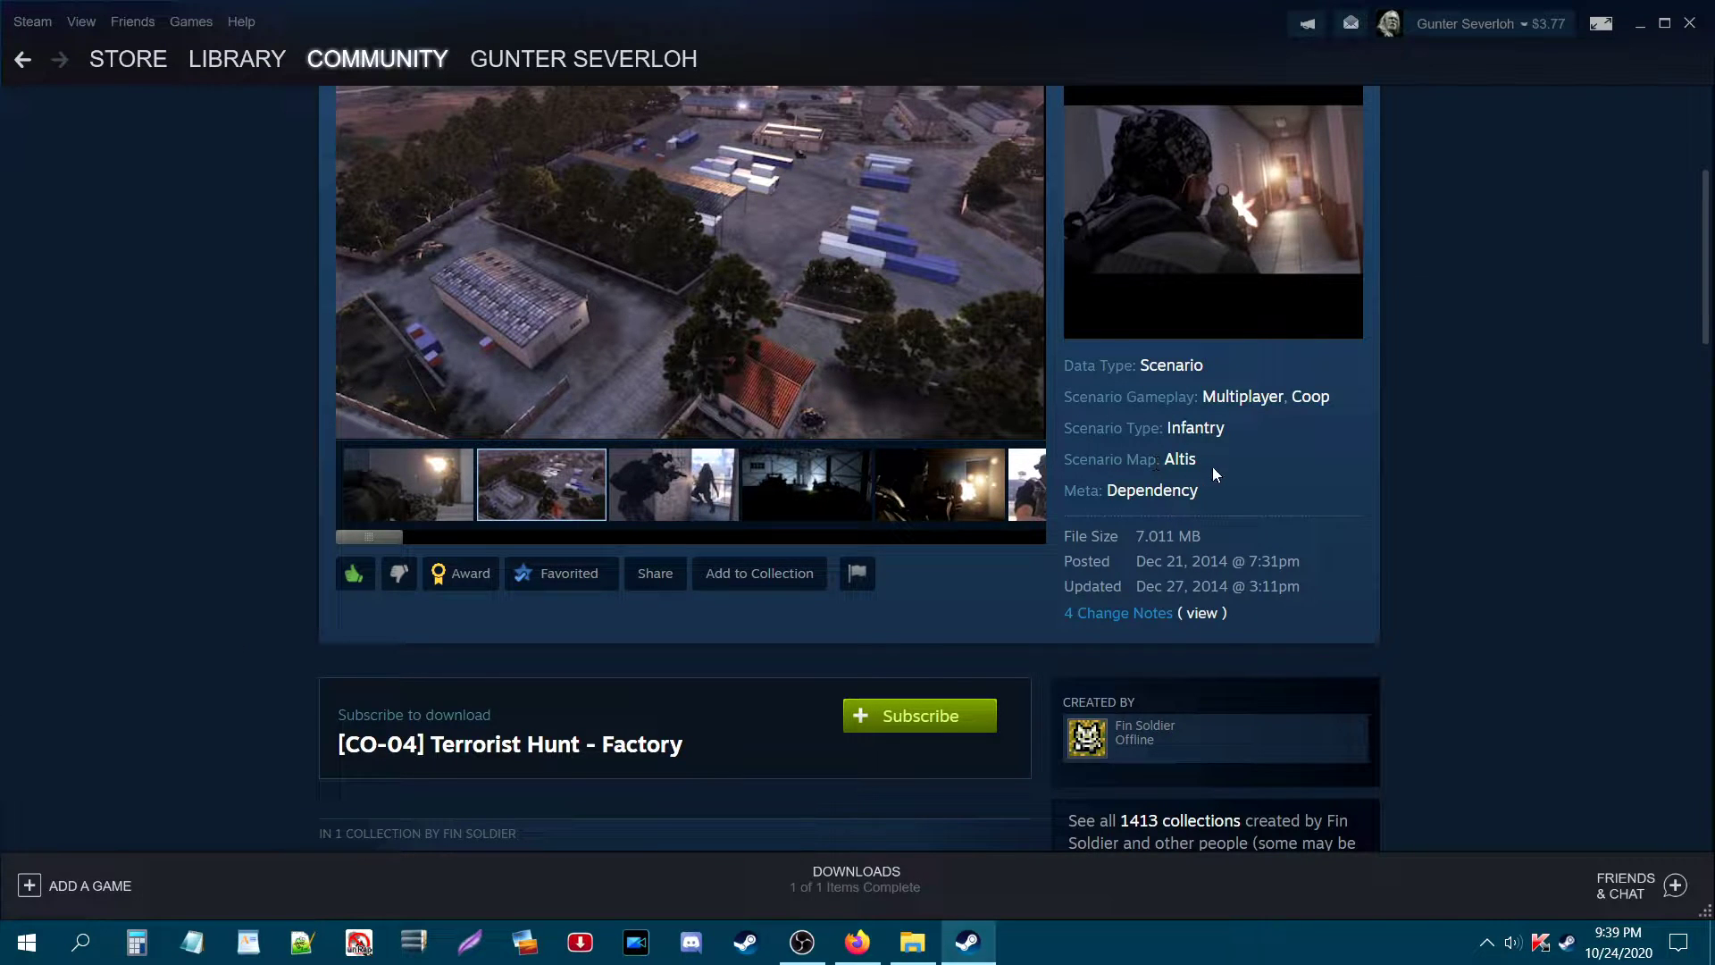
scroll(1313, 636, down, 2)
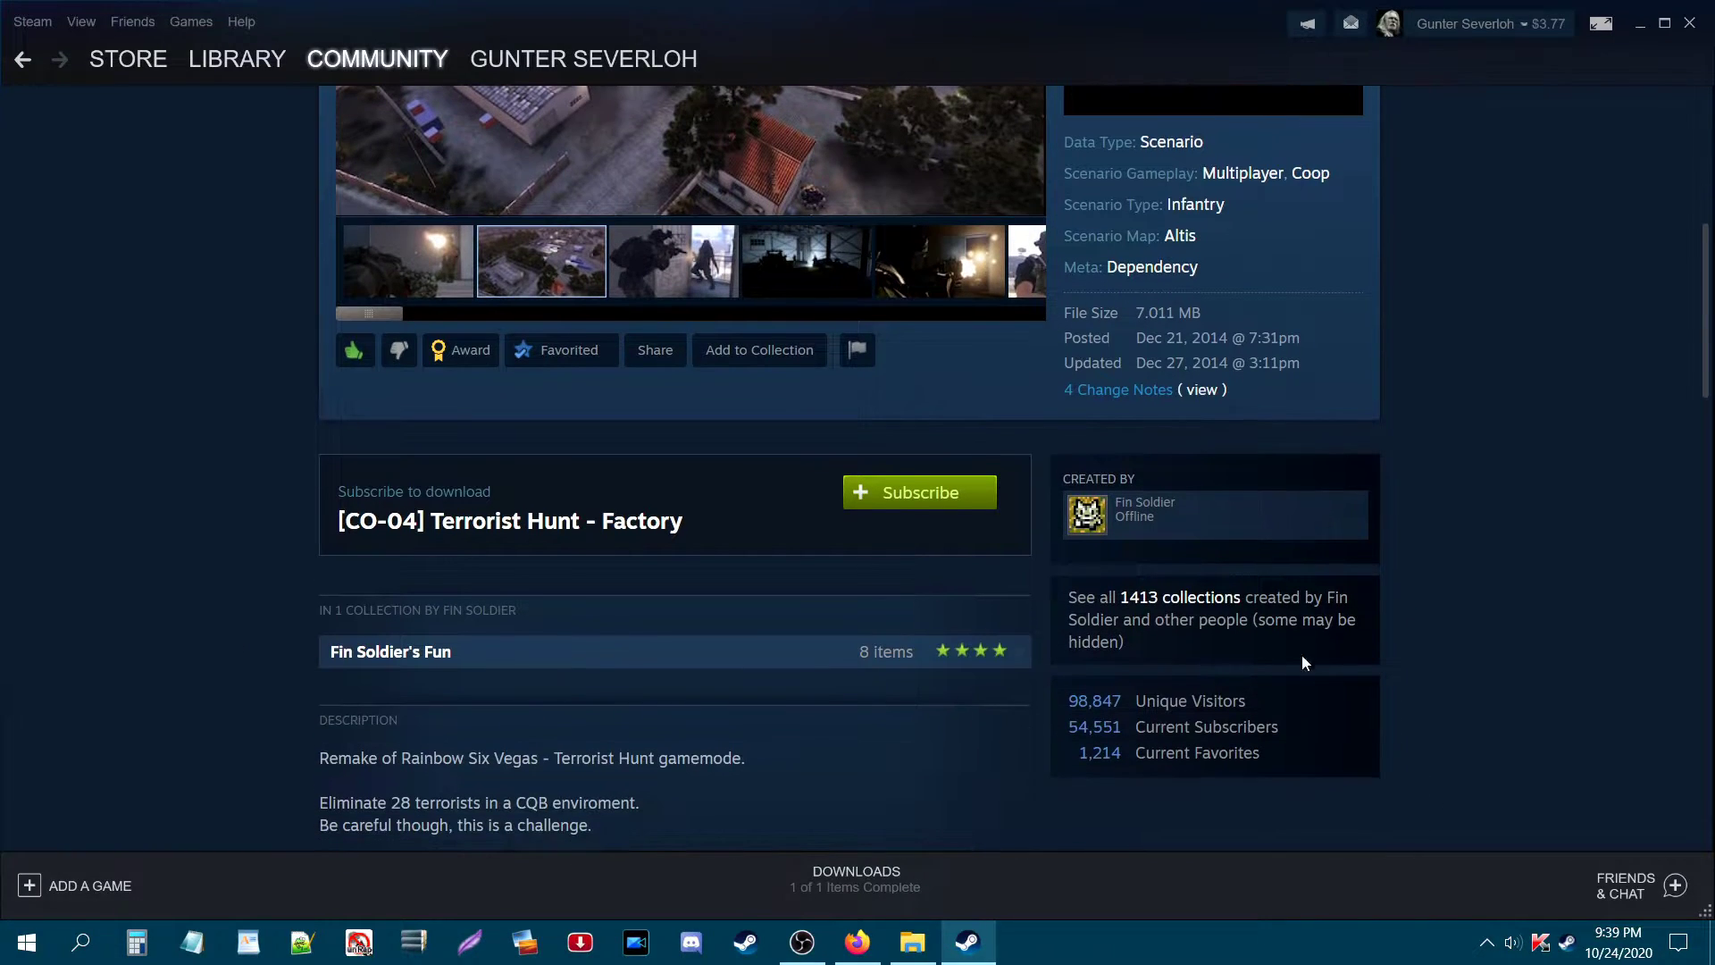
scroll(223, 661, up, 2)
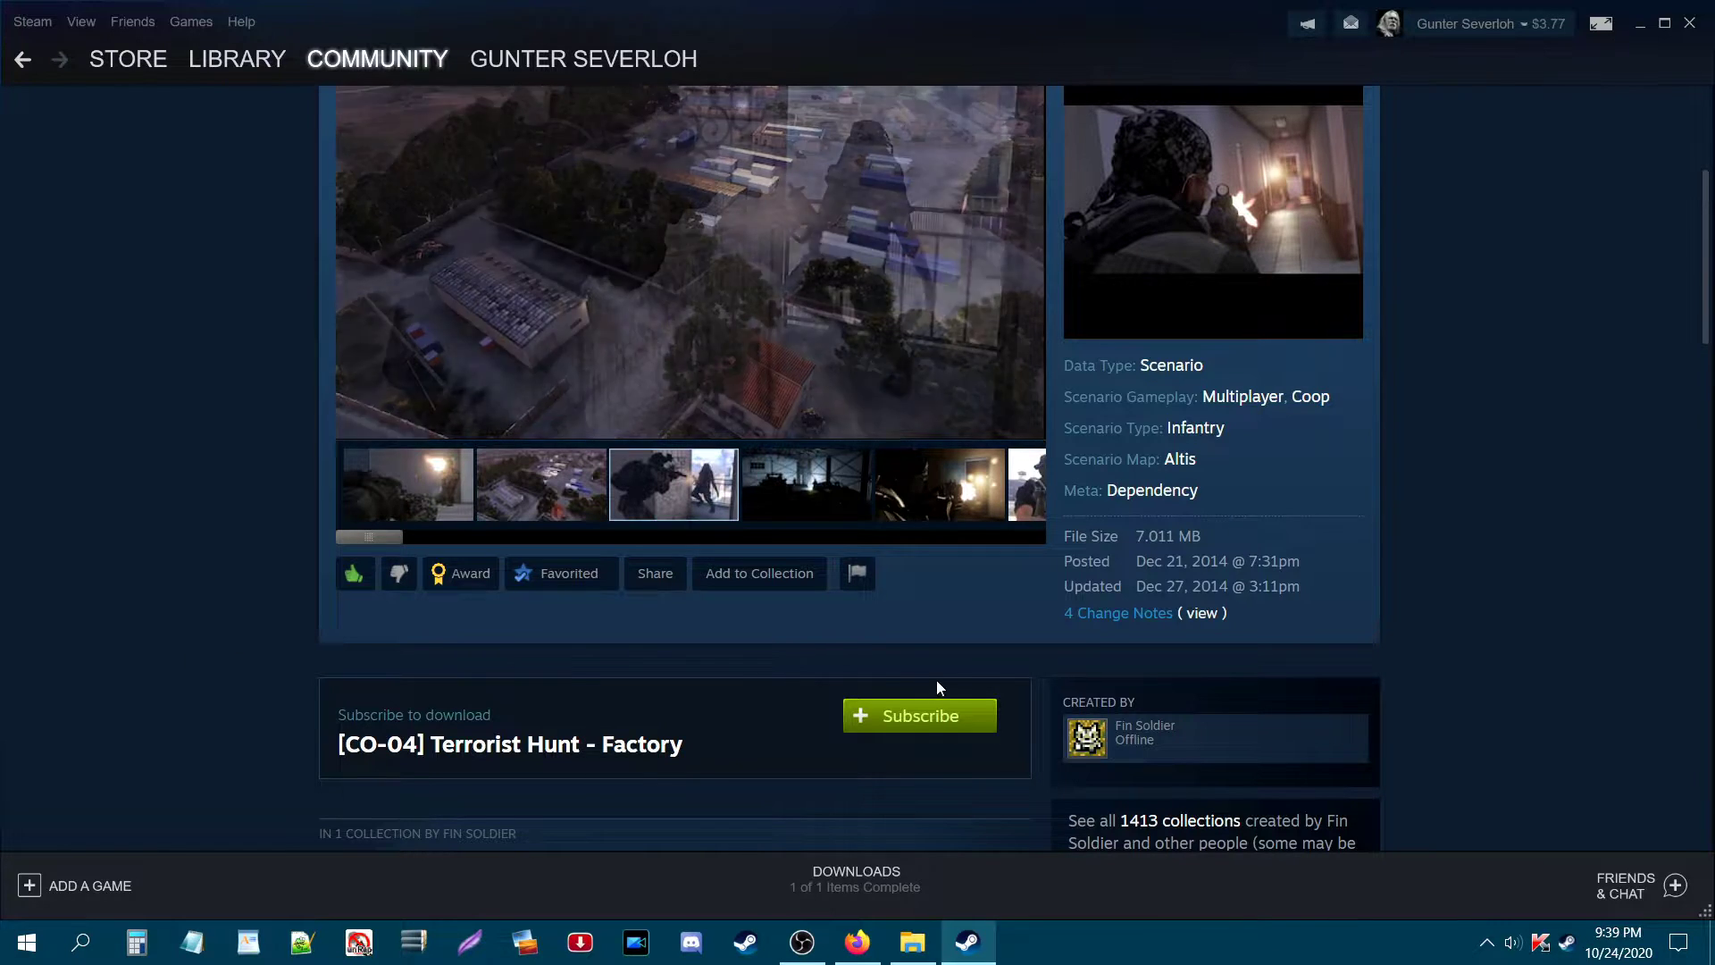
scroll(791, 698, up, 1)
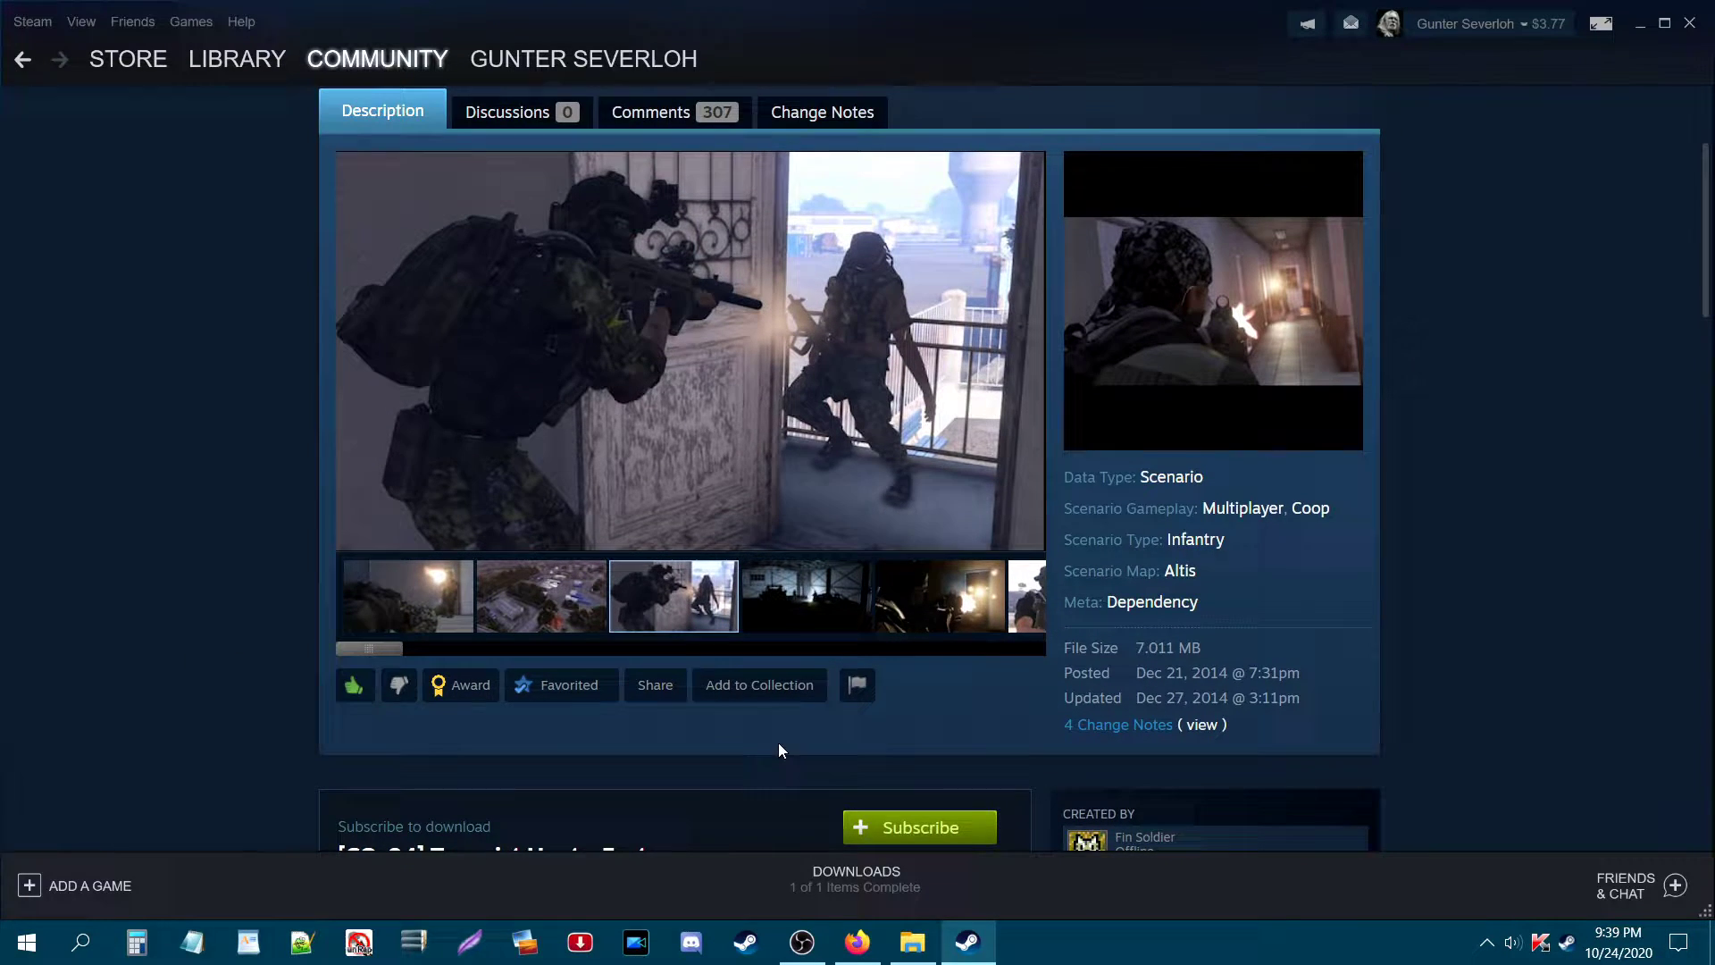
Step: Subscribe to [CO-04] Terrorist Hunt - Factory and dismiss the subscription confirmation notice
click(920, 828)
scroll(314, 741, down, 1)
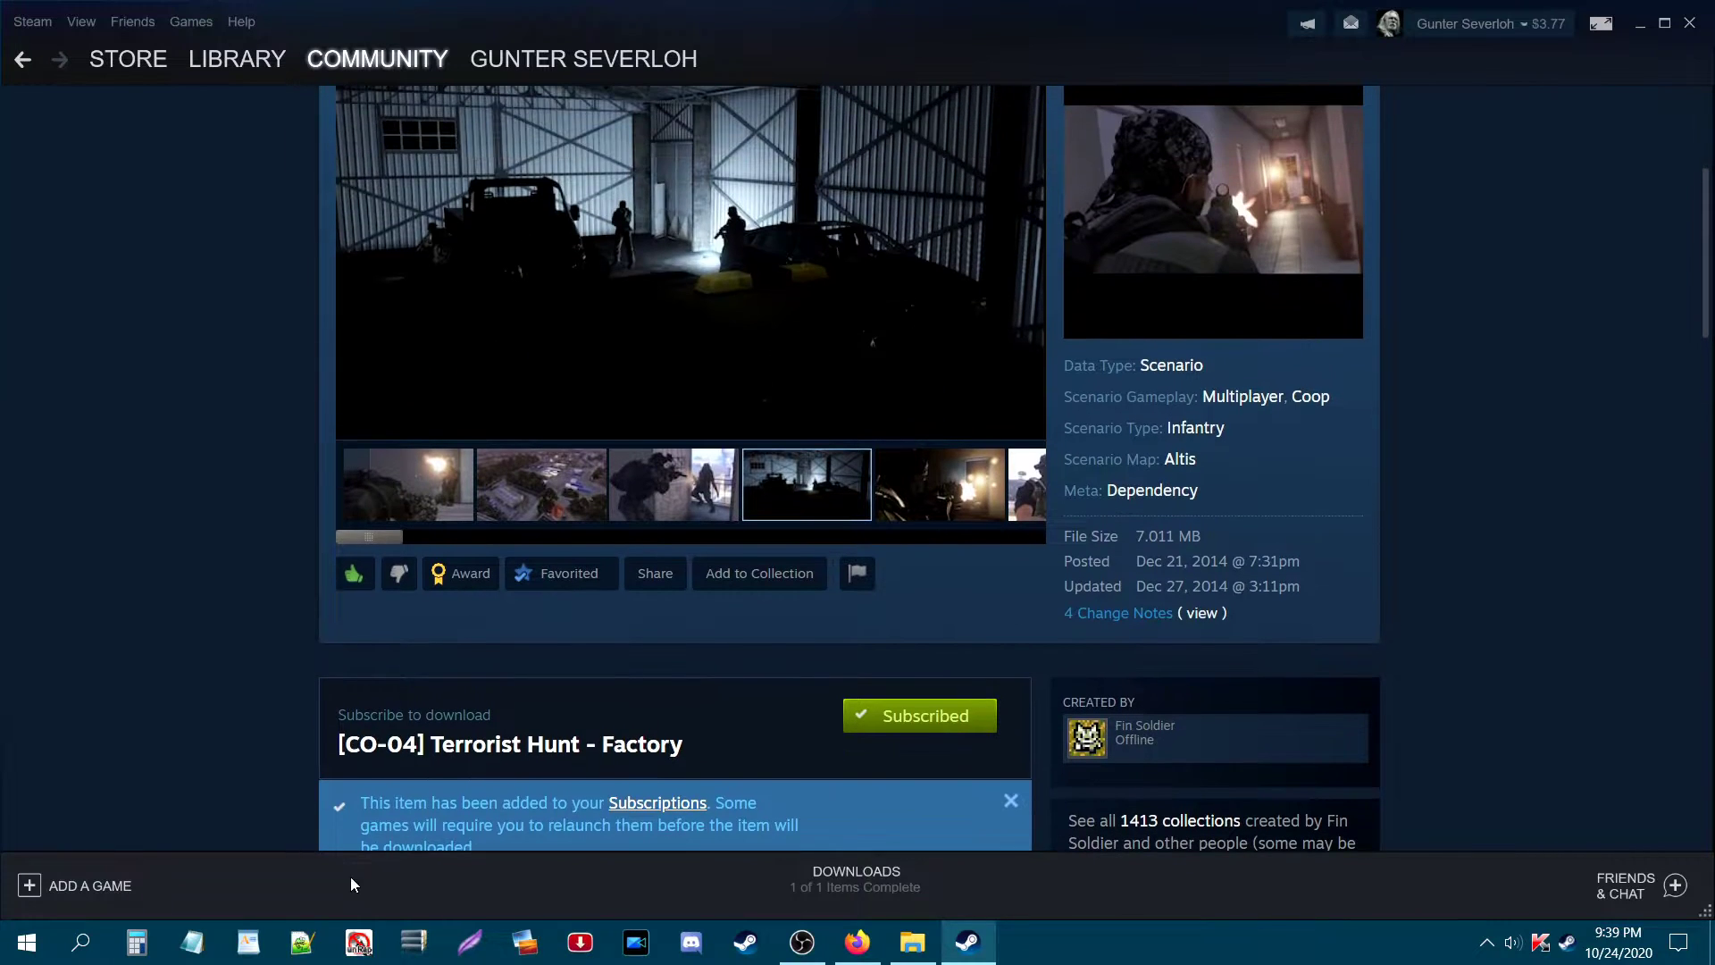
scroll(454, 726, down, 1)
click(1011, 689)
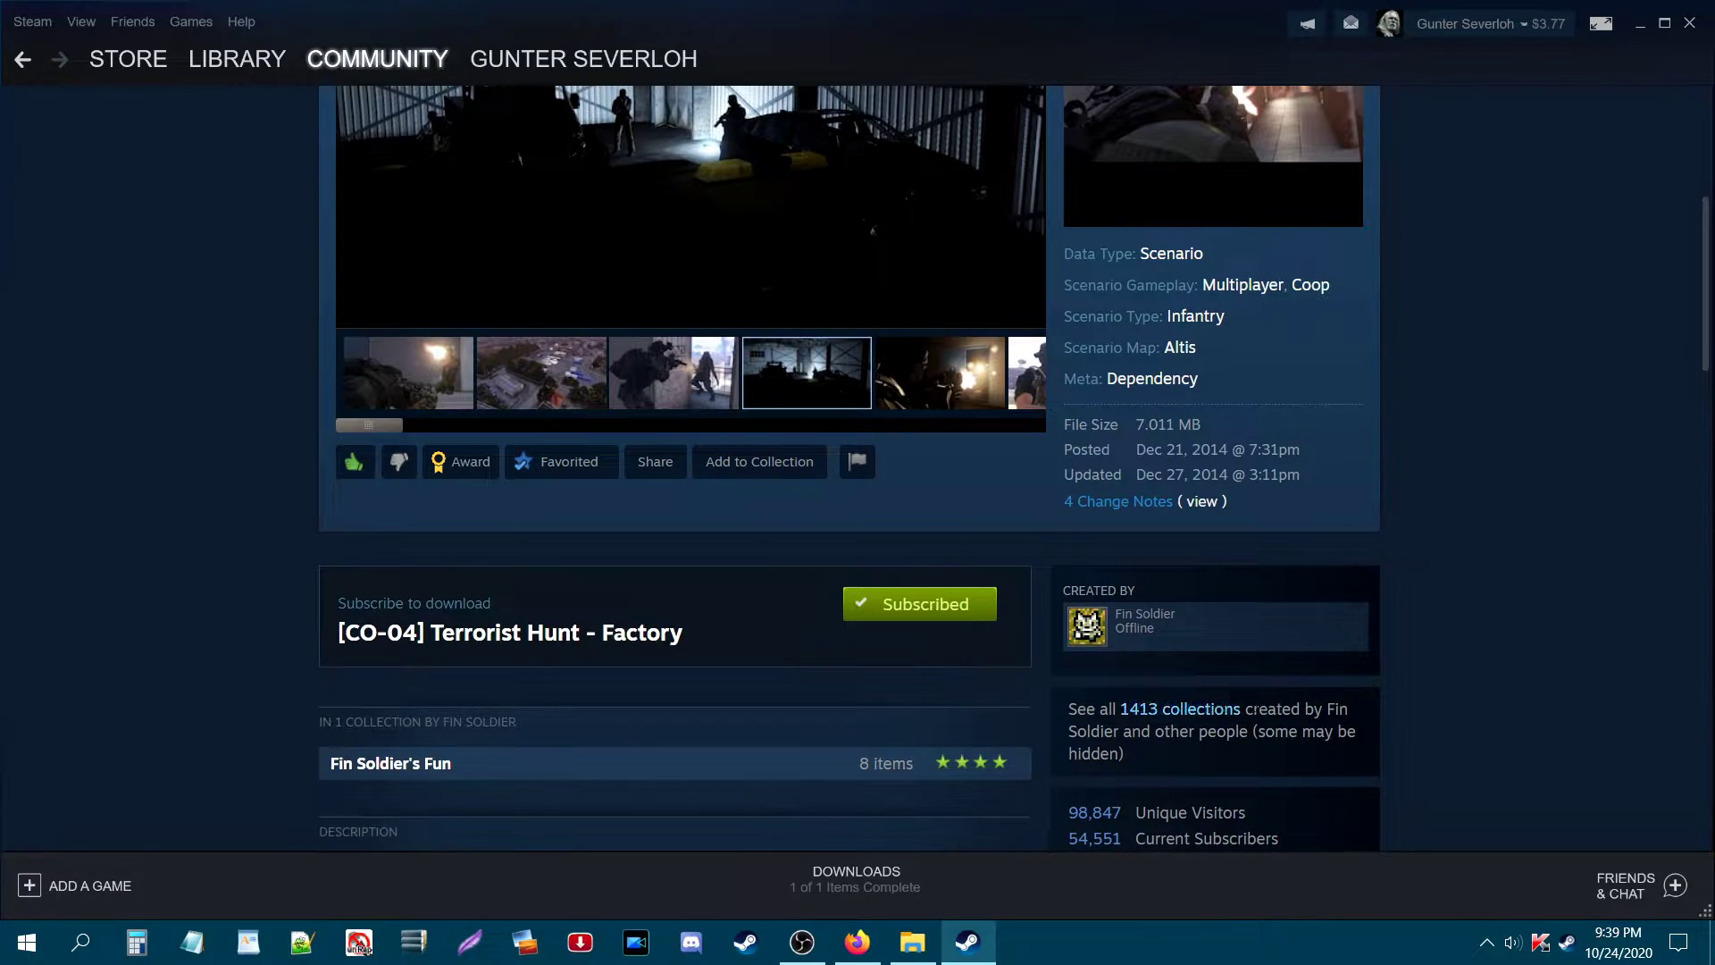
scroll(1492, 673, up, 3)
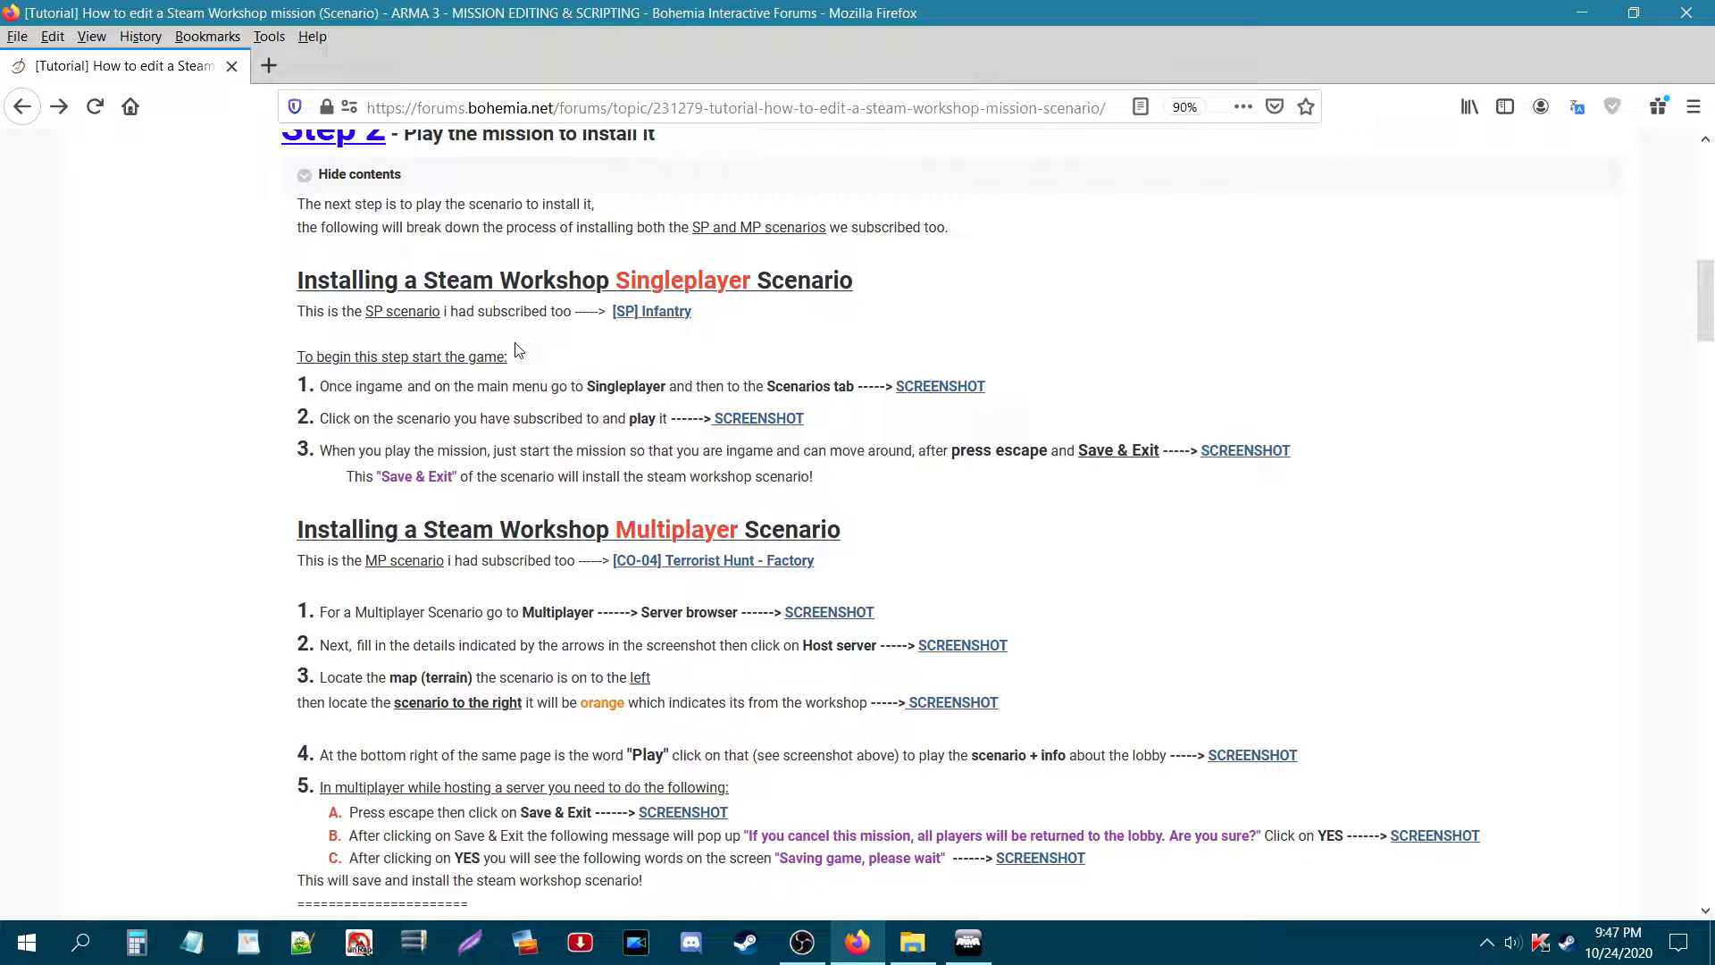
Step: Read through the tutorial's Step 2 on installing singleplayer and multiplayer scenarios by playing them
scroll(557, 597, down, 1)
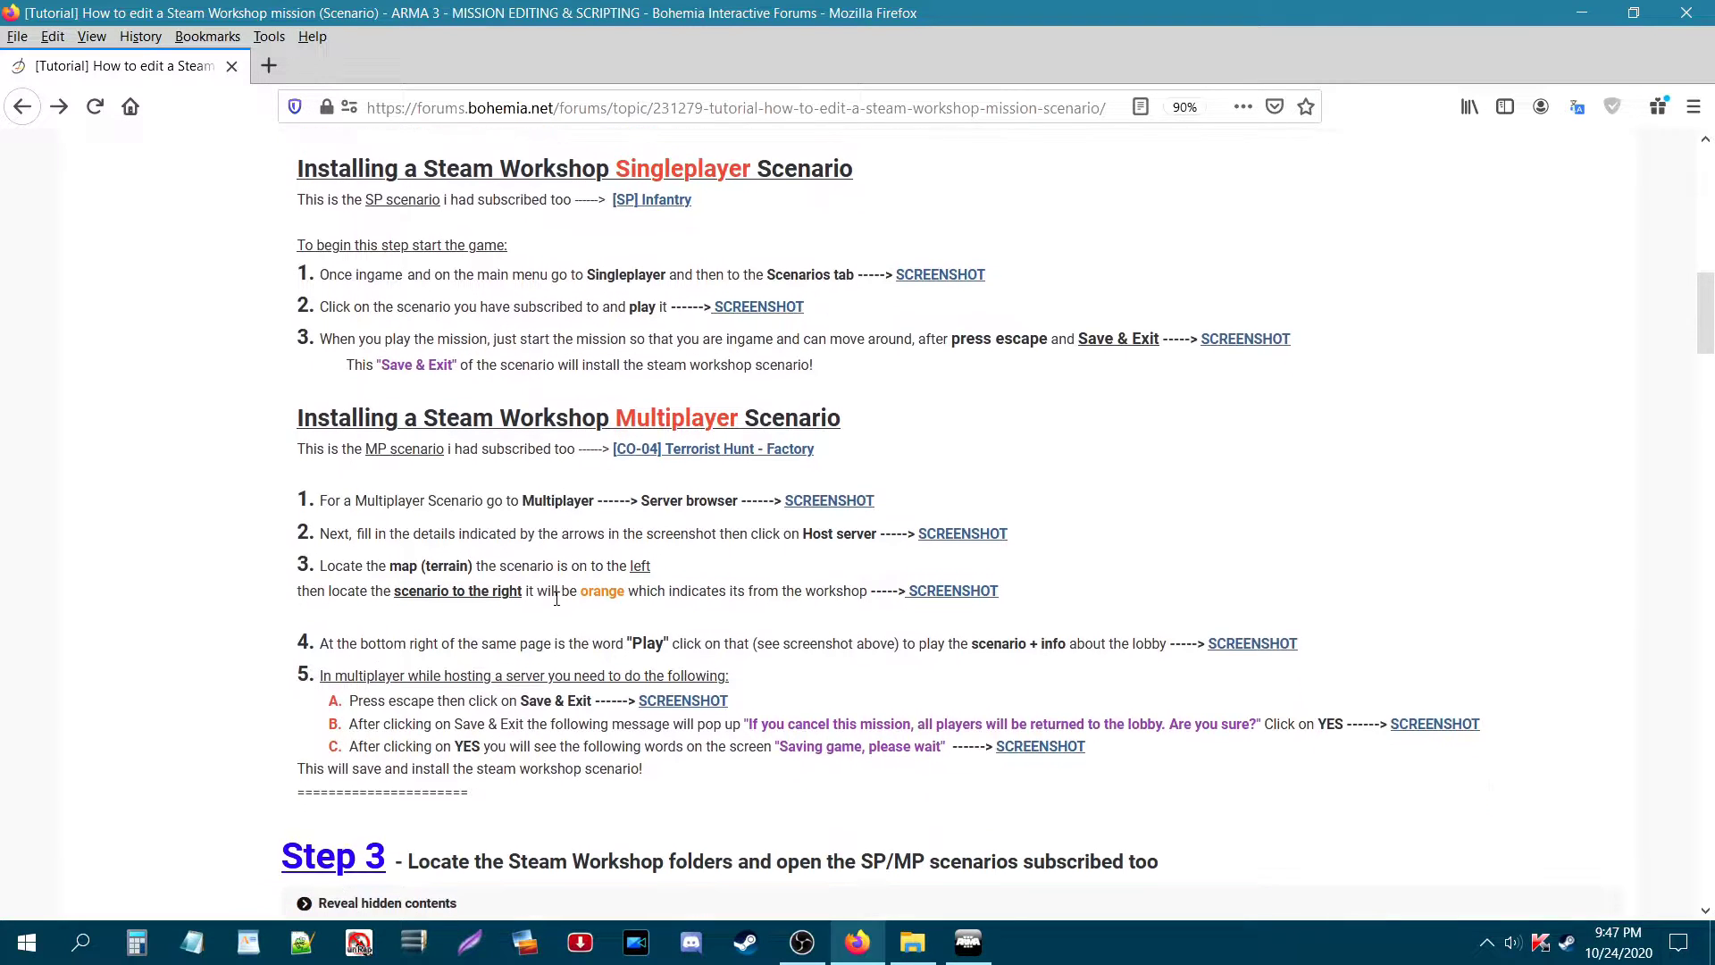
scroll(556, 597, up, 1)
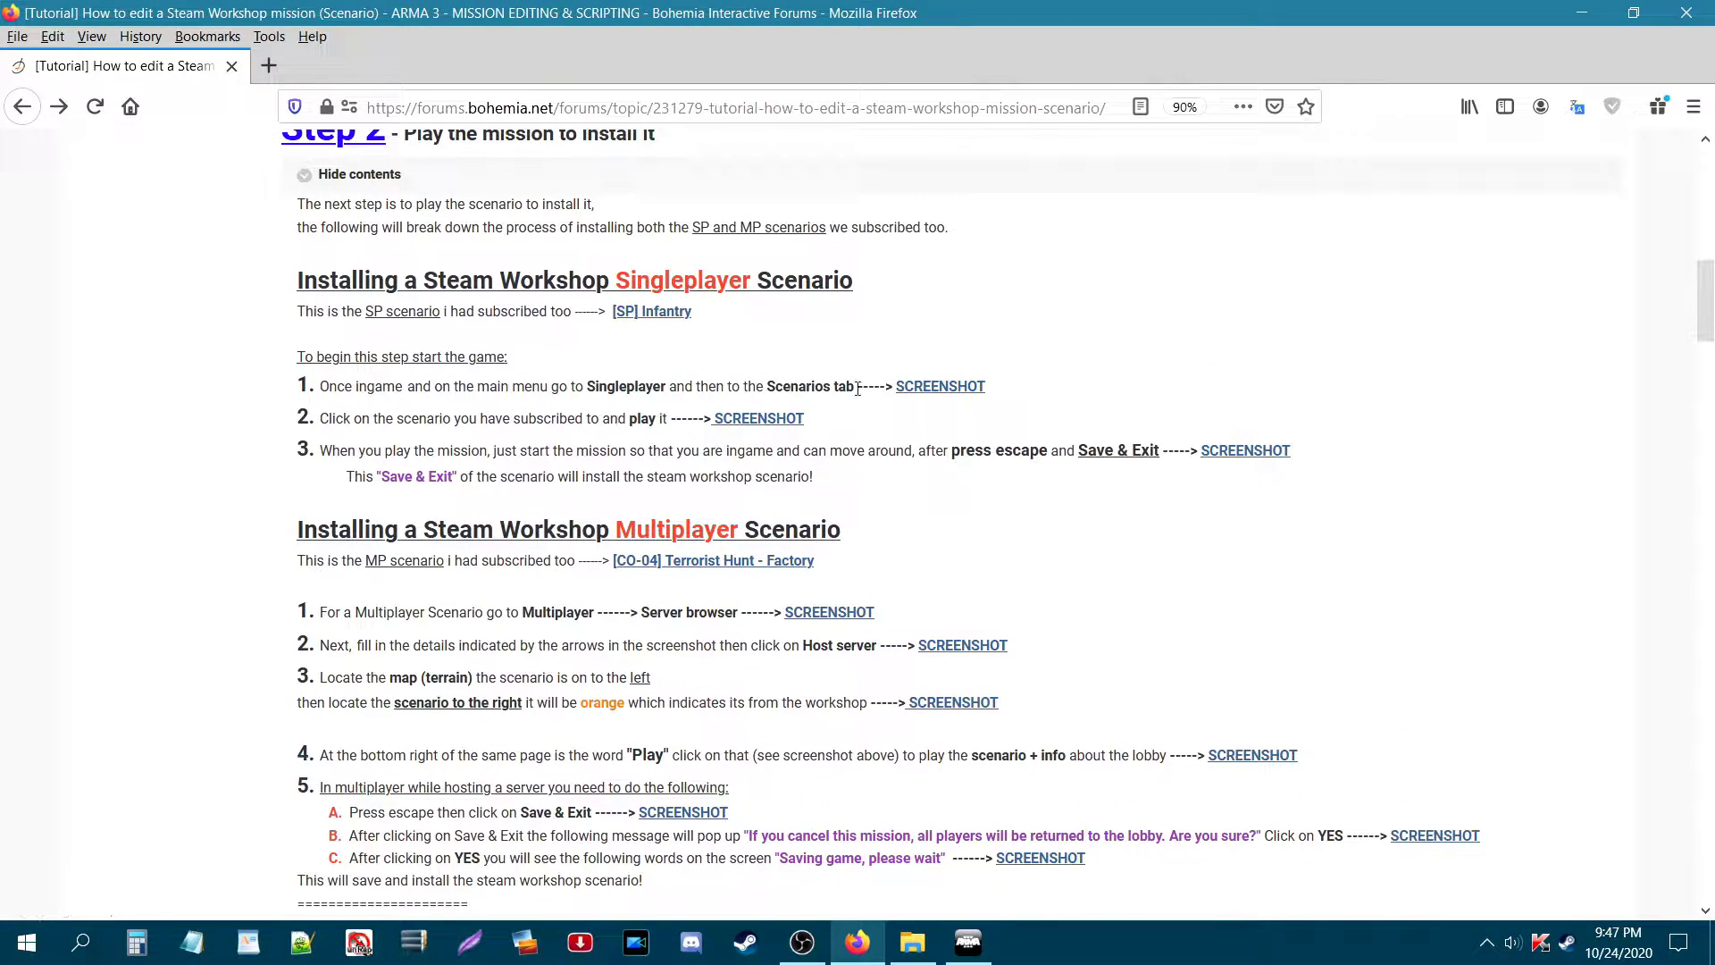
scroll(964, 533, down, 1)
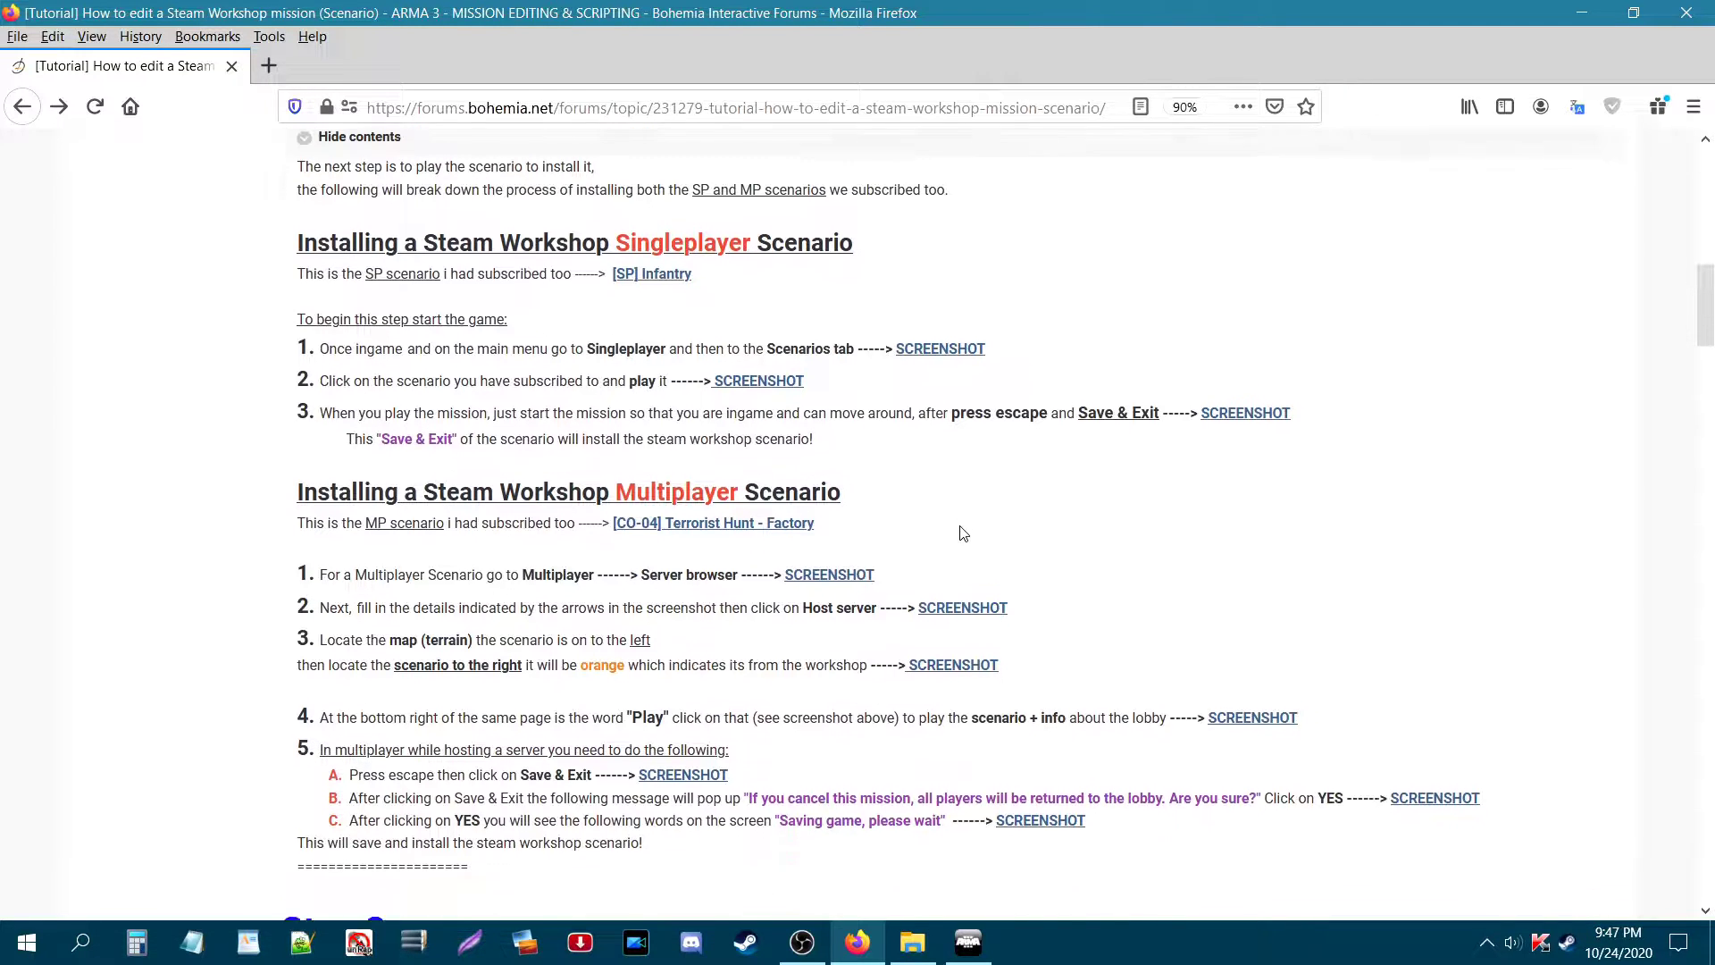
scroll(964, 533, up, 1)
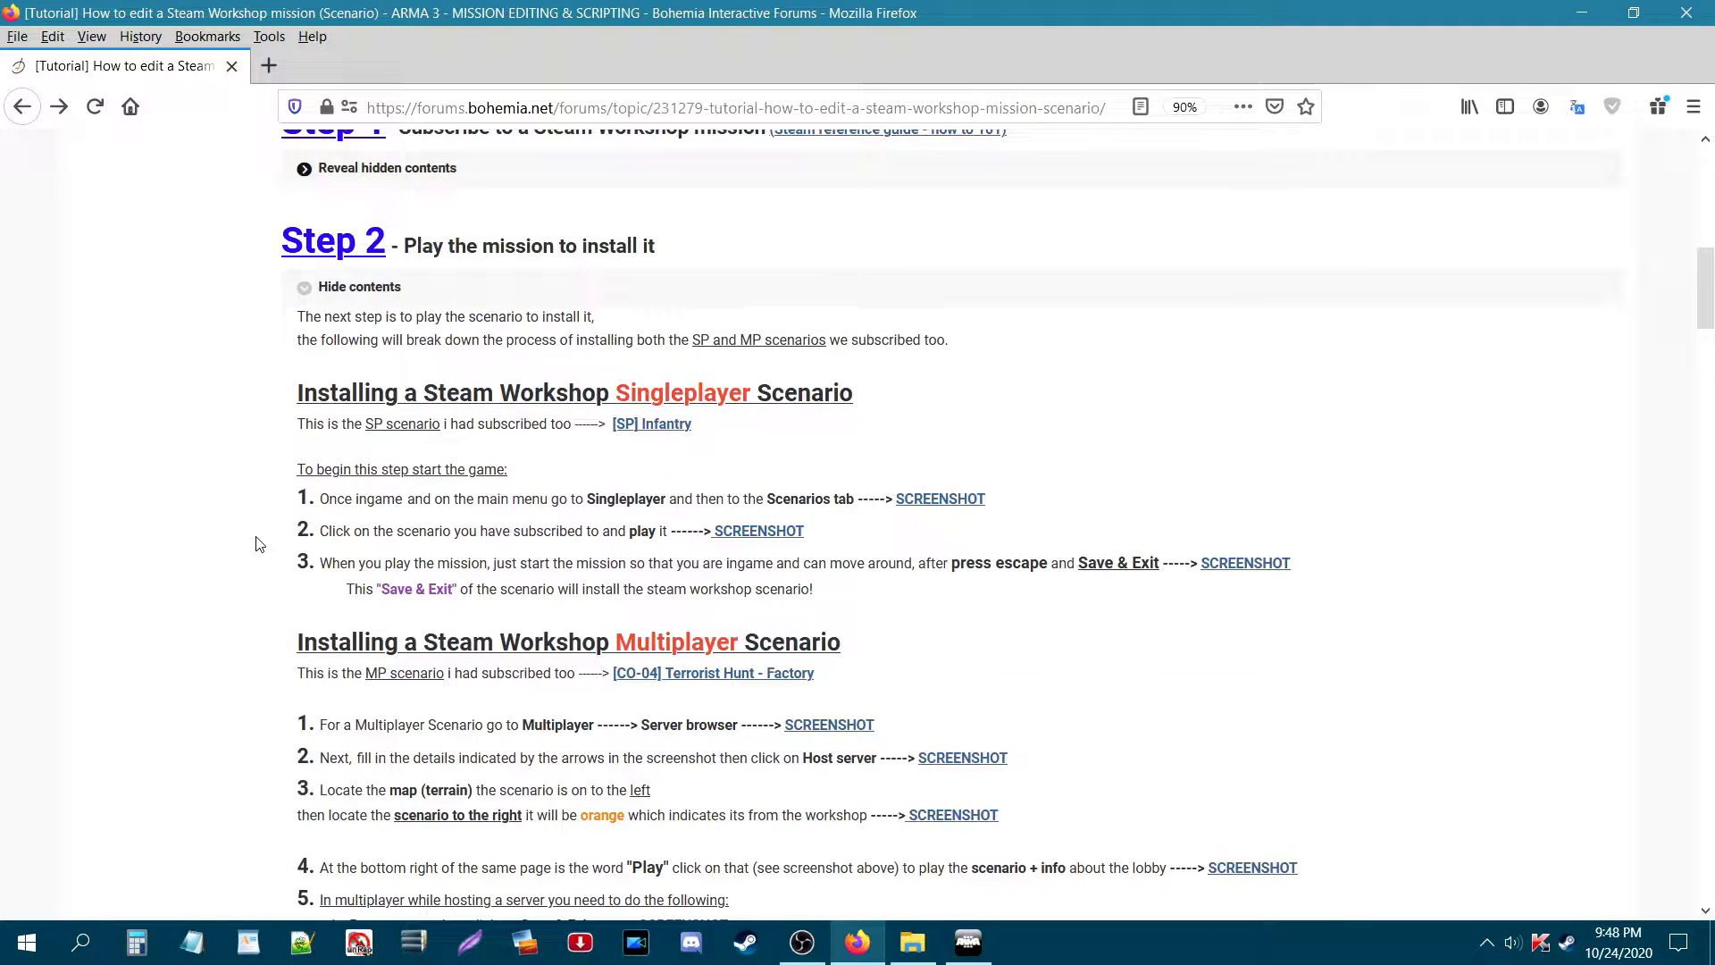
scroll(259, 544, up, 1)
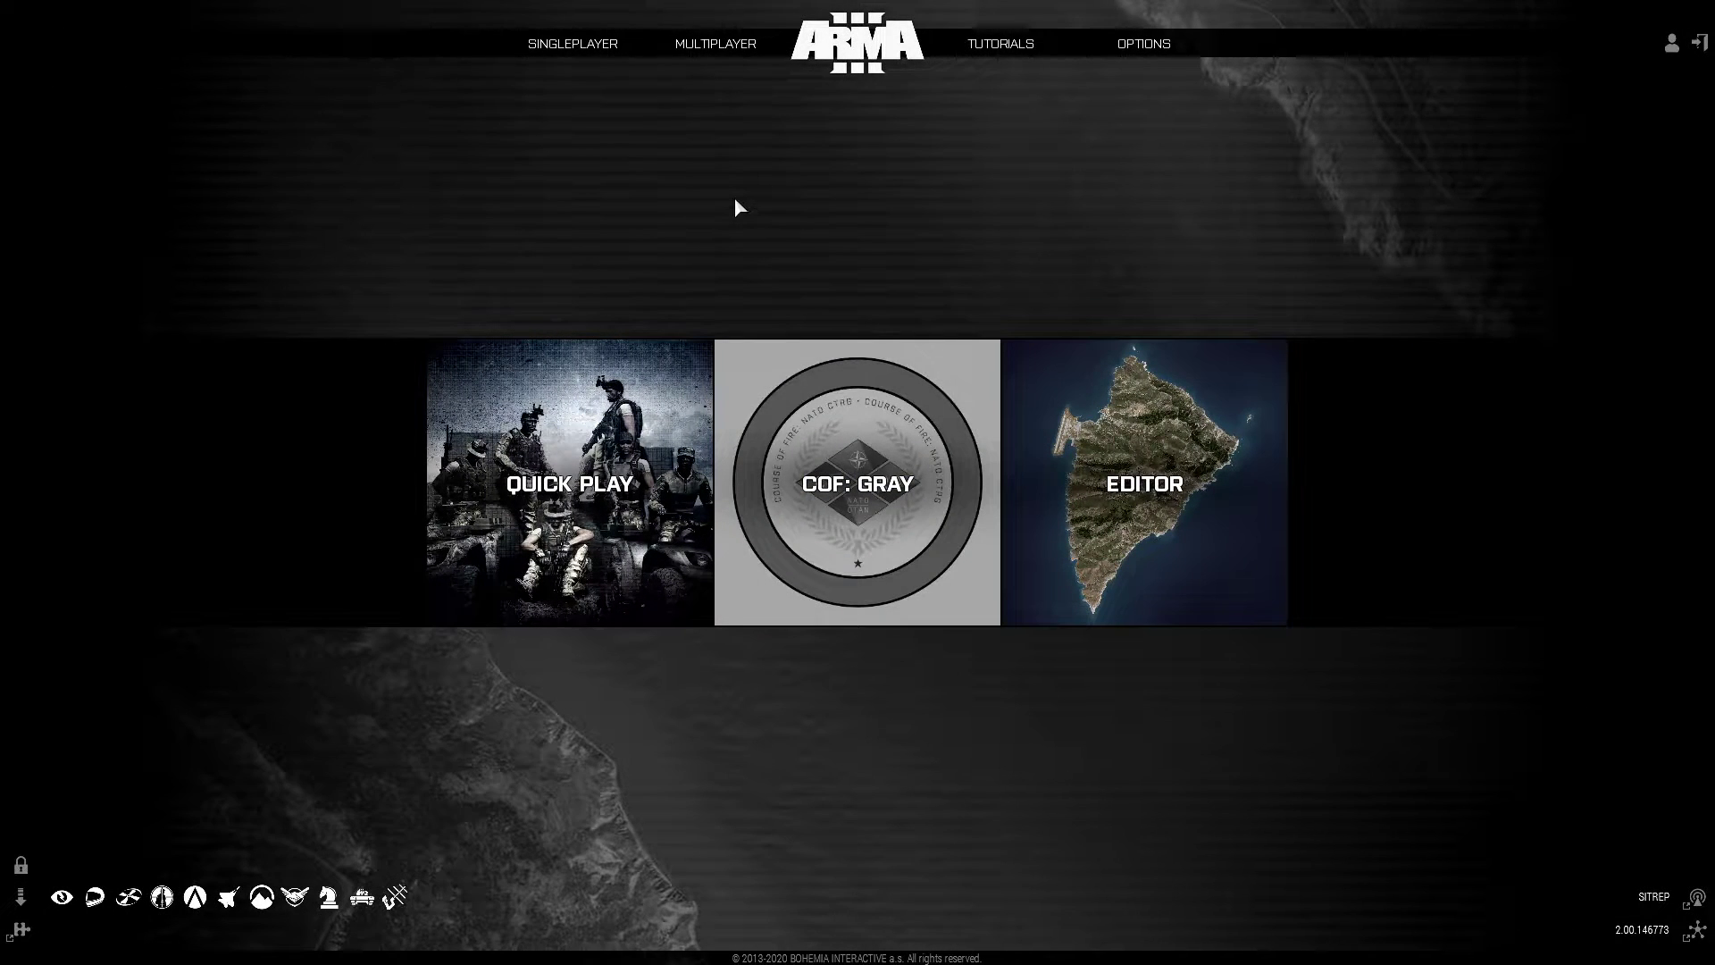
Step: Launch [SP] Infantry from Singleplayer > Scenarios under Steam subscribed content
mouse_move(581, 61)
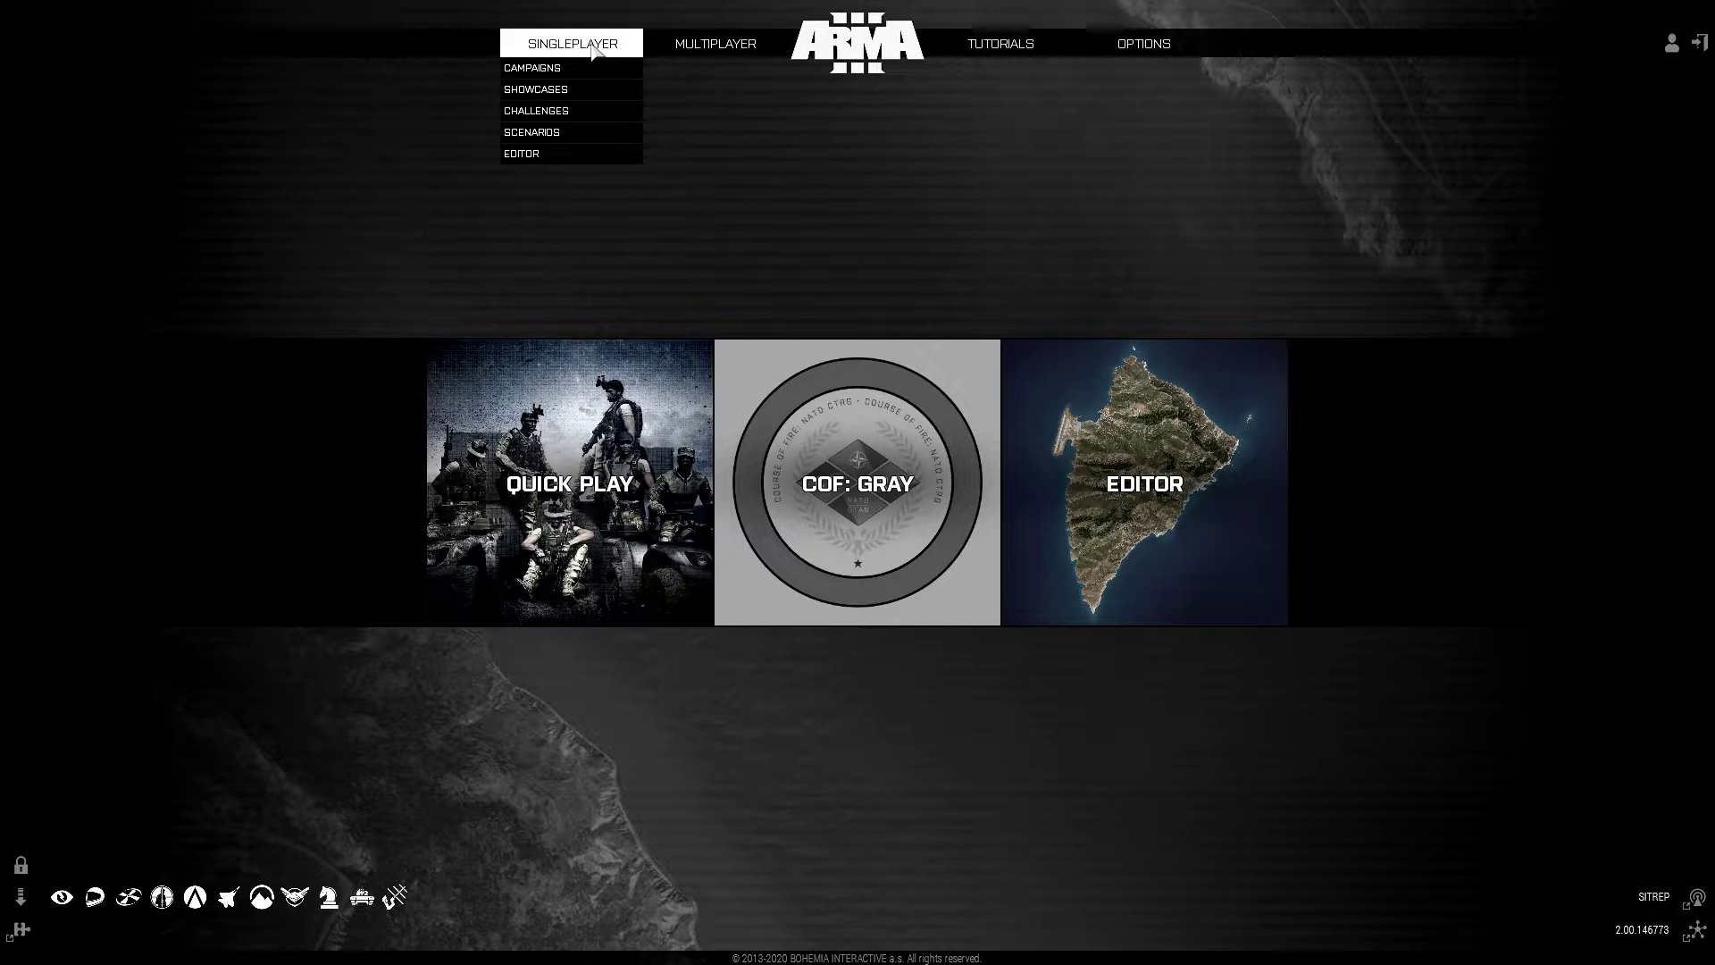
click(566, 134)
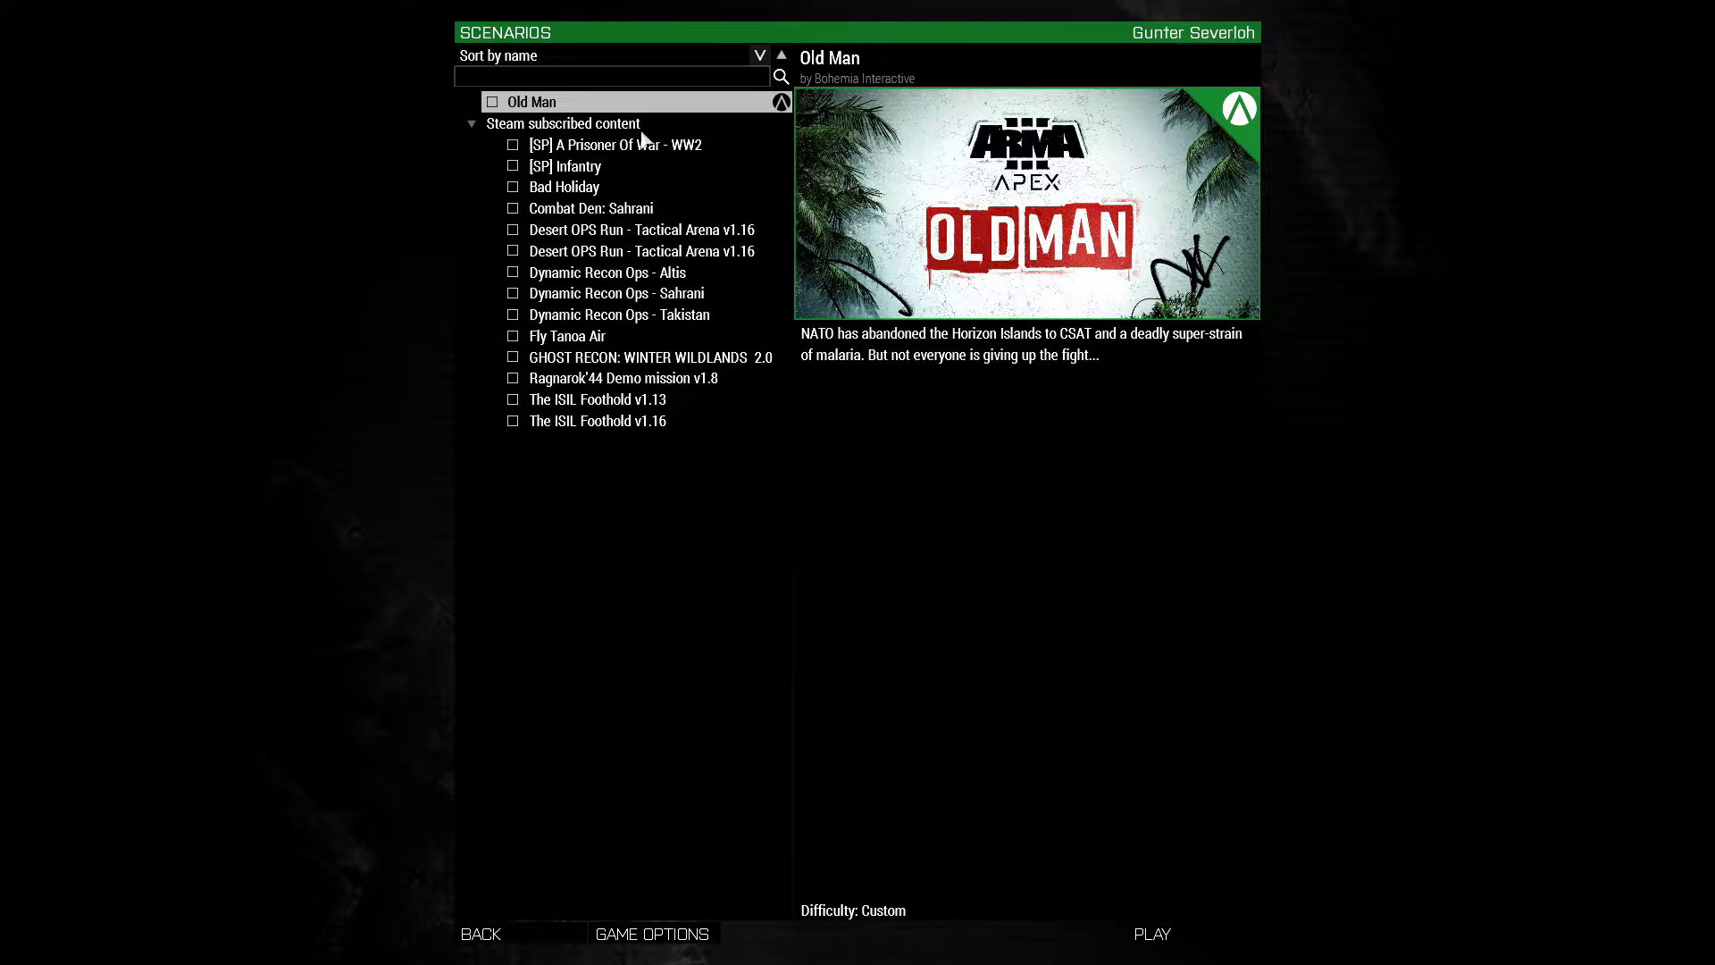
click(576, 169)
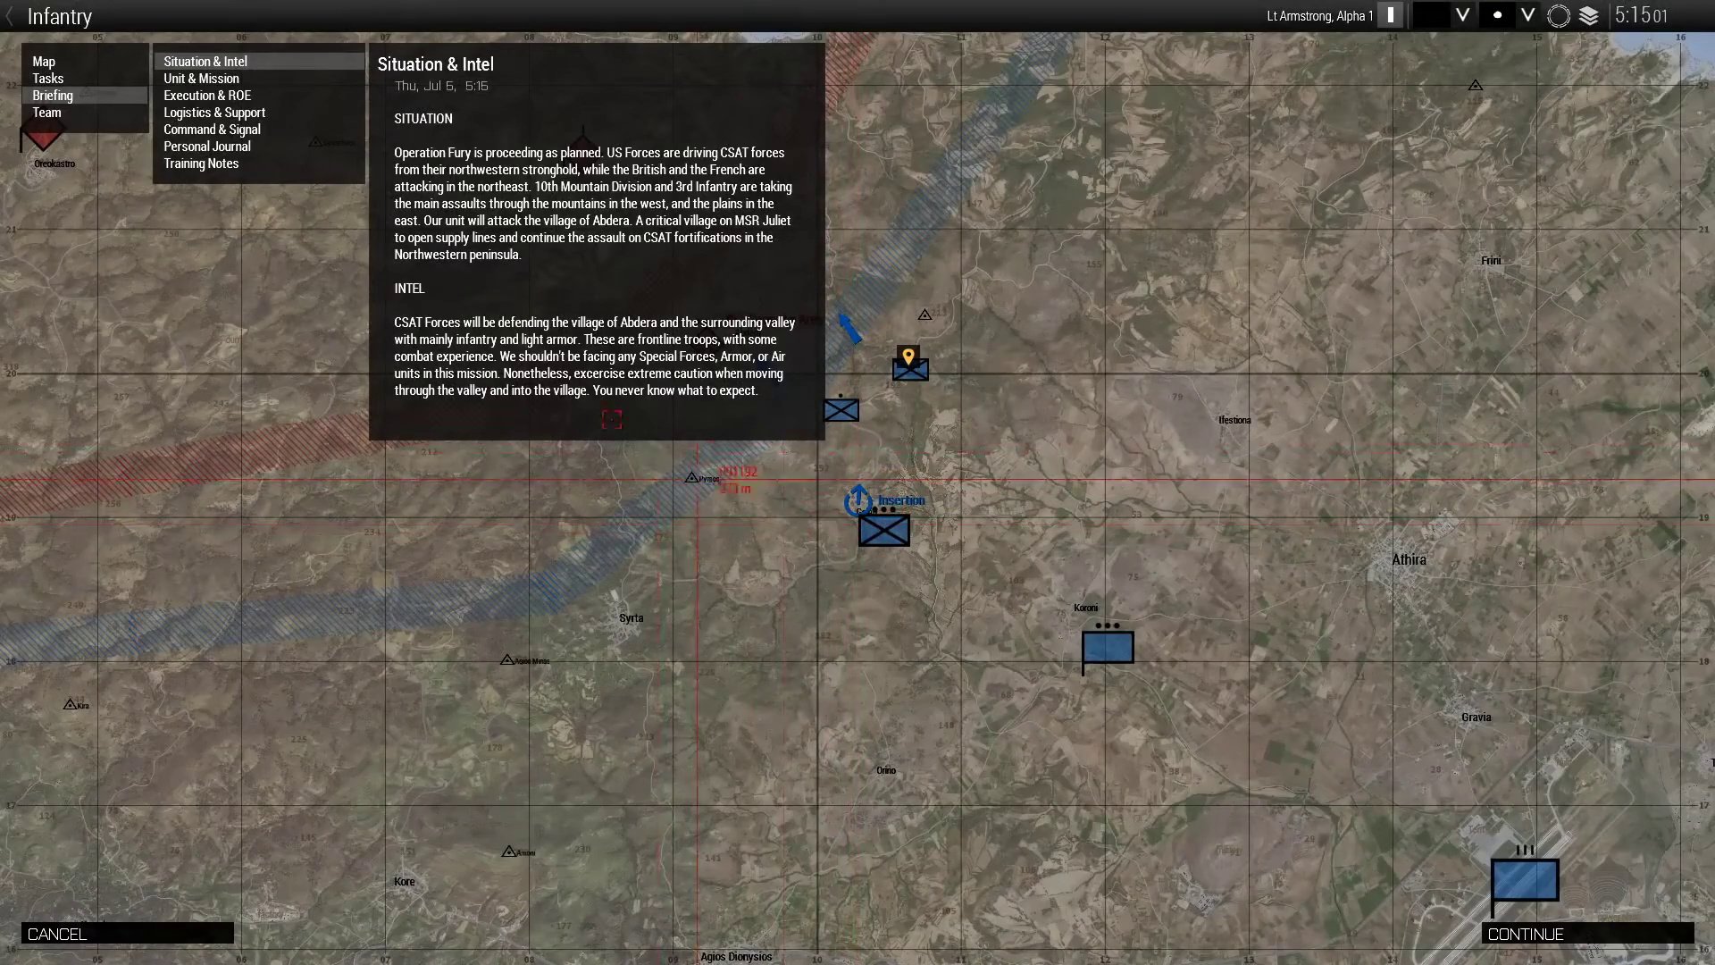
Step: Start the Infantry mission from its briefing map, then pause and Save & Exit to install it
click(50, 64)
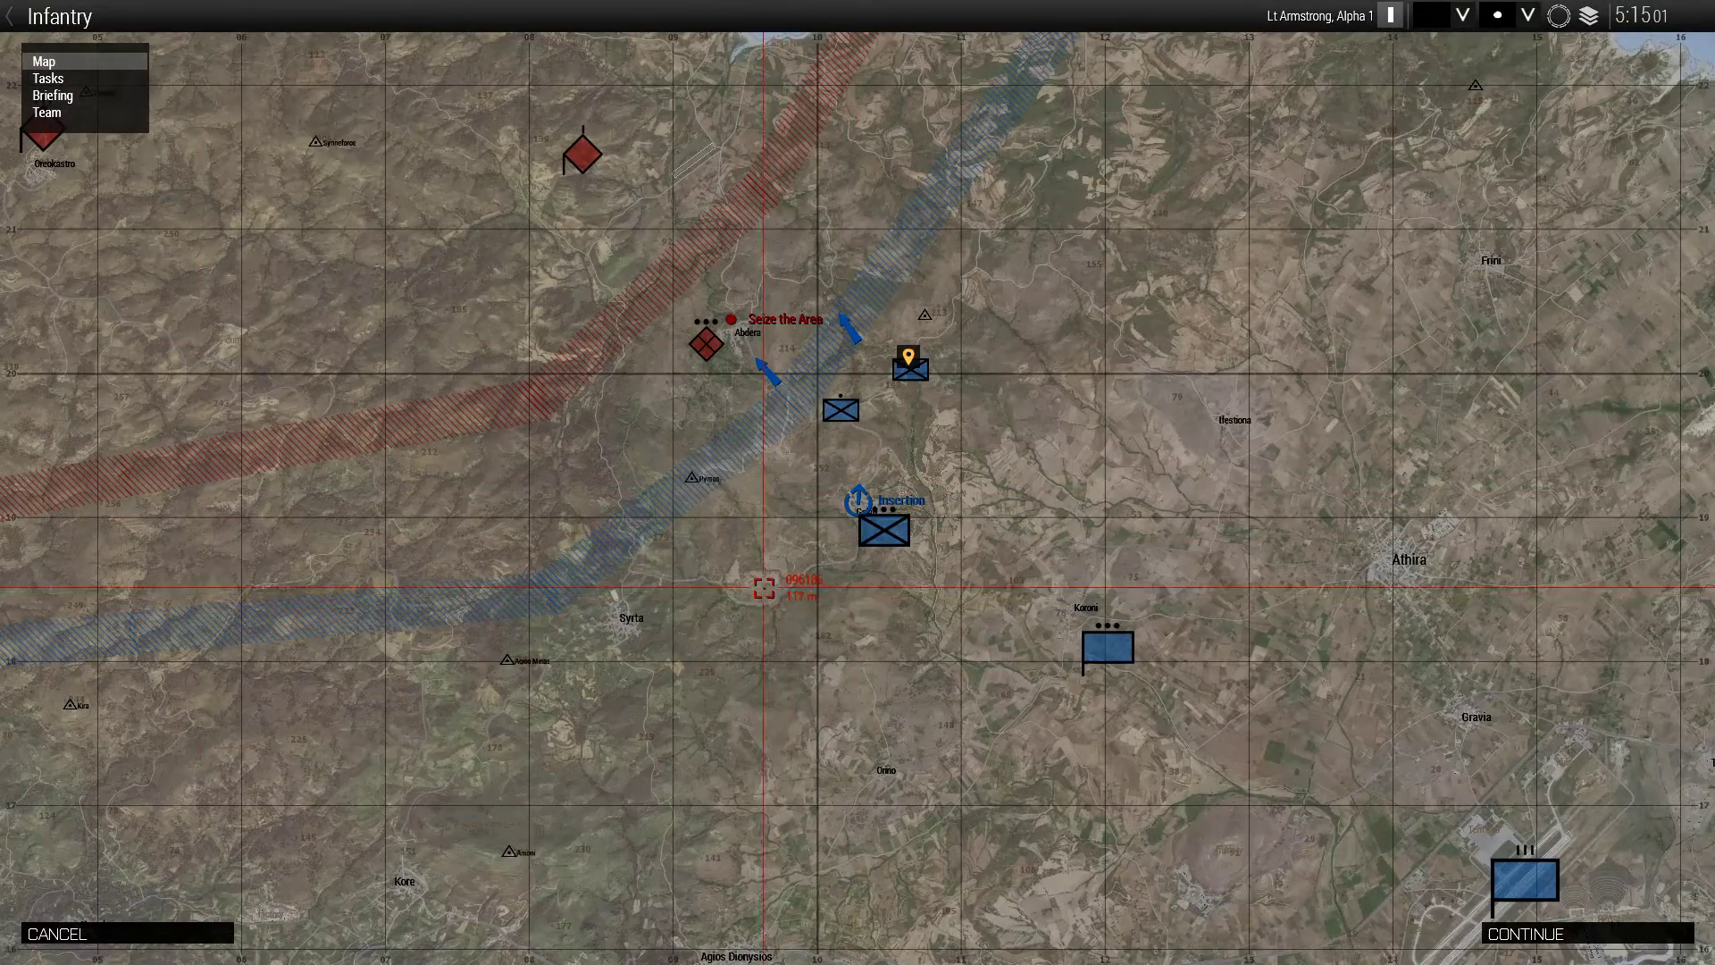
drag(1040, 498, 824, 446)
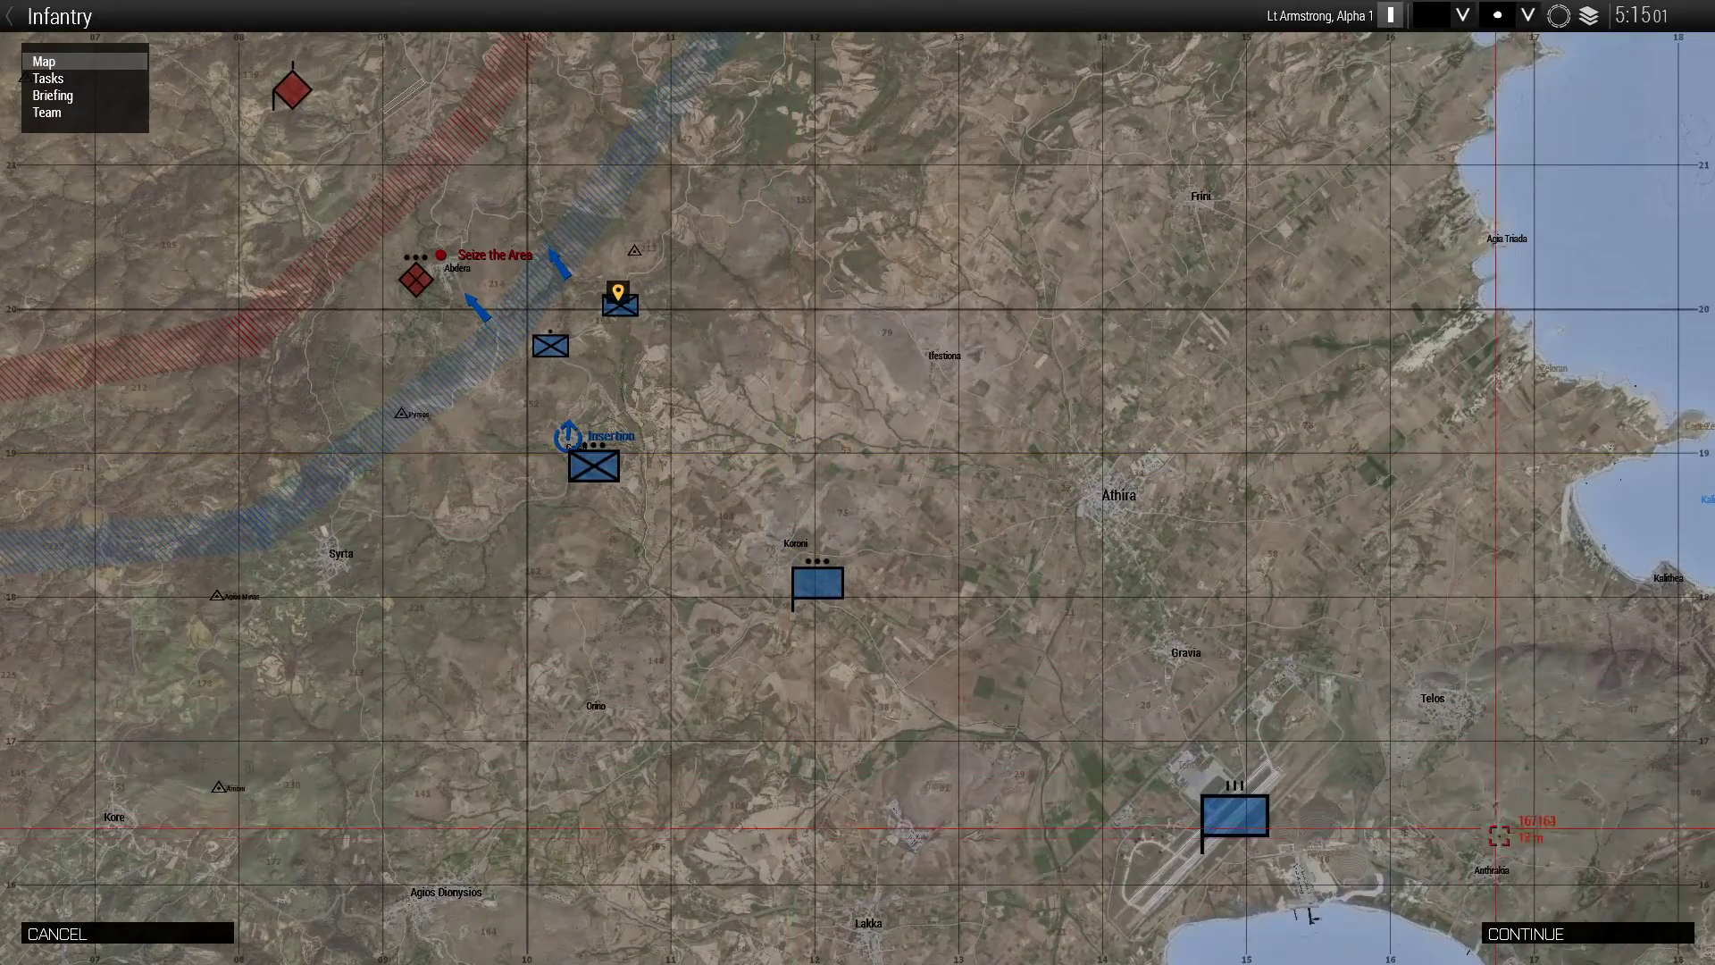
click(1536, 939)
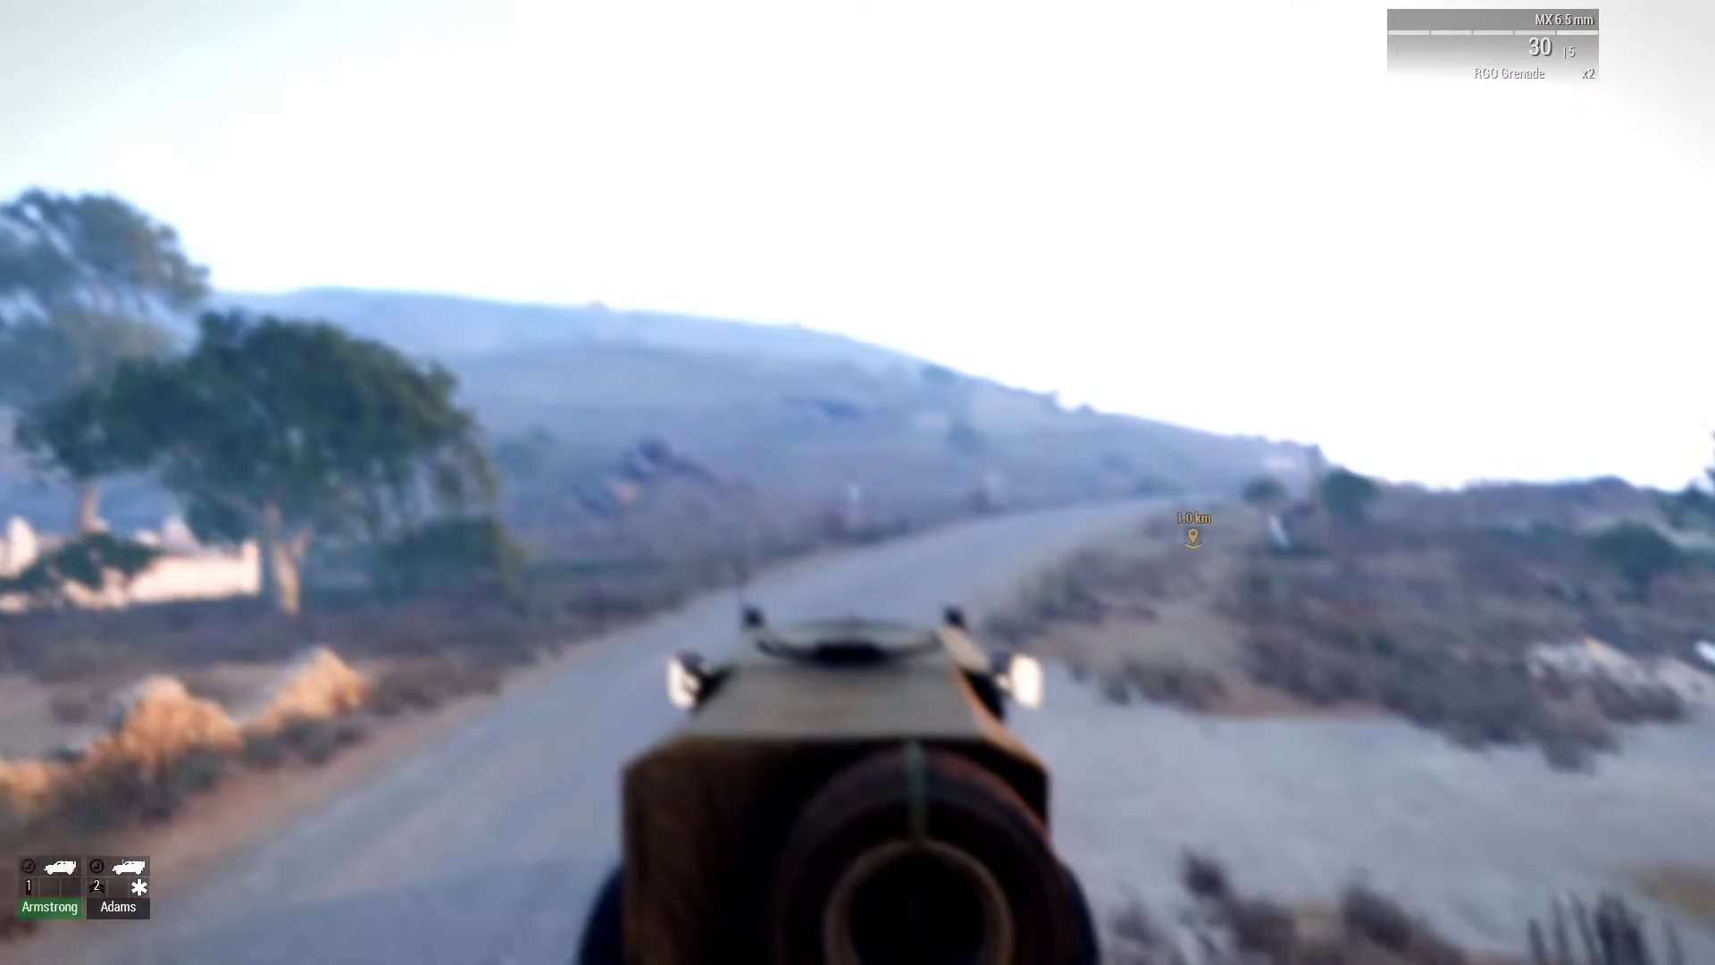
key(Escape)
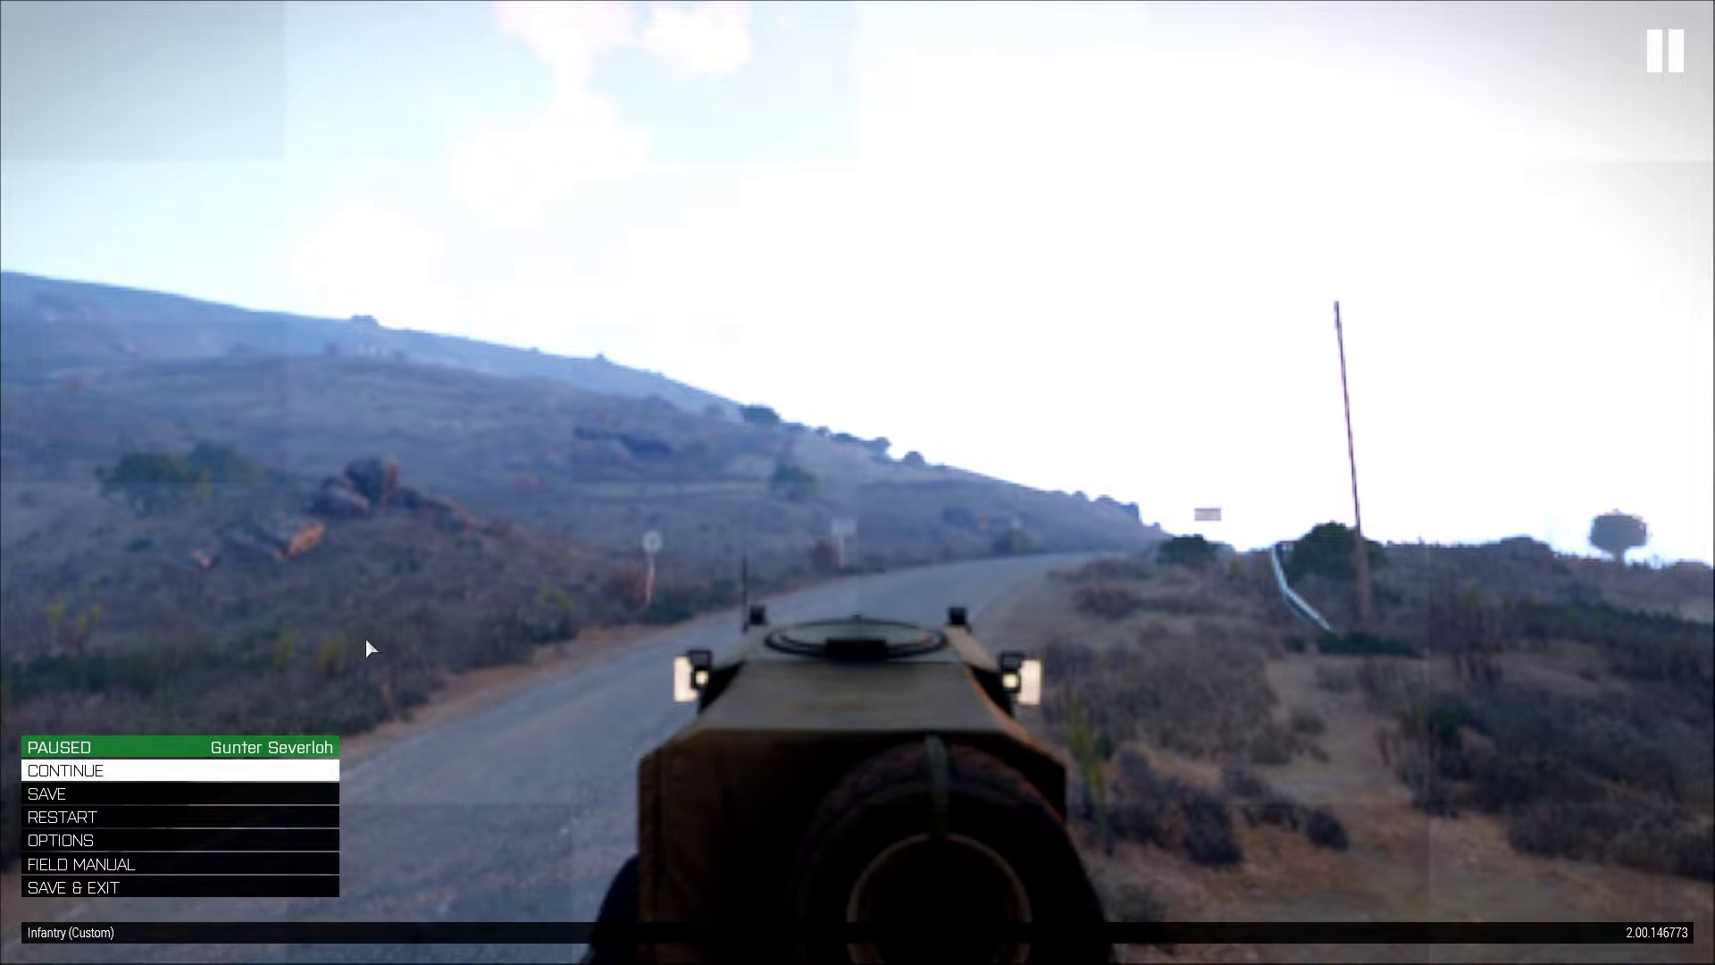
click(140, 889)
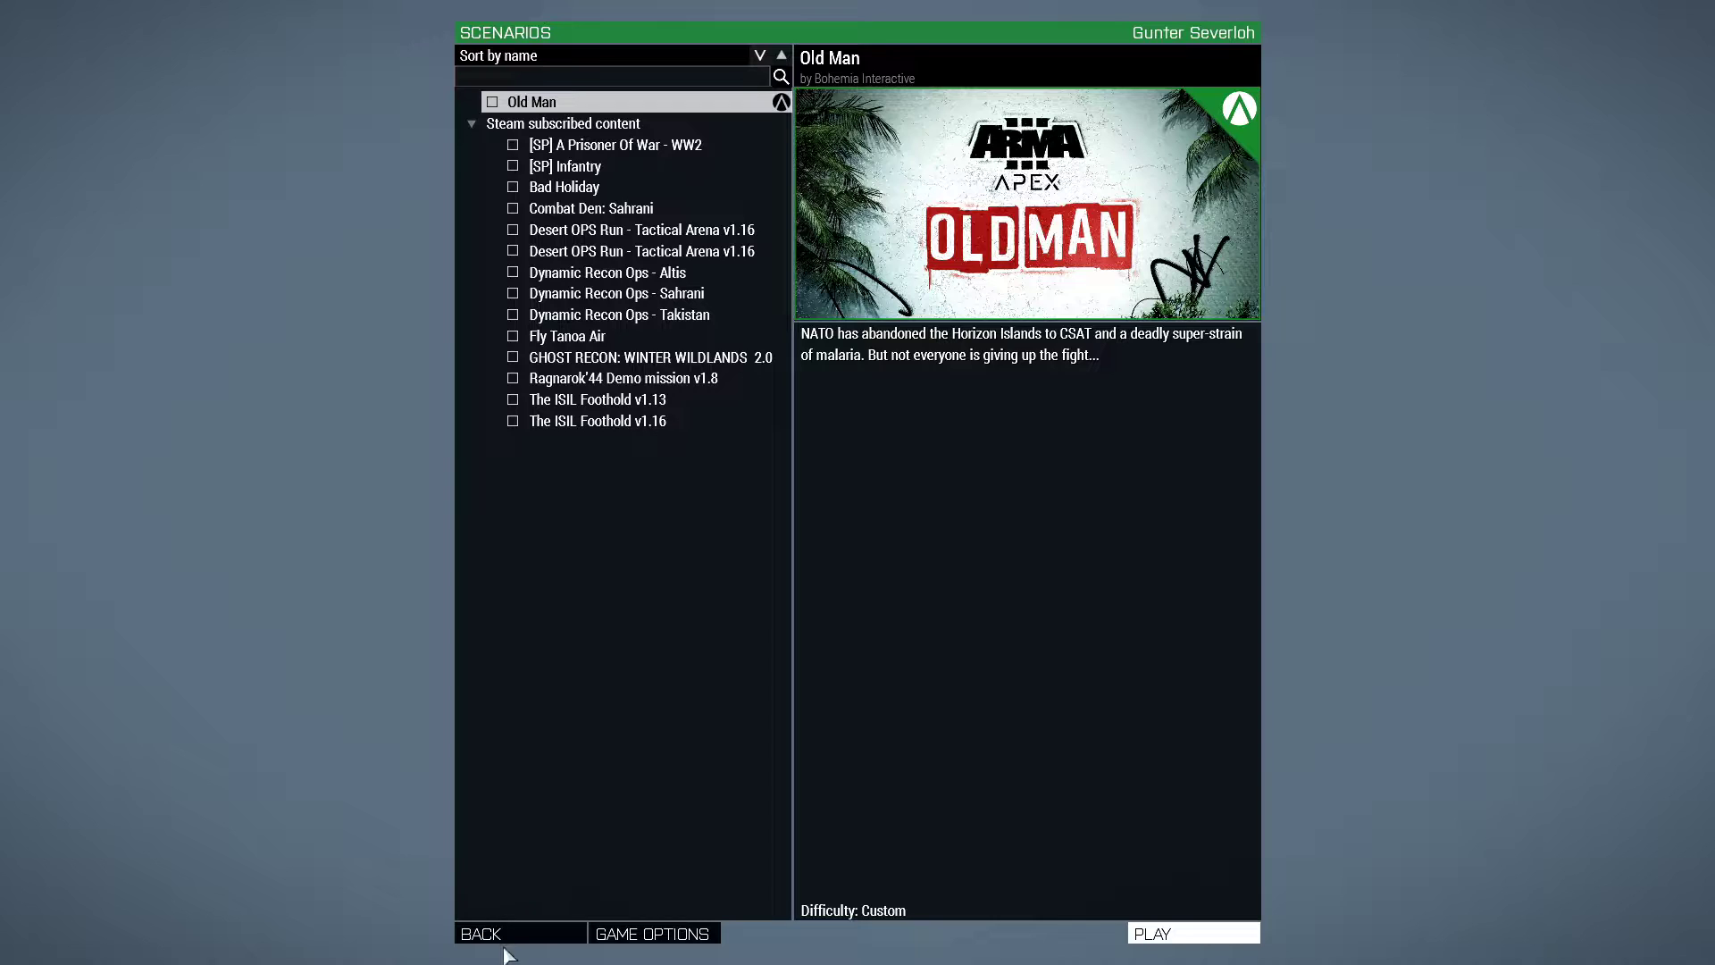
Step: Open Multiplayer > Server Browser's Host Server form and select the end of the server name to shorten it
click(505, 935)
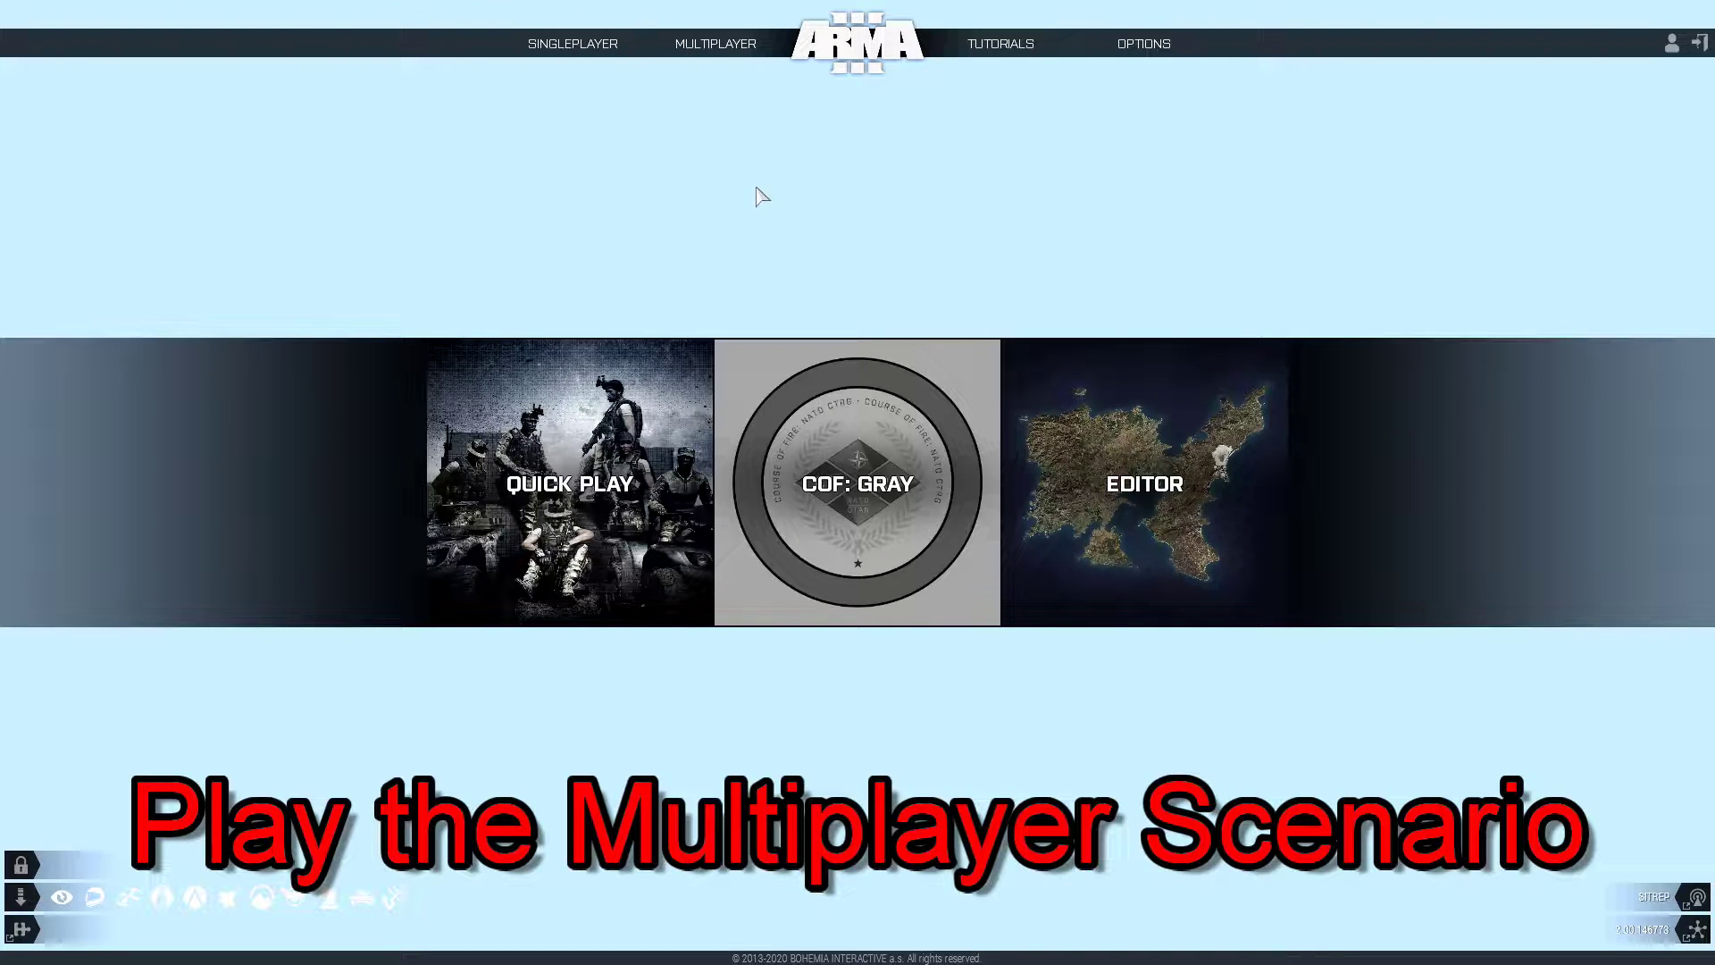
mouse_move(725, 53)
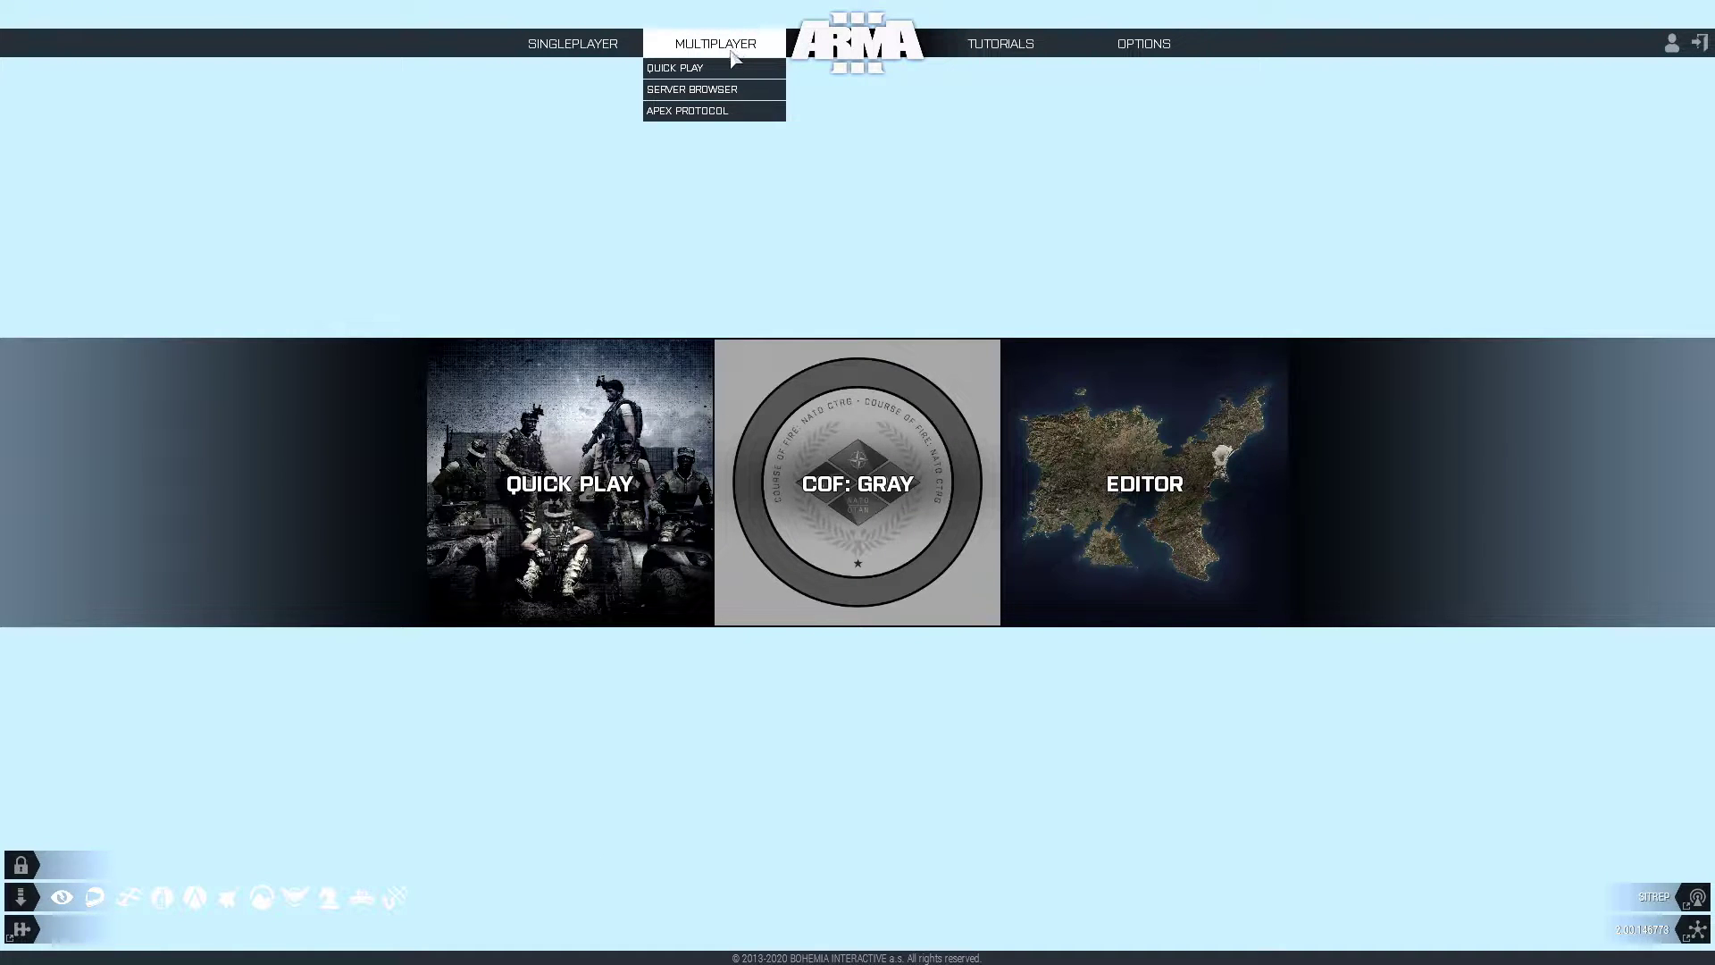
click(731, 89)
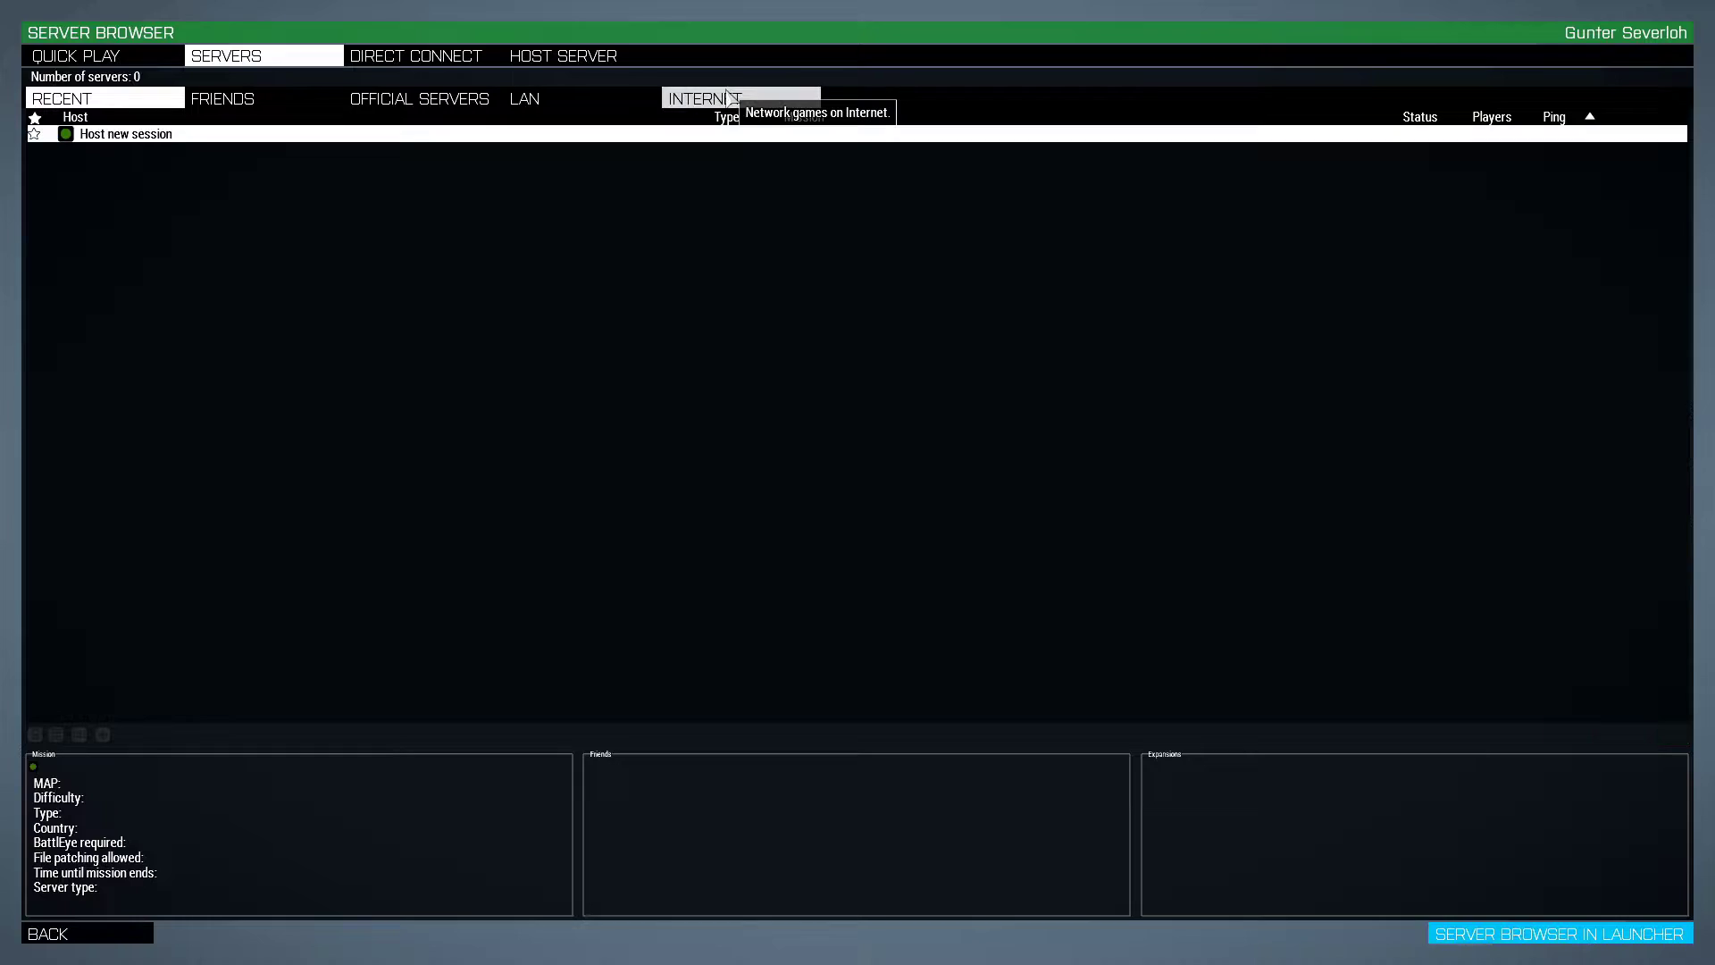
click(582, 59)
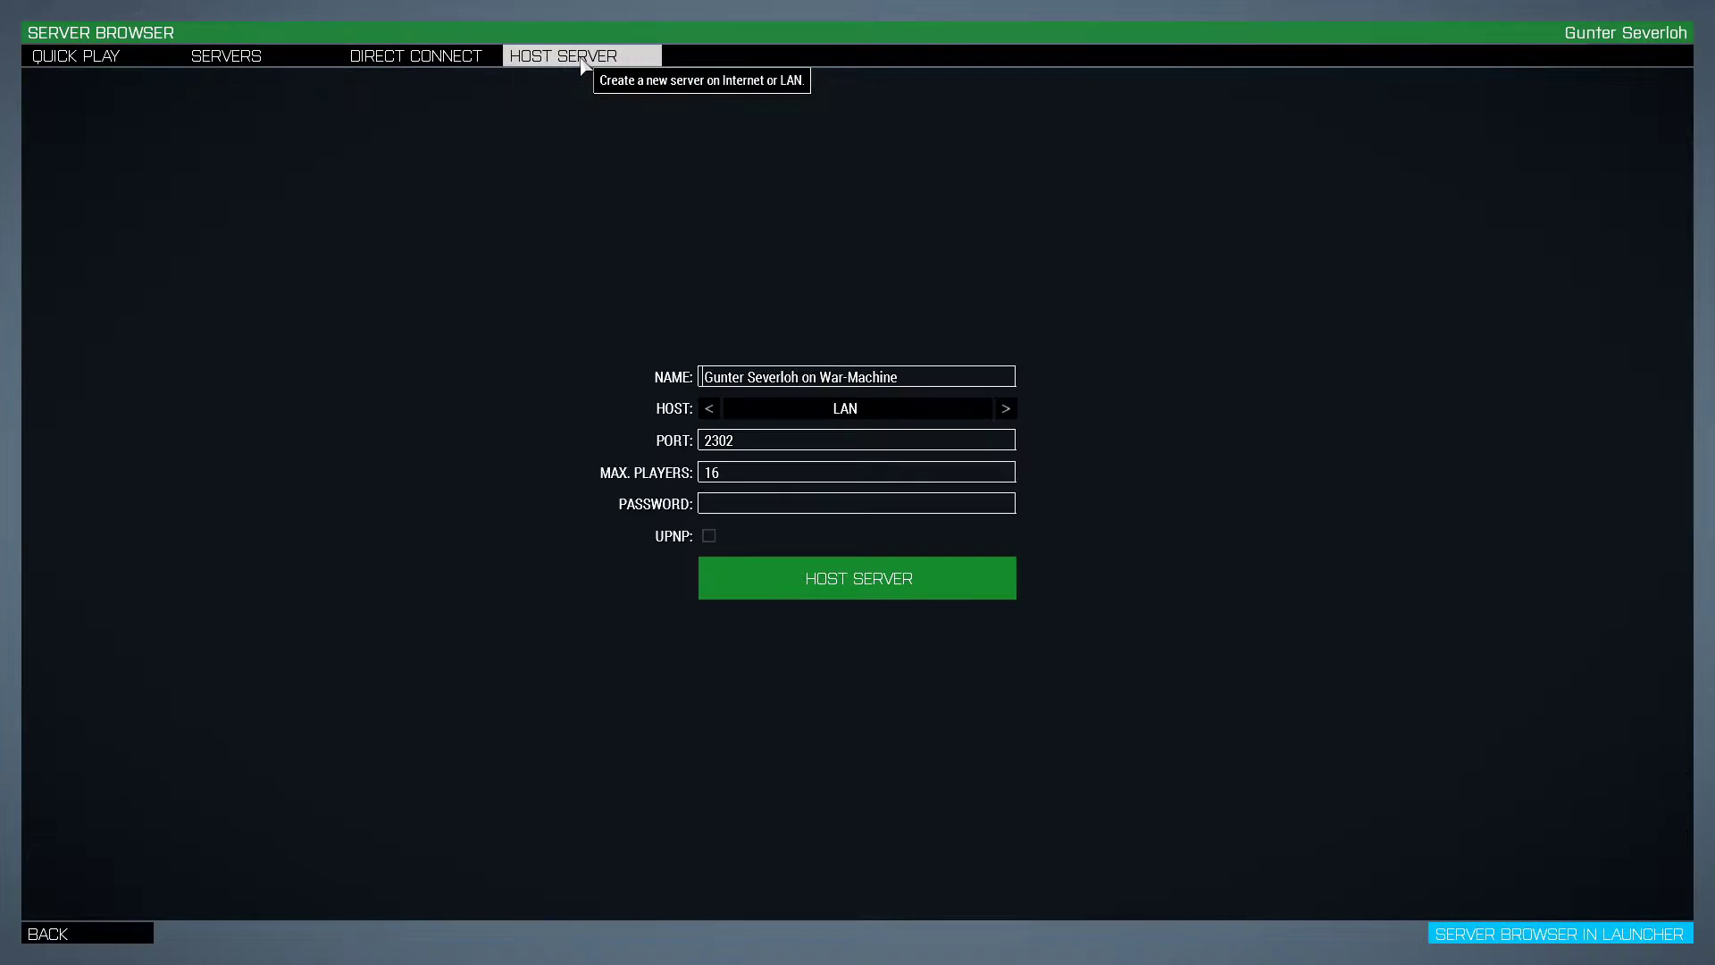
drag(939, 376, 780, 385)
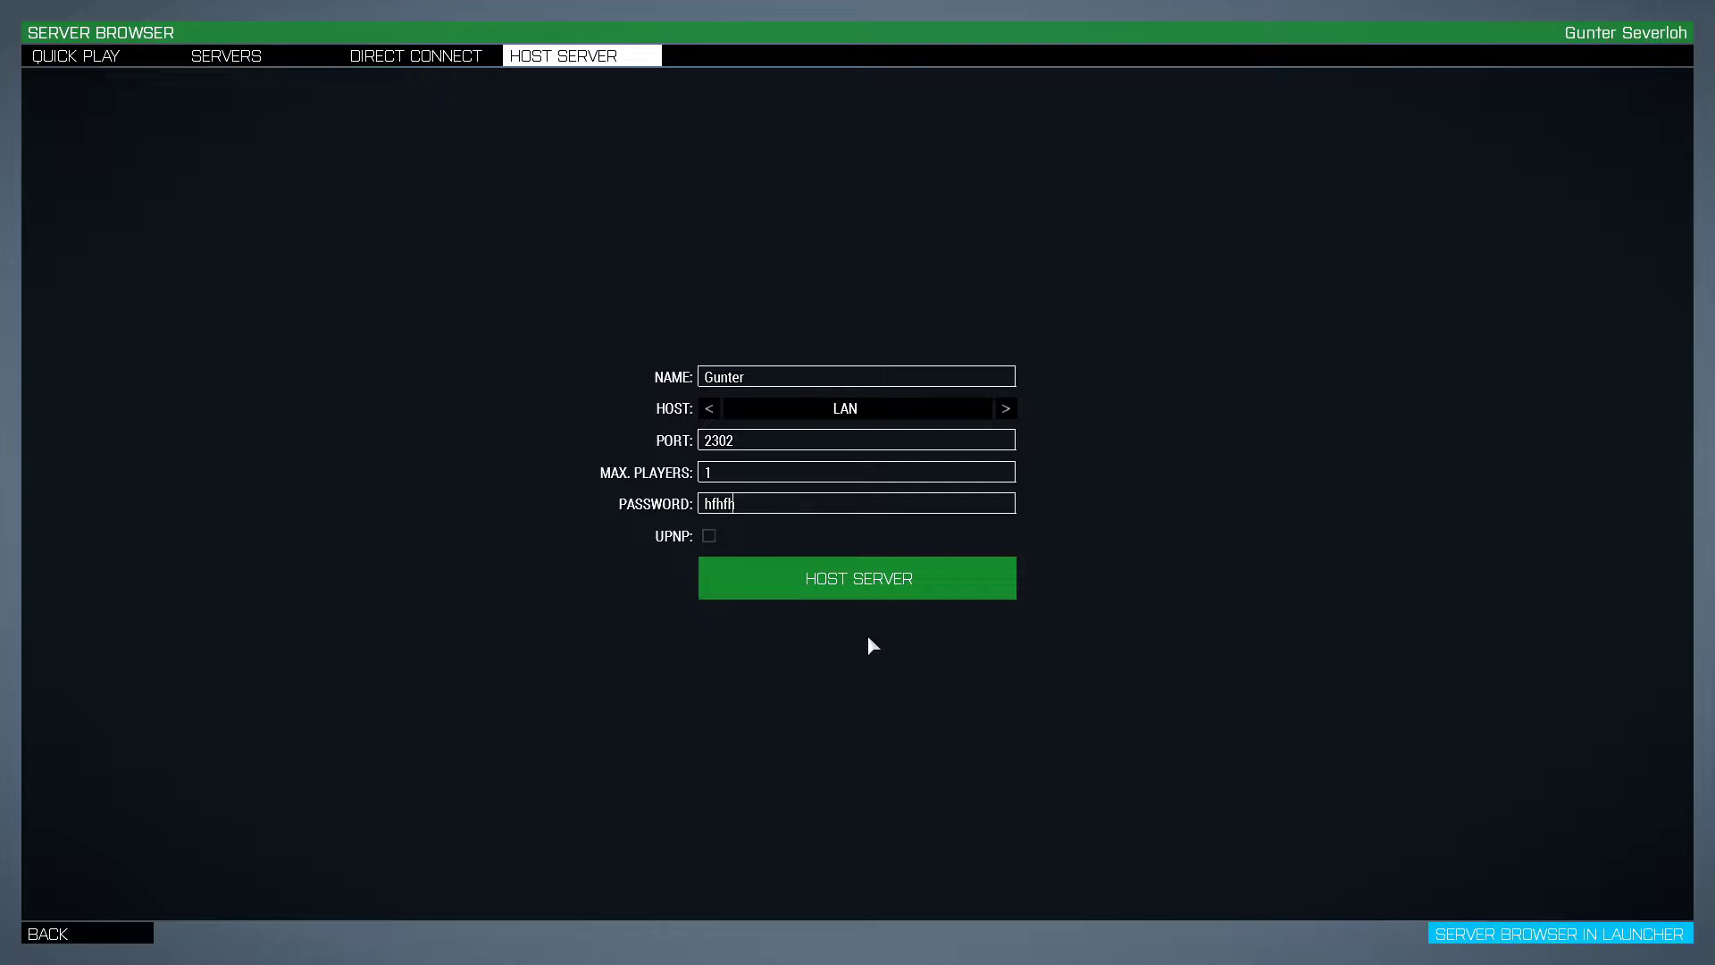
Step: Host the server with [CO-04] Terrorist Hunt - Factory and take Alpha 1-1's Player 1 slot
click(935, 589)
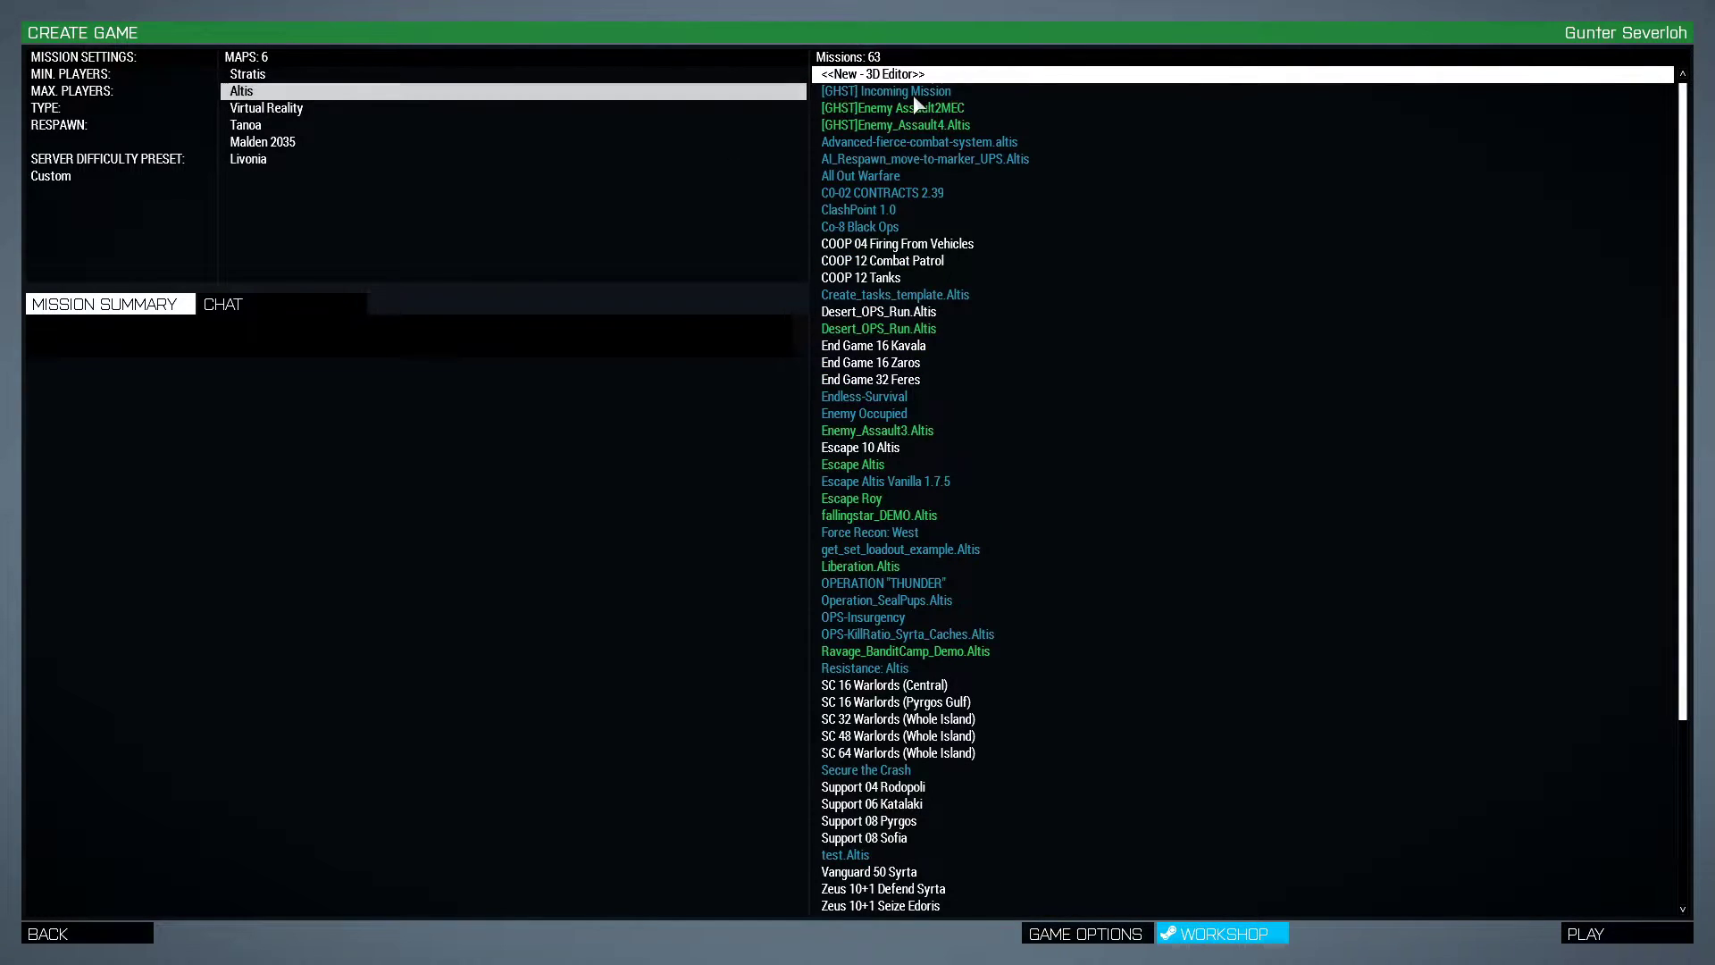
scroll(991, 268, down, 5)
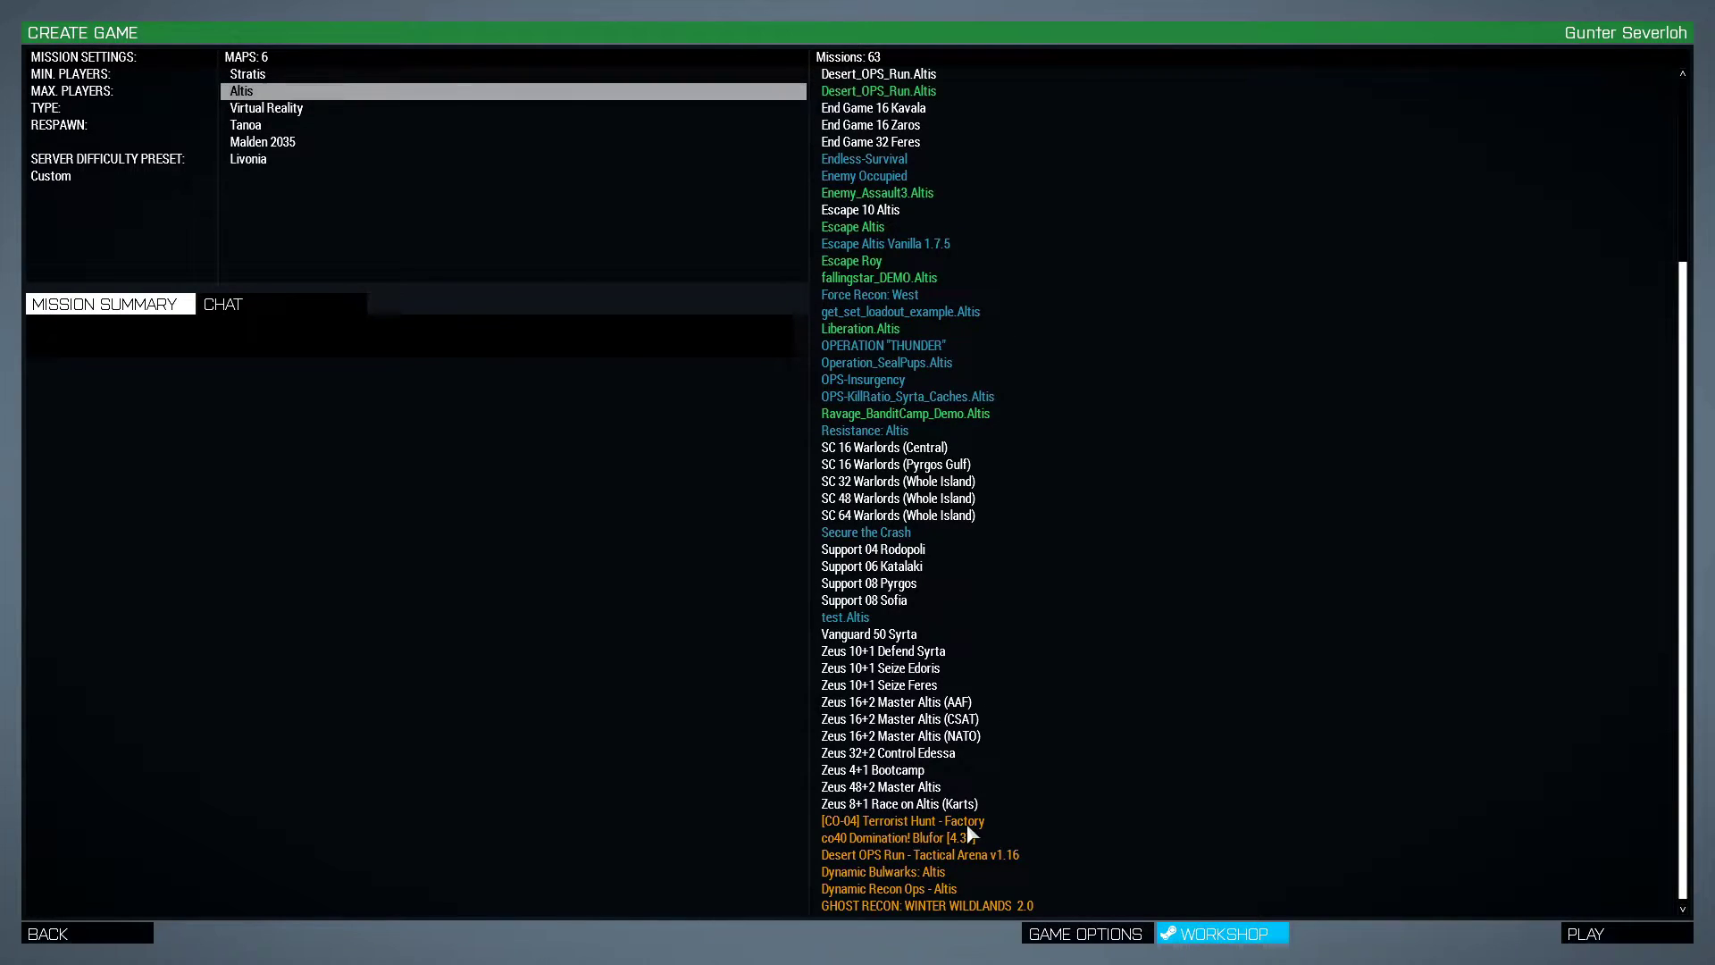
click(929, 824)
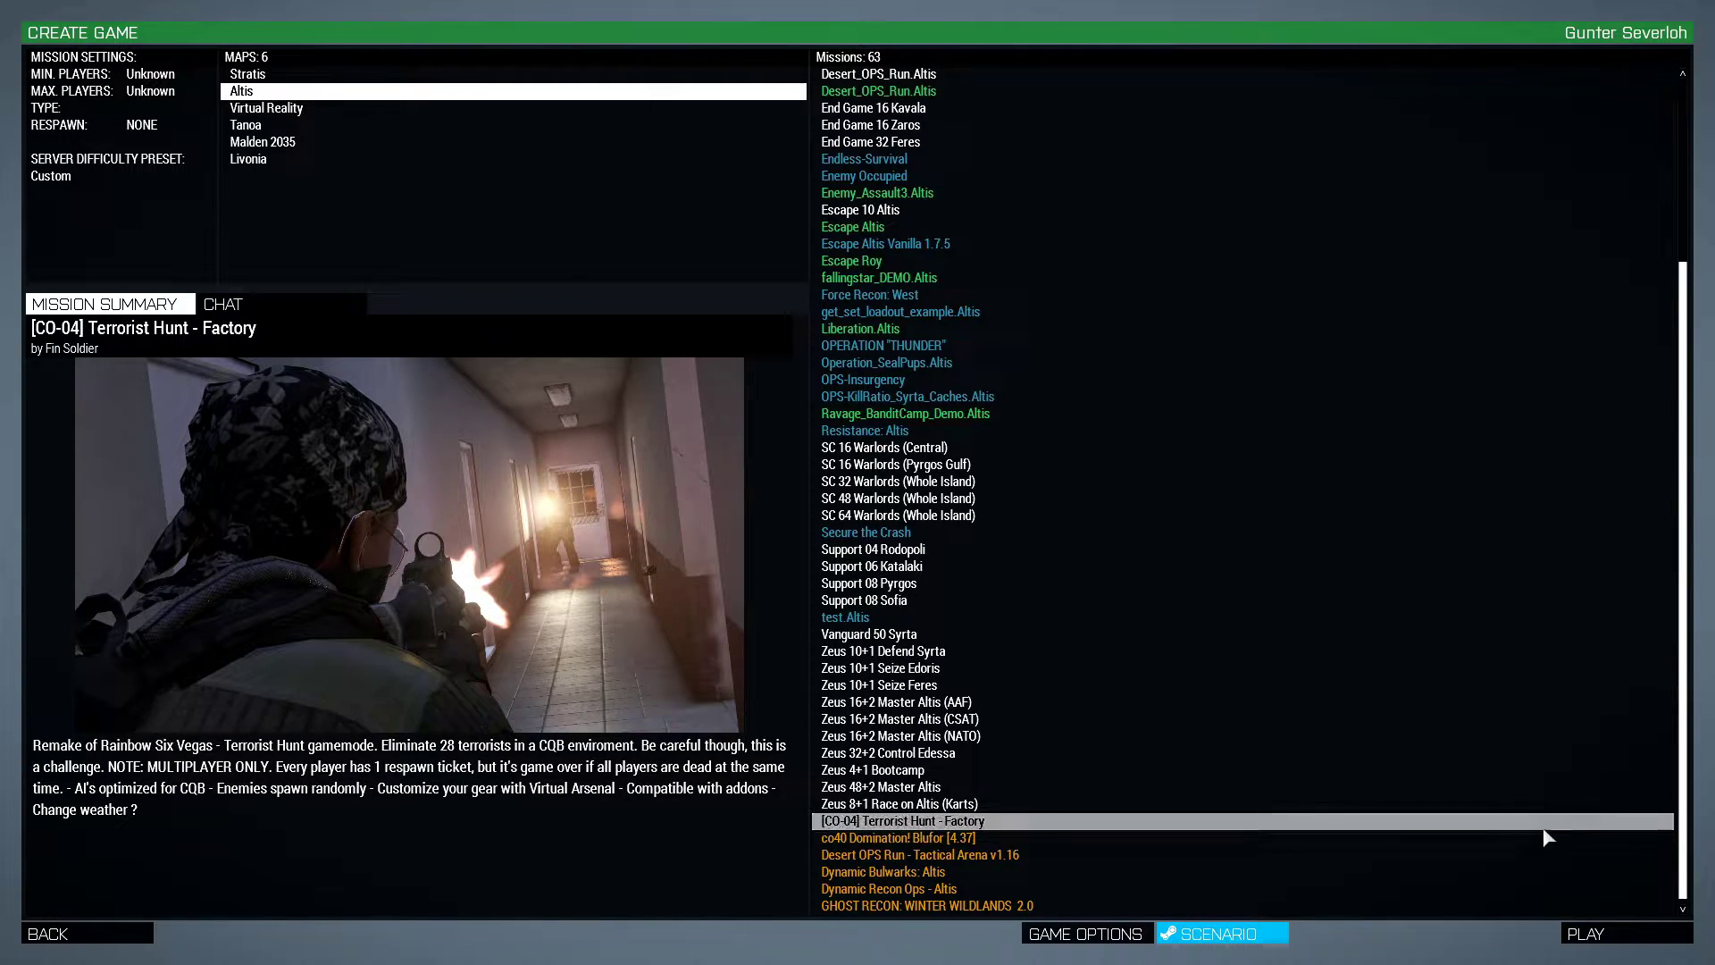
click(1620, 938)
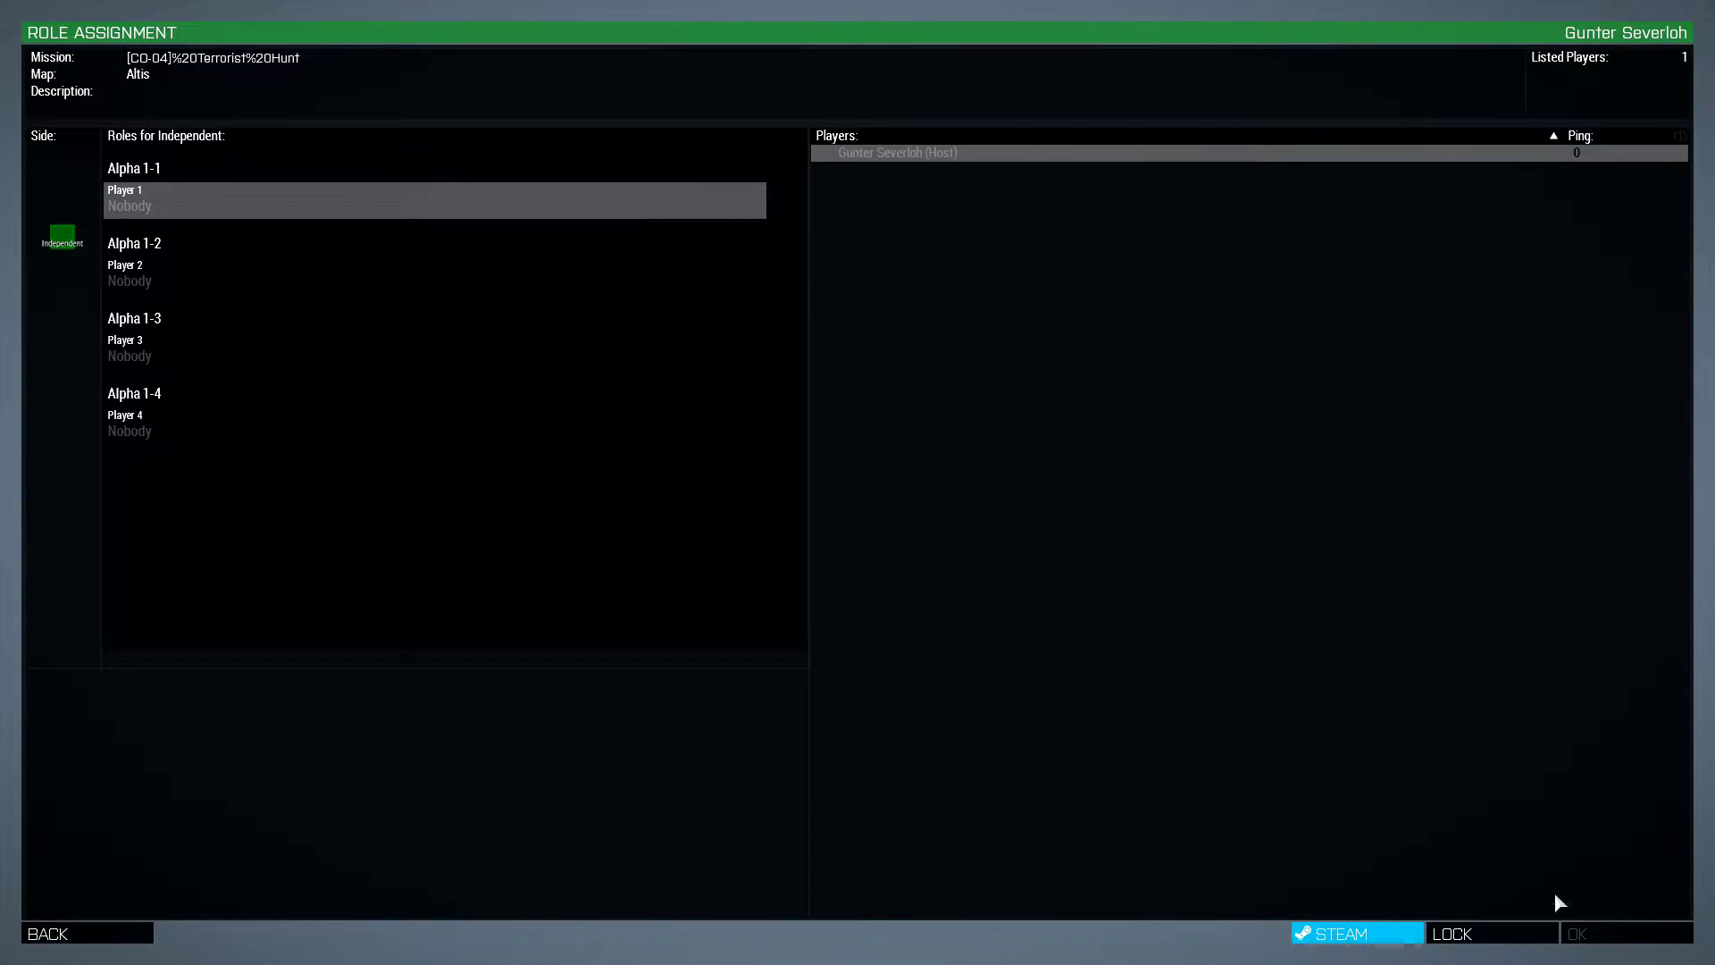
click(199, 207)
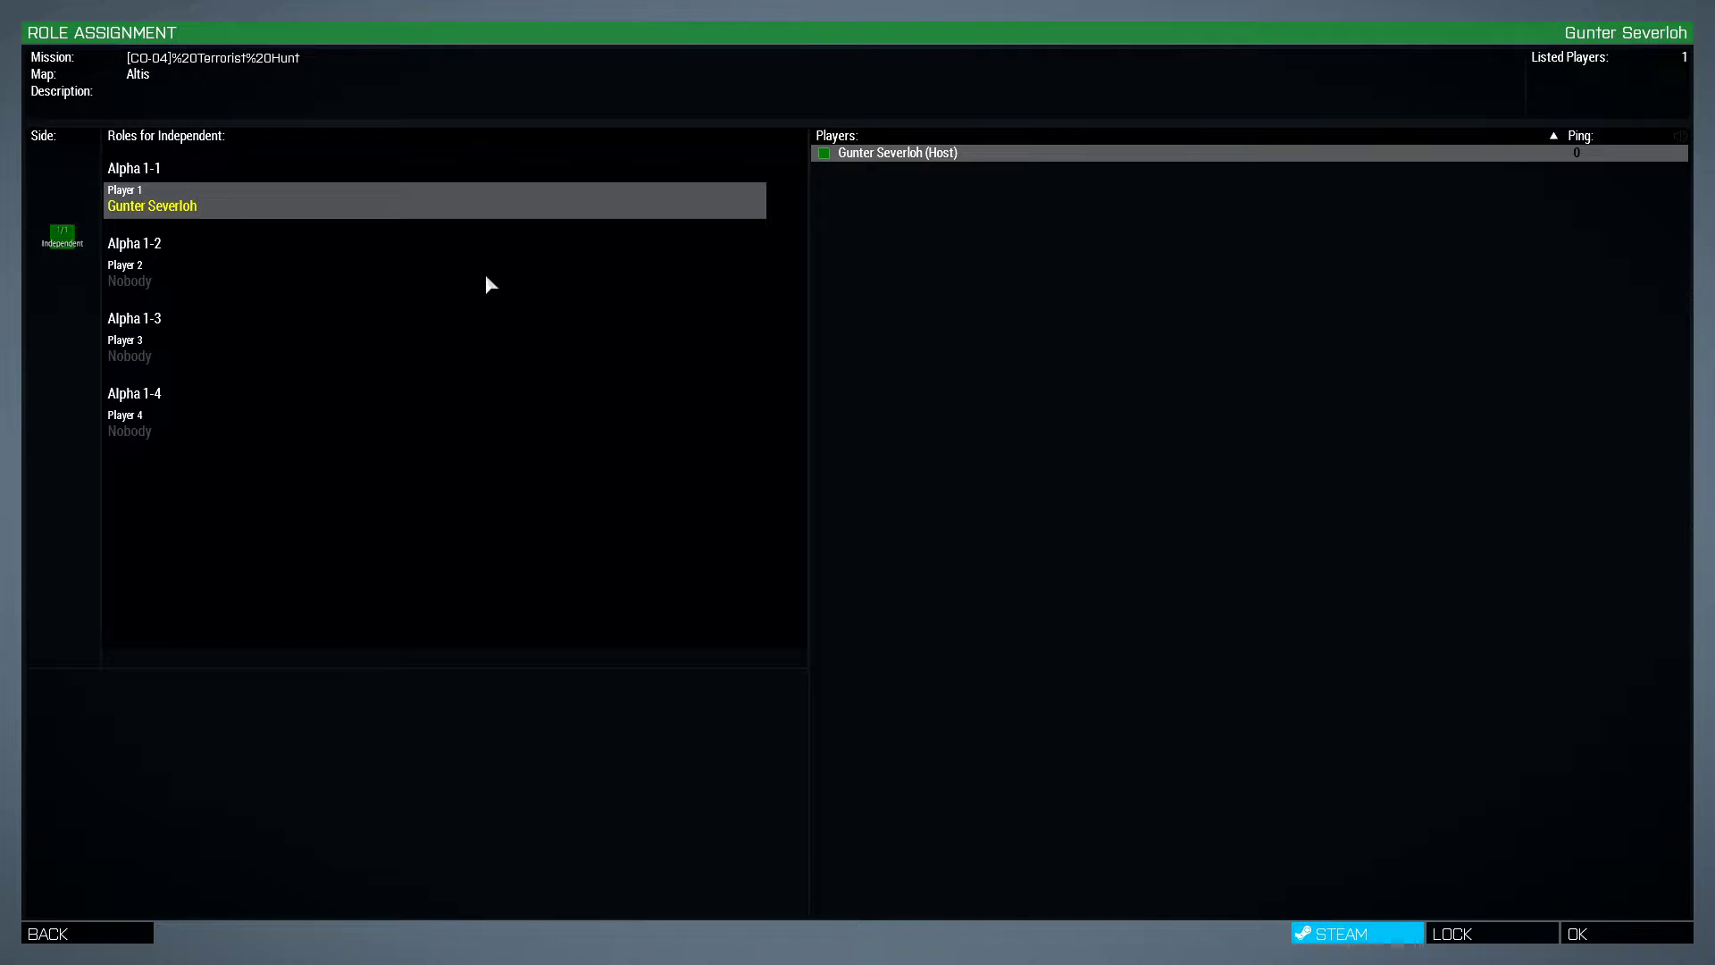
Step: Confirm roles, start Terrorist Hunt from the briefing, switch to first-person and pause
click(1628, 942)
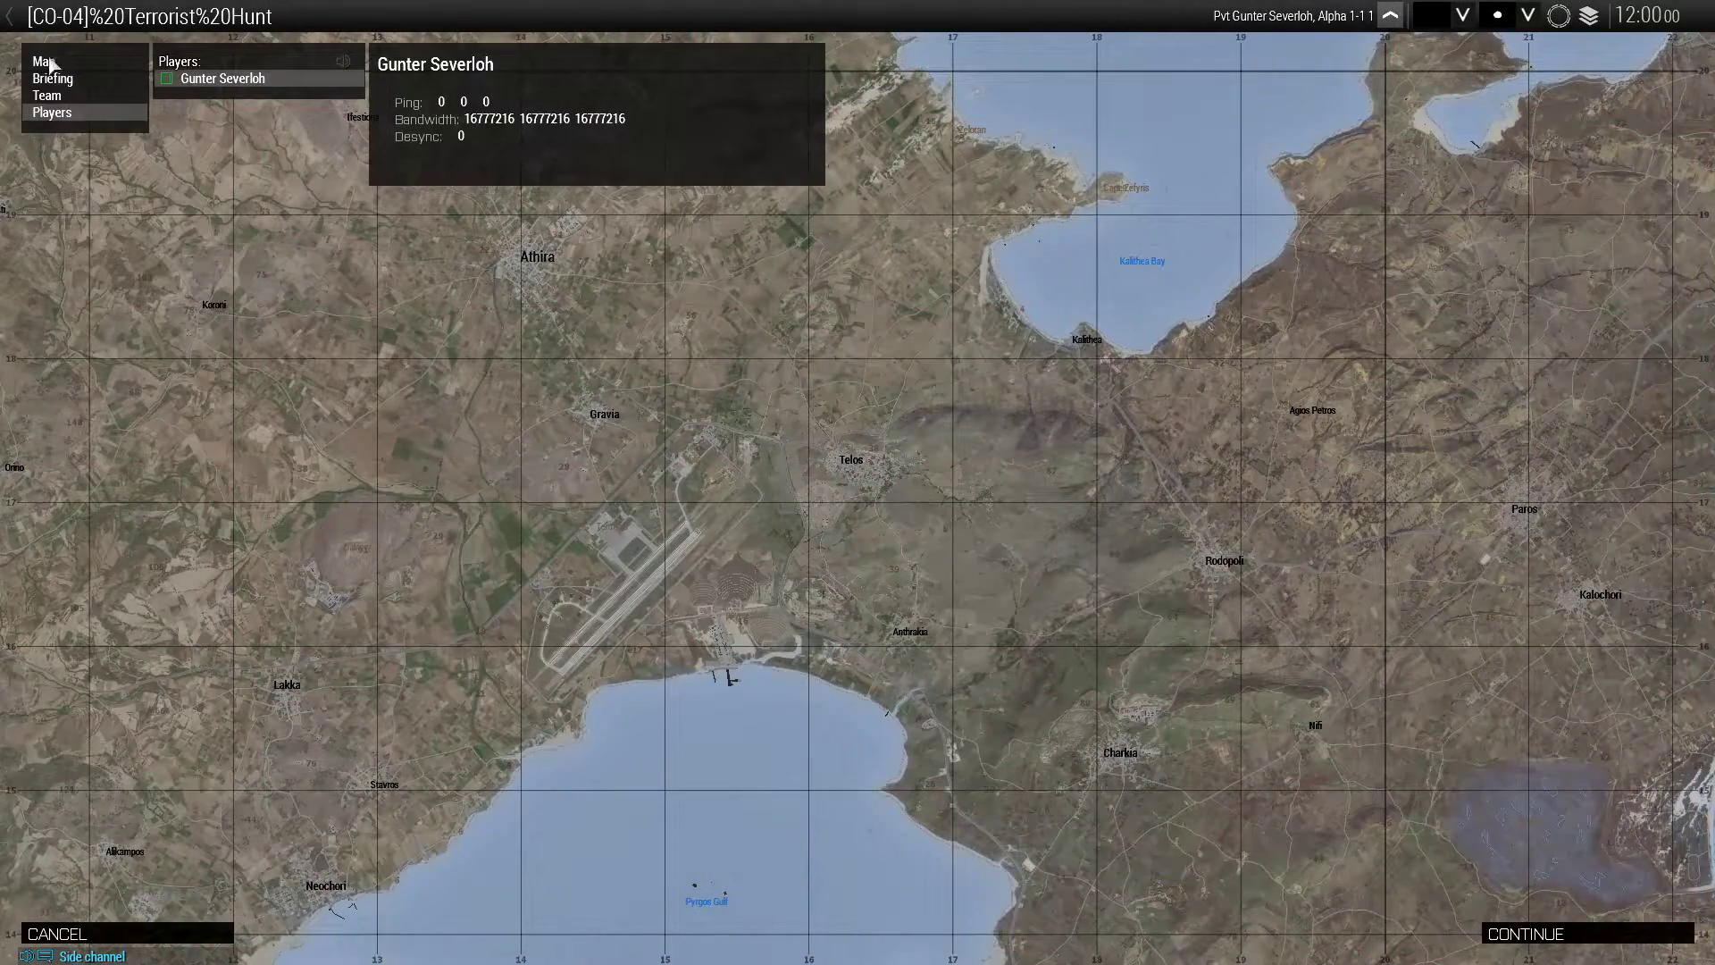
click(44, 61)
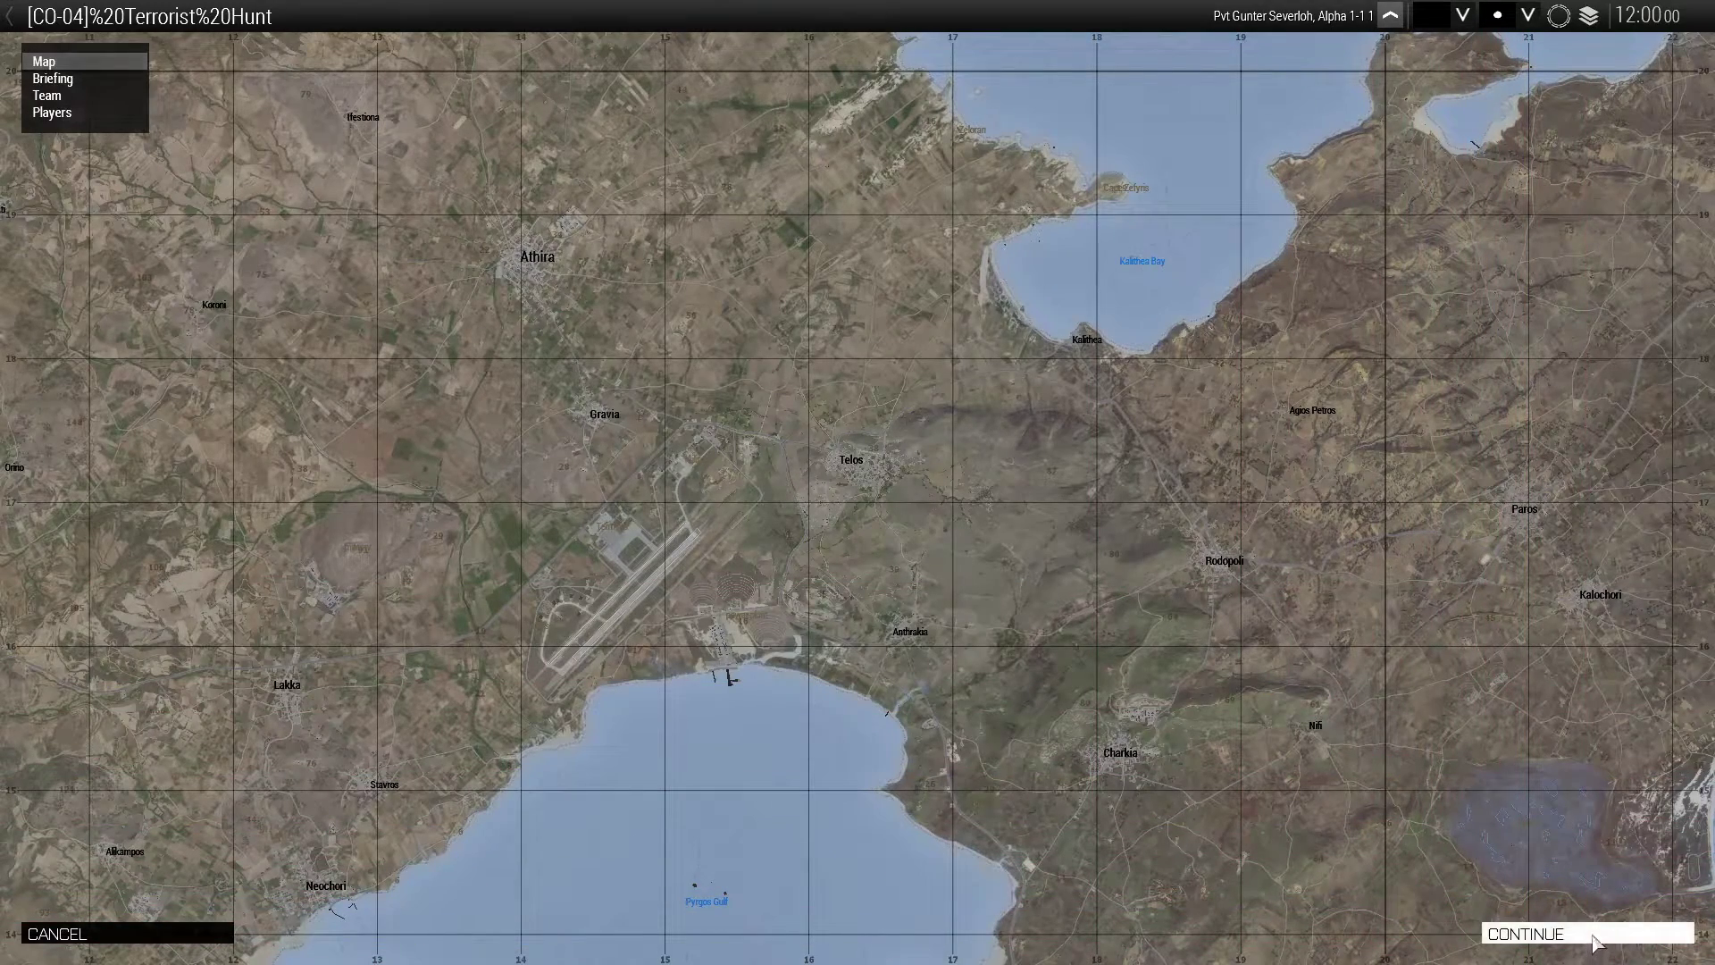
click(1591, 934)
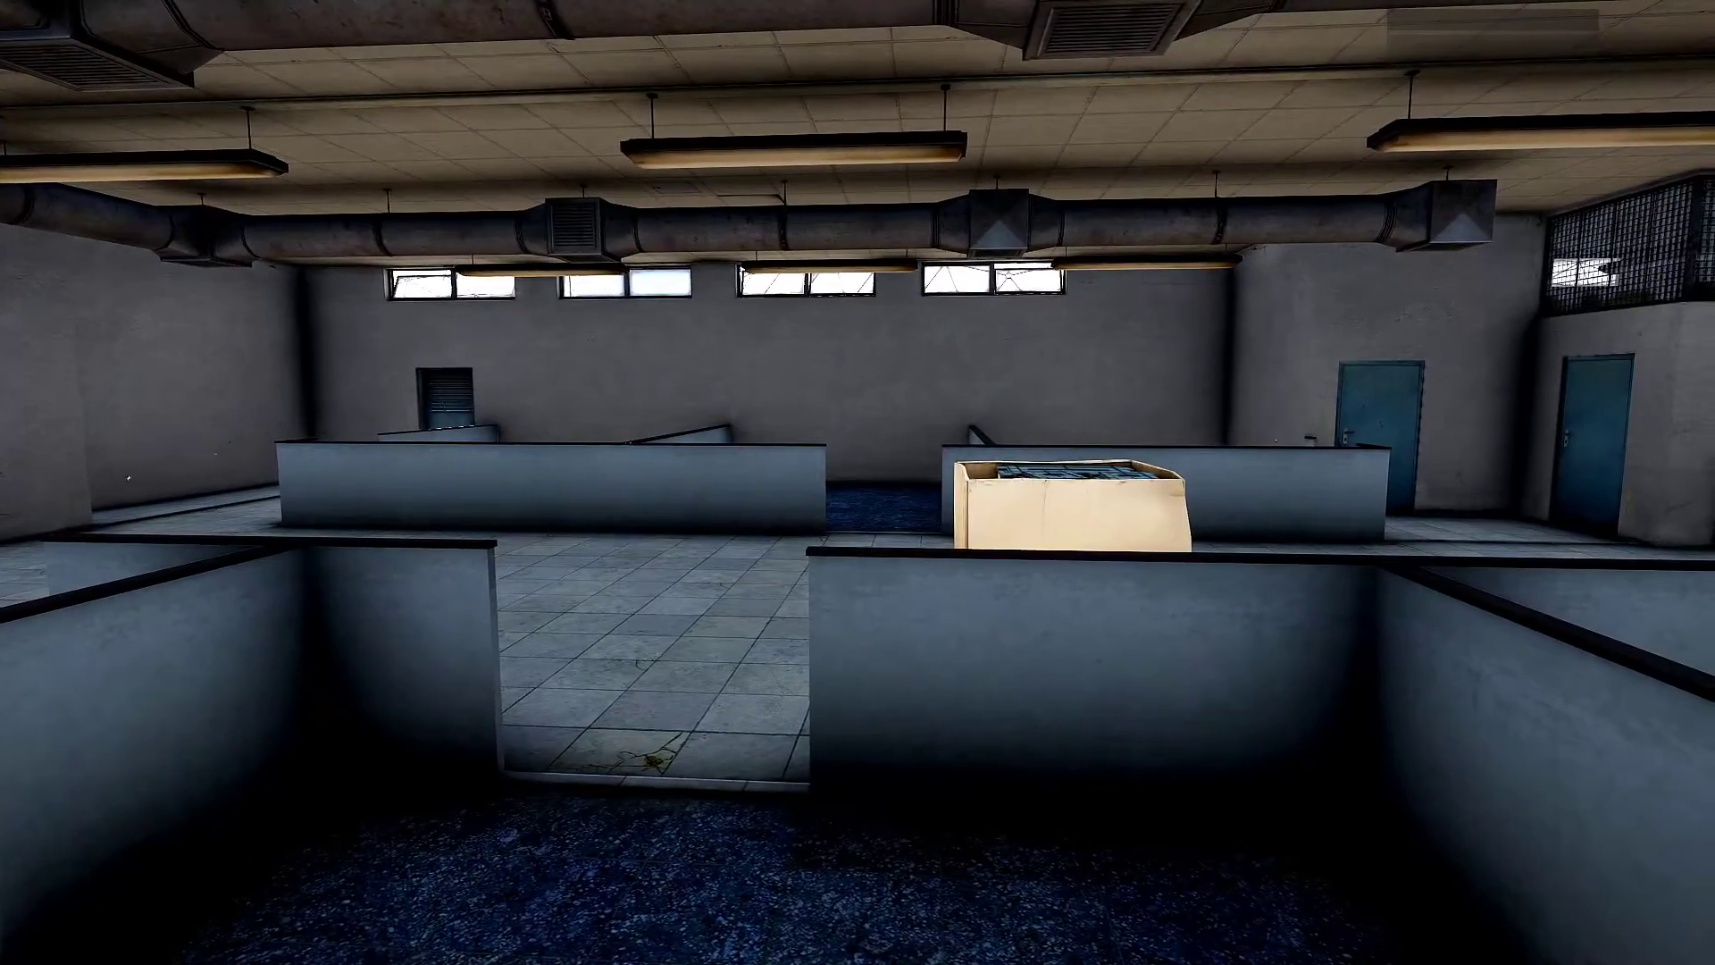
key(KP_Enter)
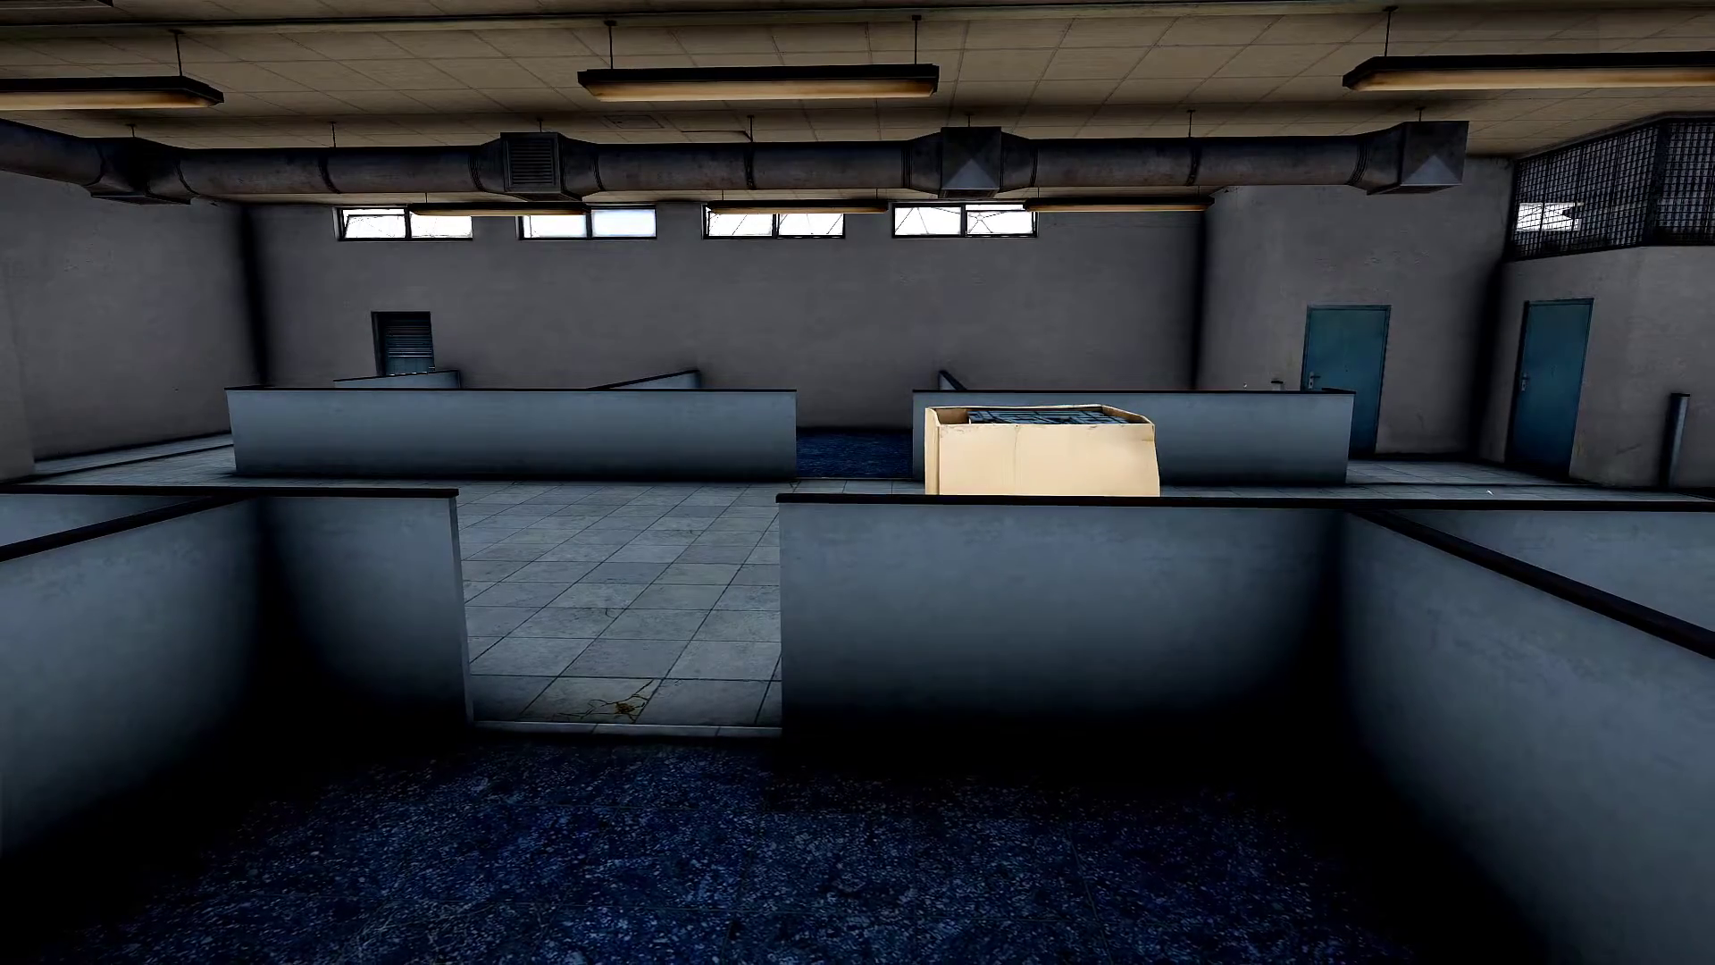
key(Escape)
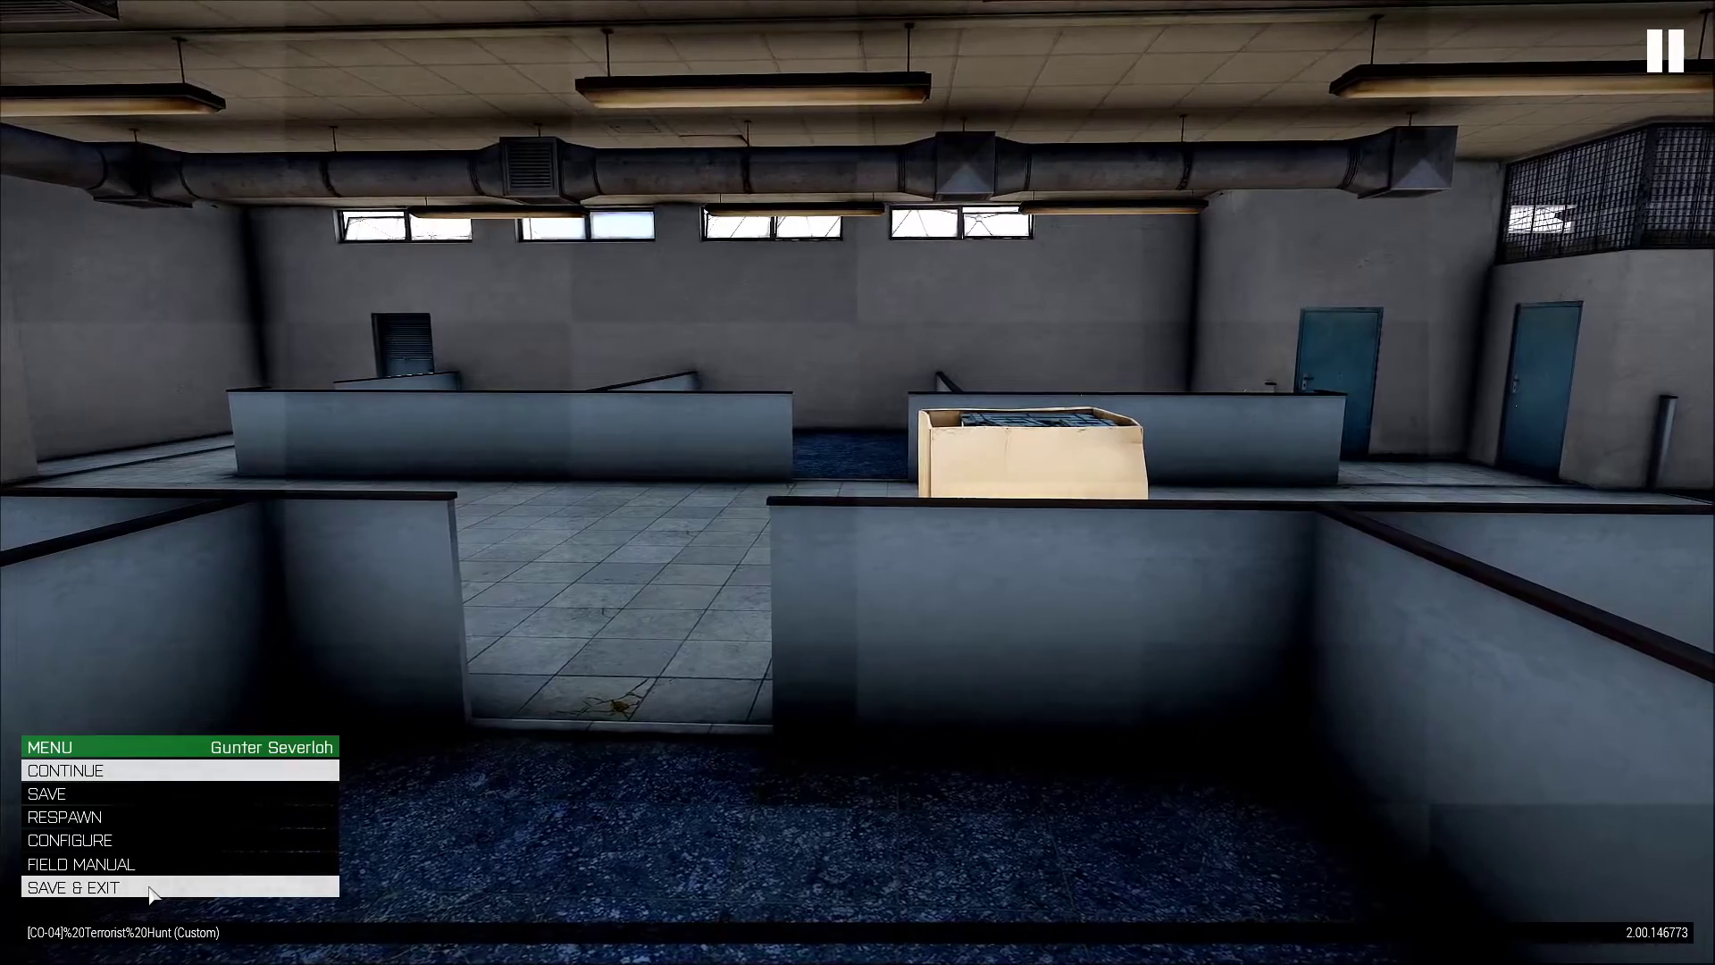
Step: Save & Exit the mission, confirm, and back out through the lobby to the server browser
click(152, 890)
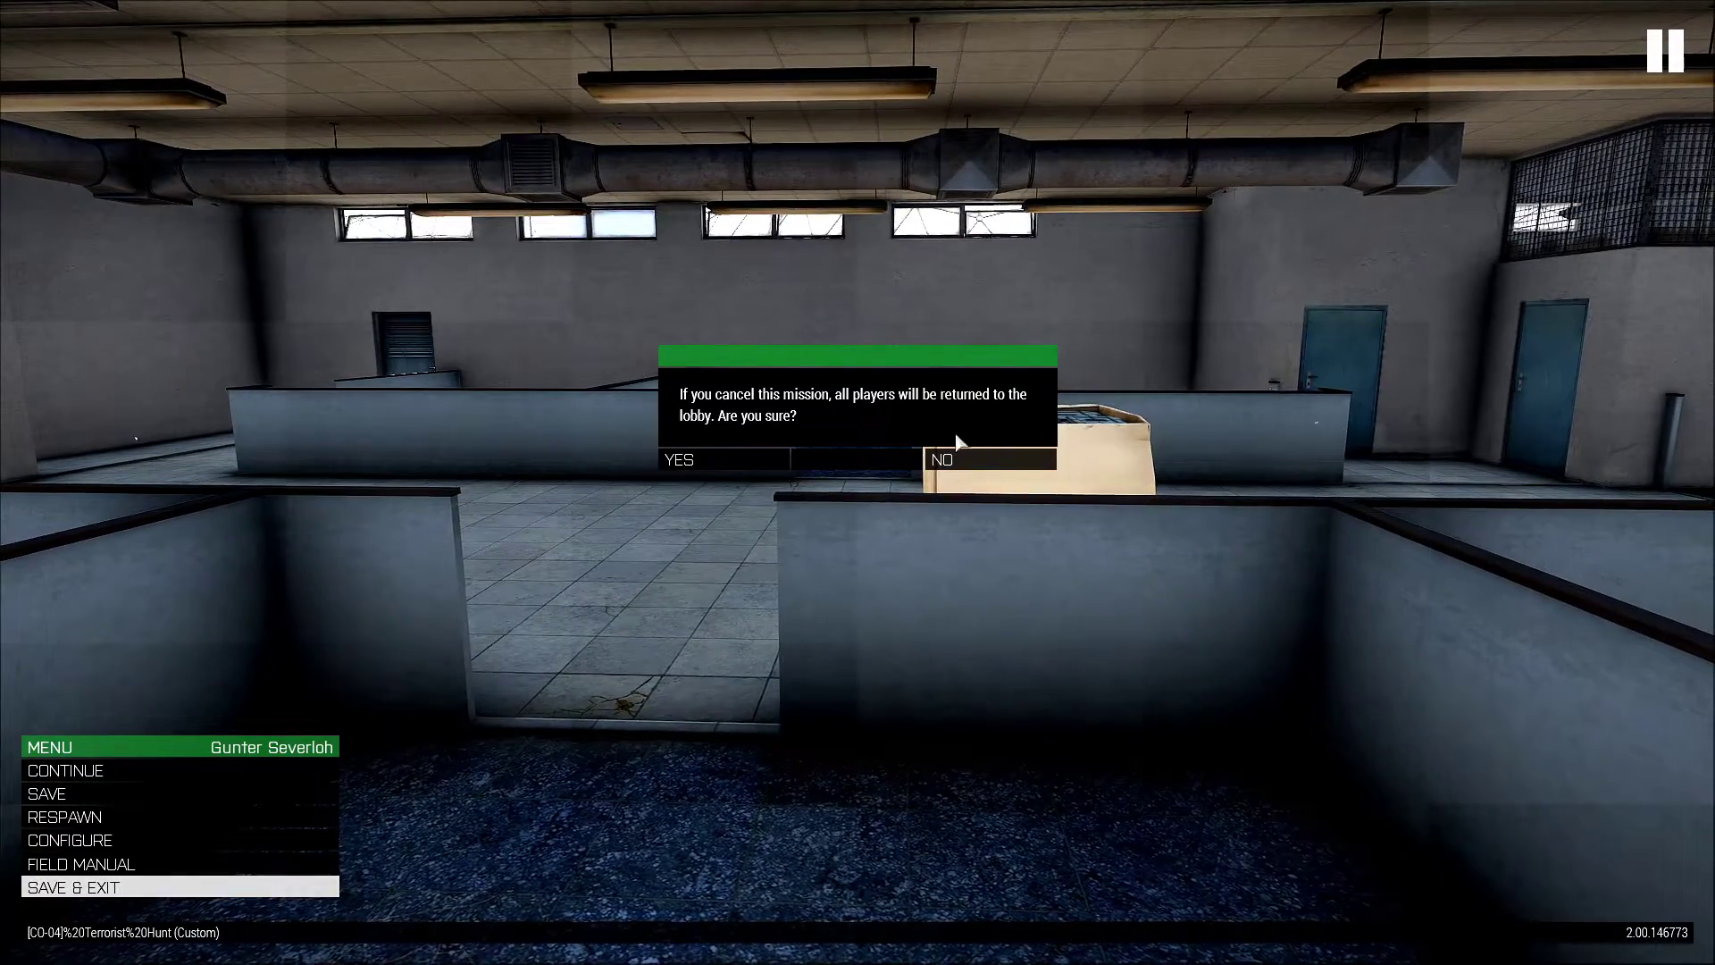
click(715, 460)
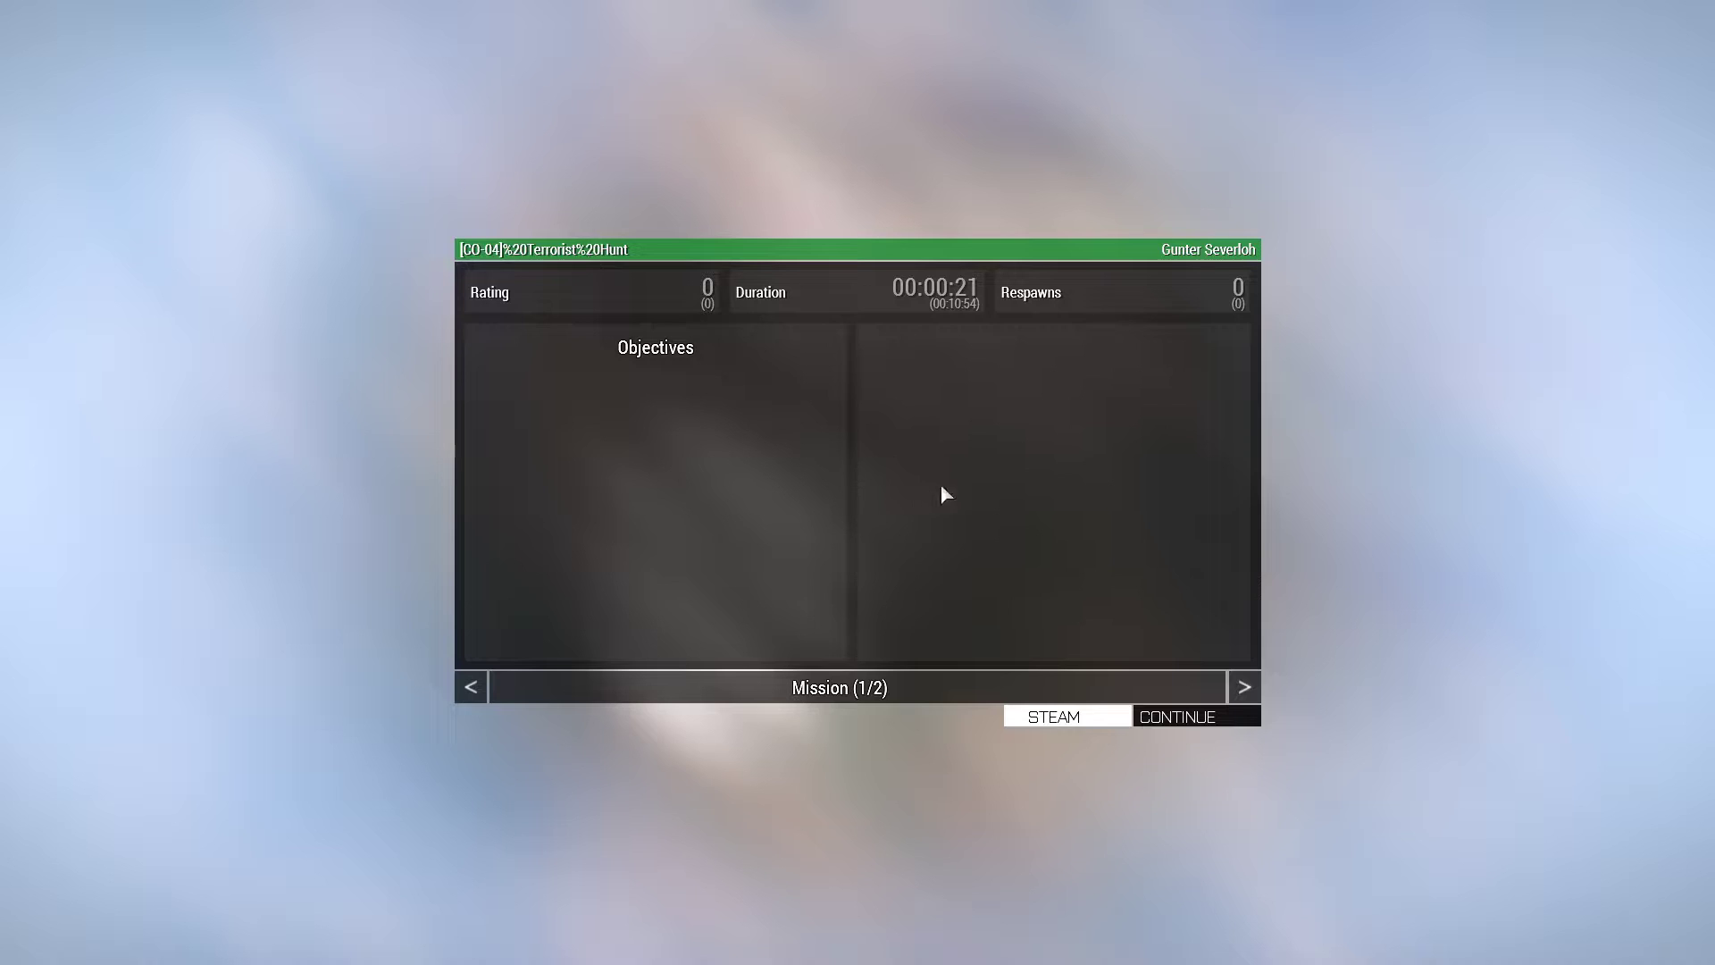
click(1189, 723)
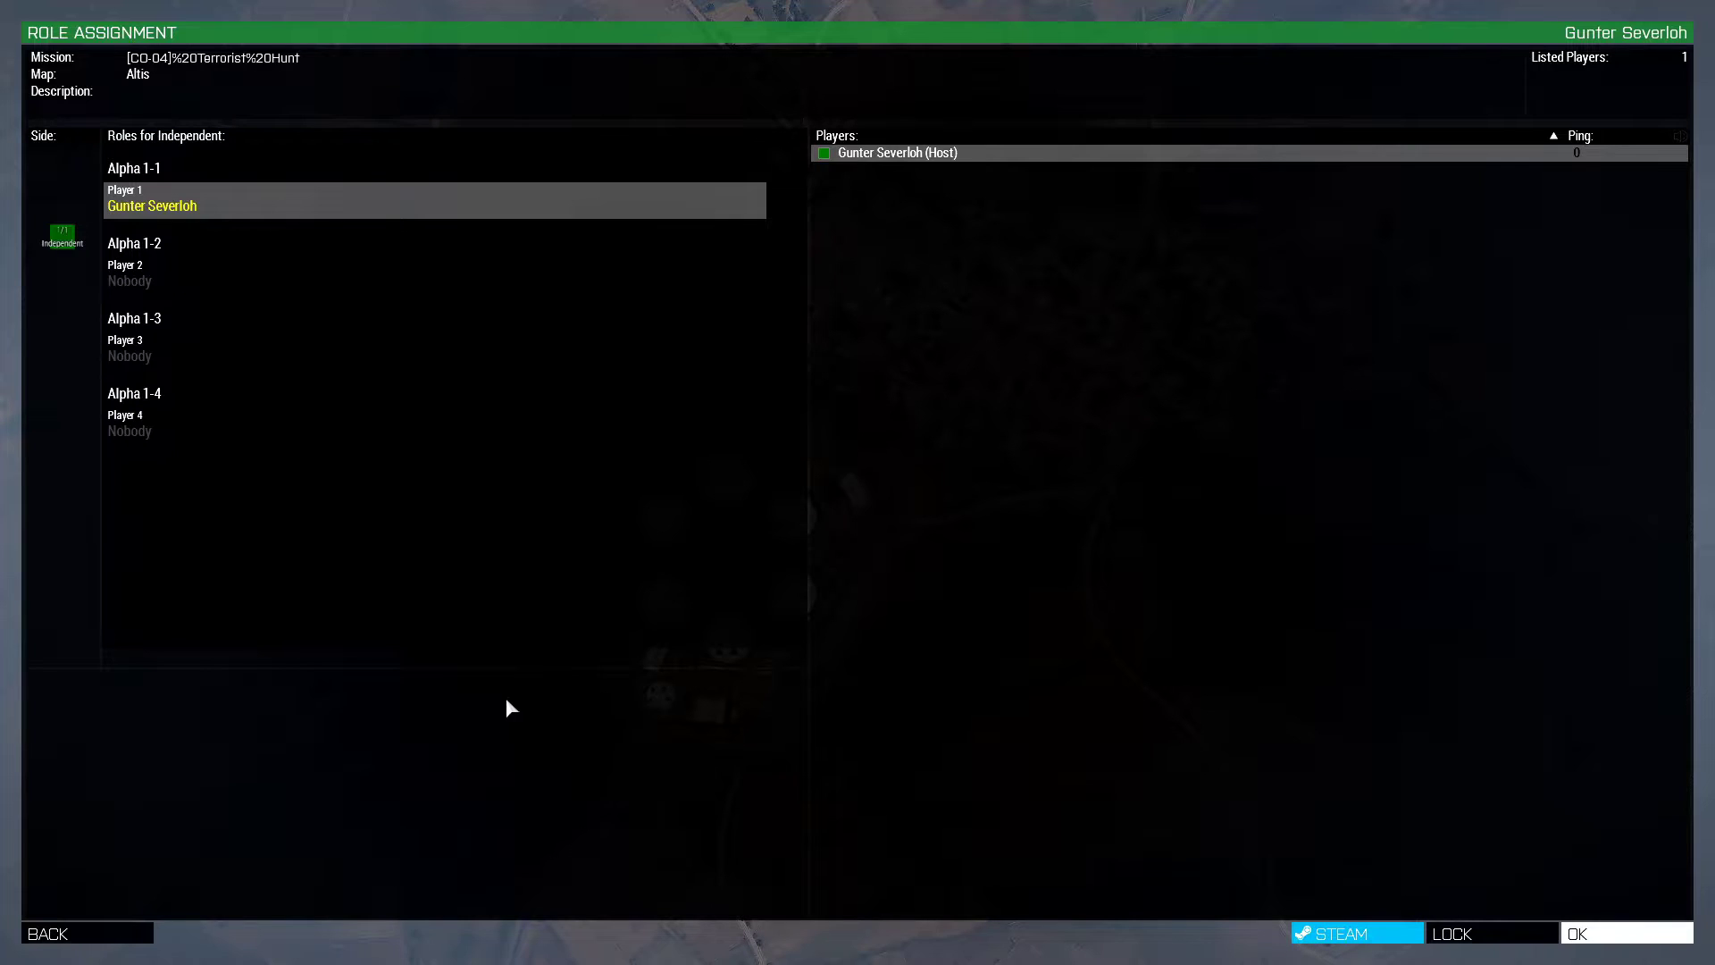
click(109, 932)
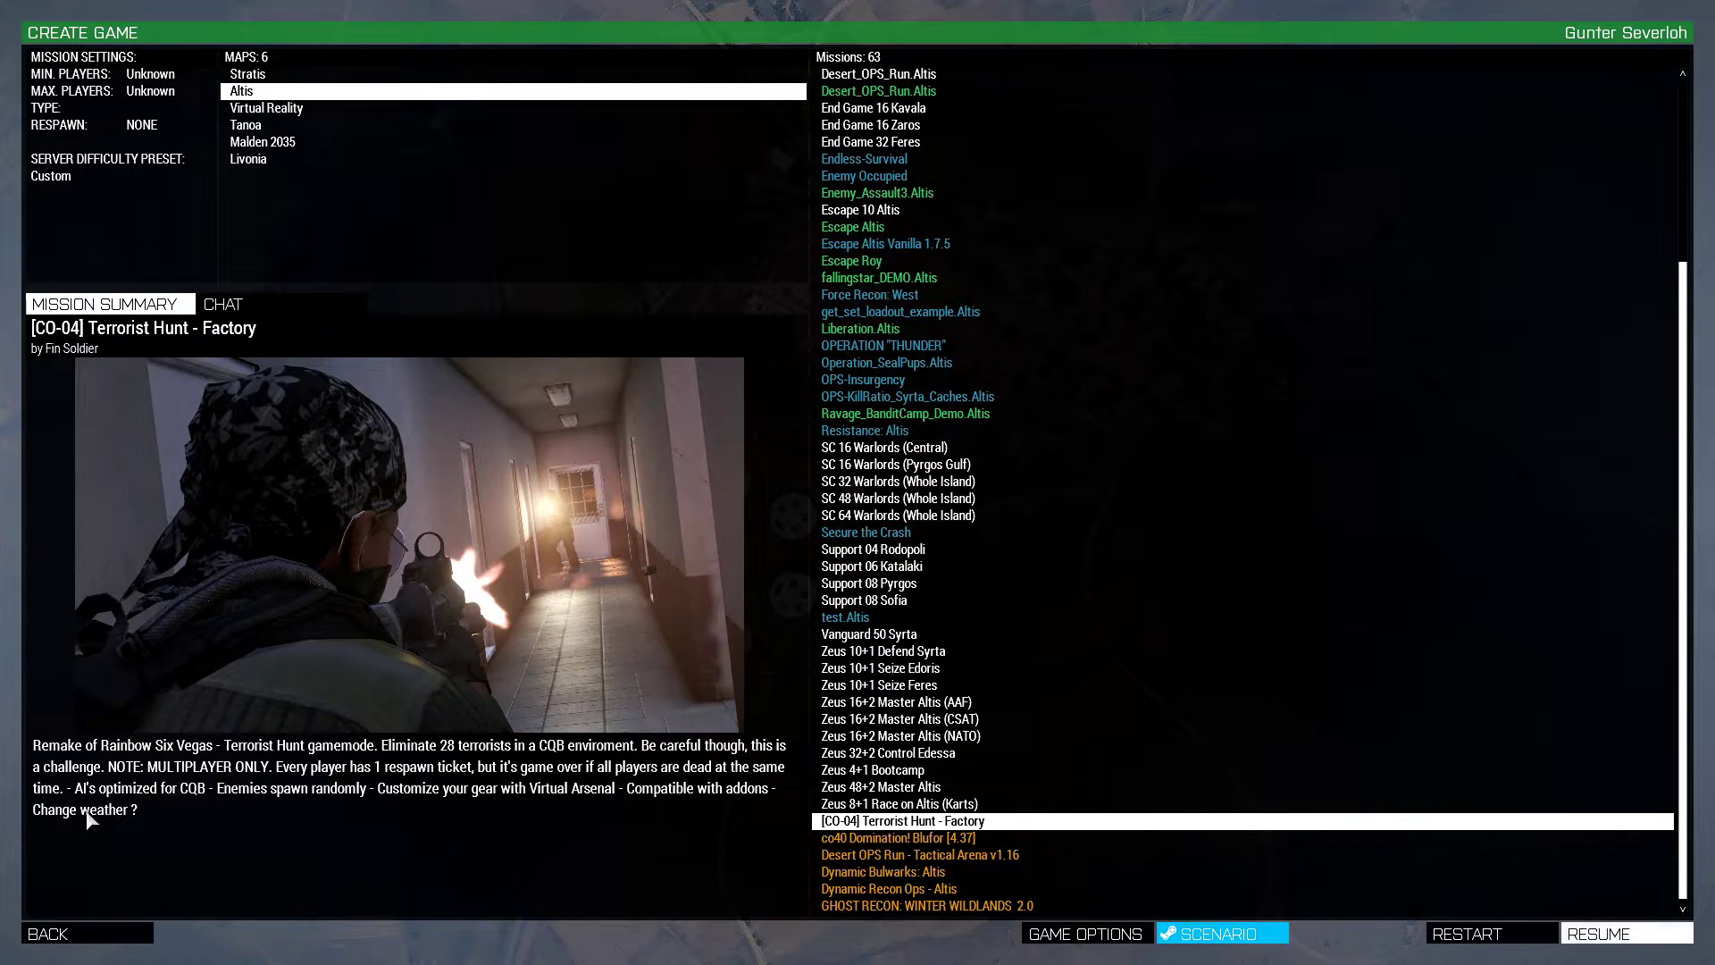
click(87, 934)
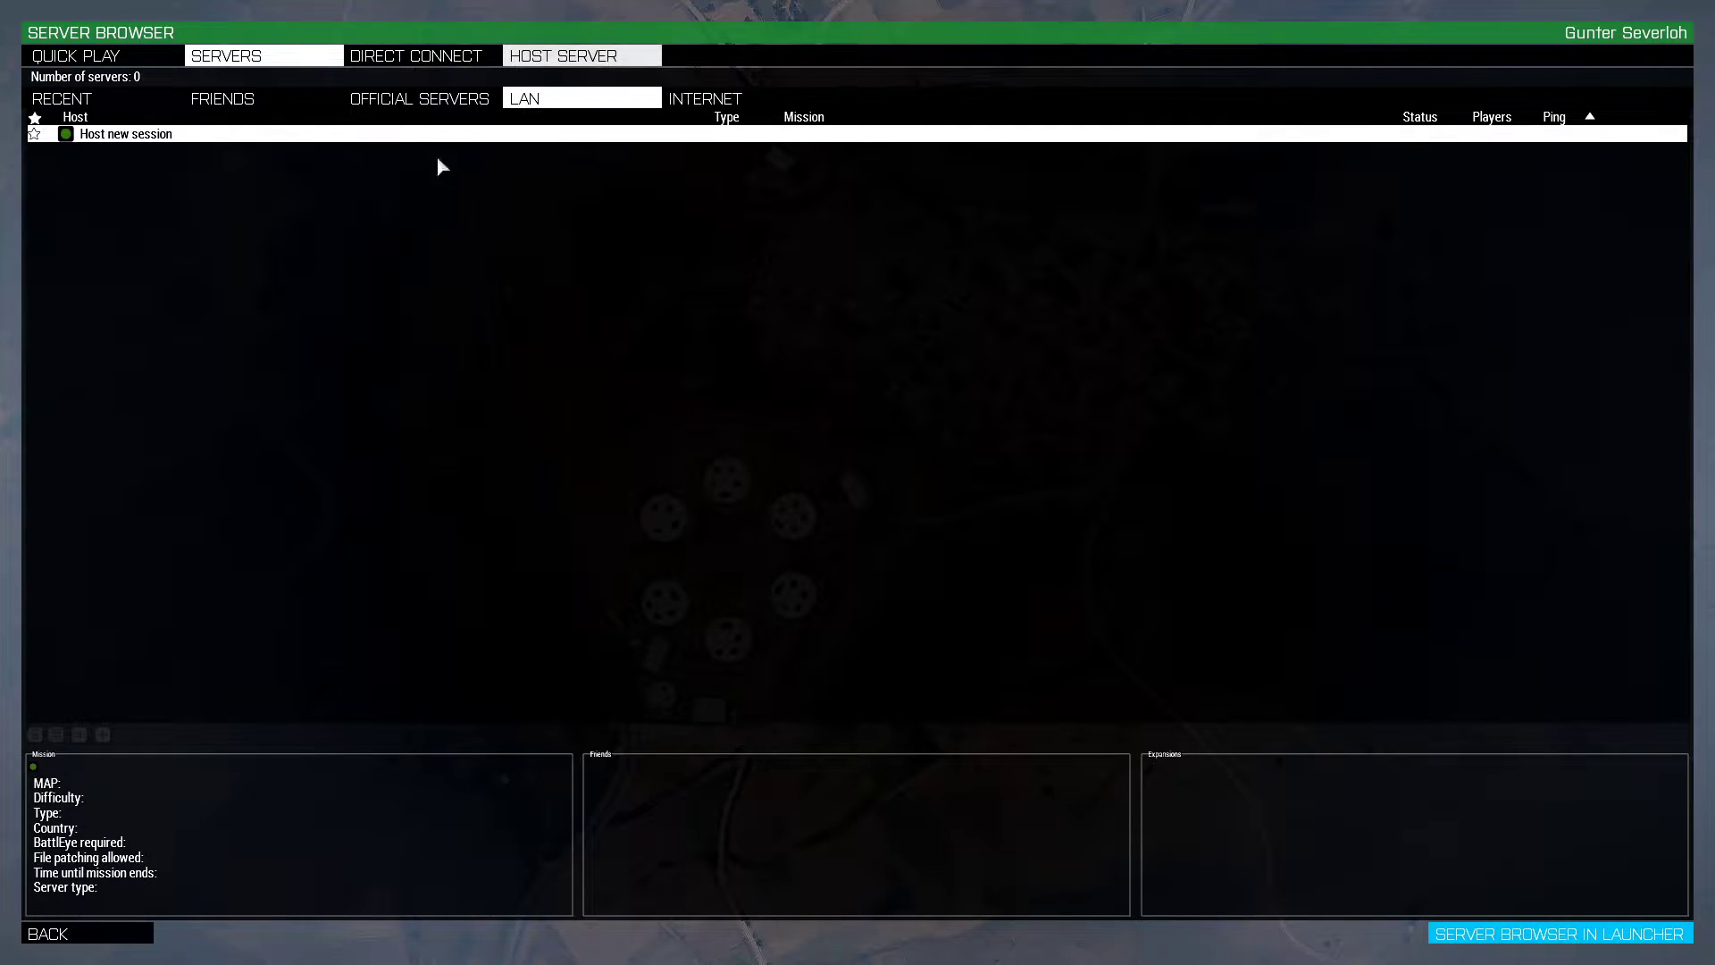